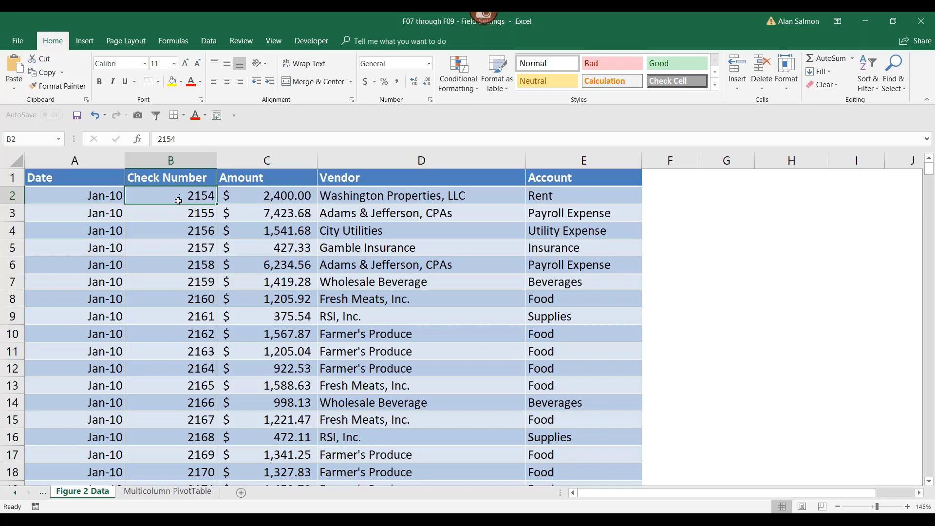
- Insert a PivotTable on a new worksheet from the check data range A1:E431 on the Figure 2 Data sheet
key(ctrl+Down)
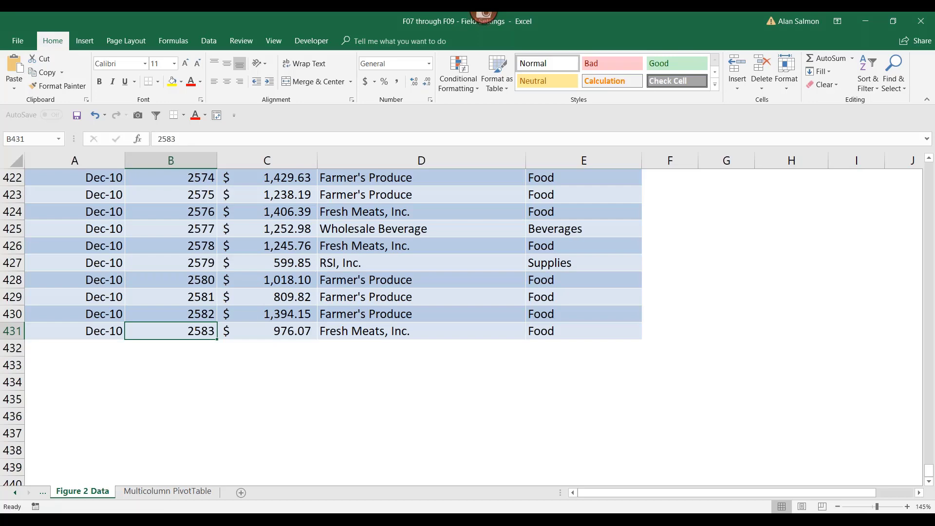
key(ctrl+Up)
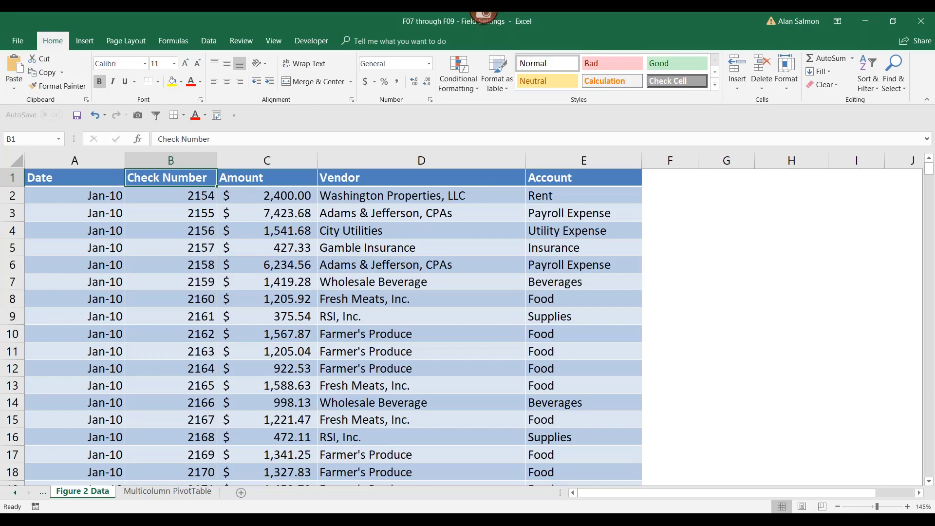
click(86, 42)
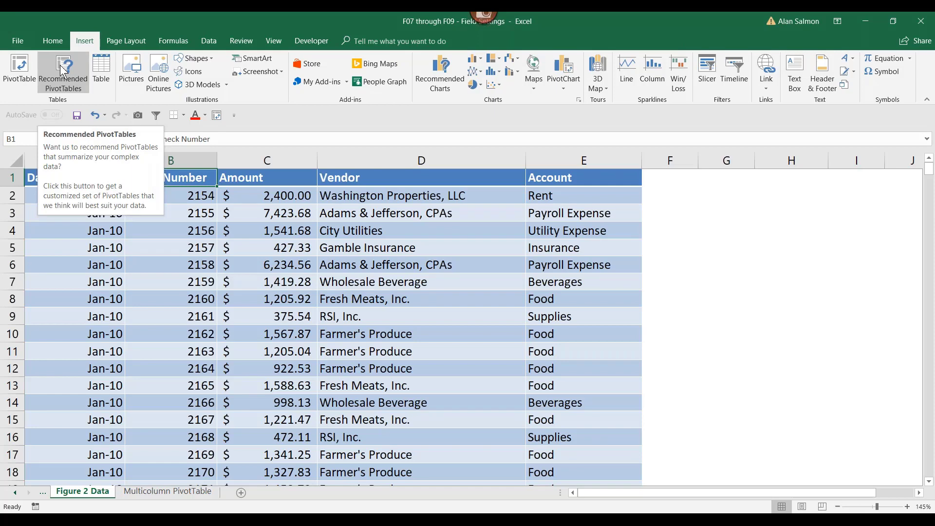
click(20, 65)
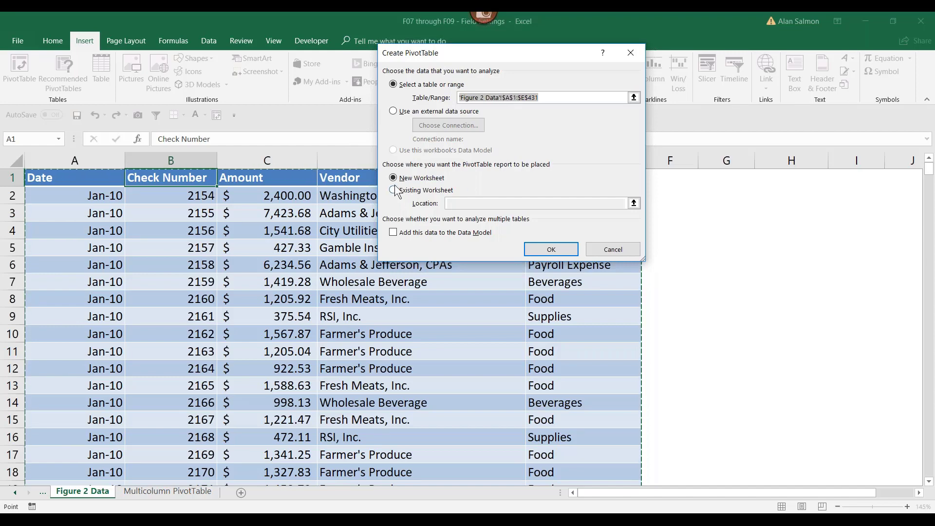
click(550, 250)
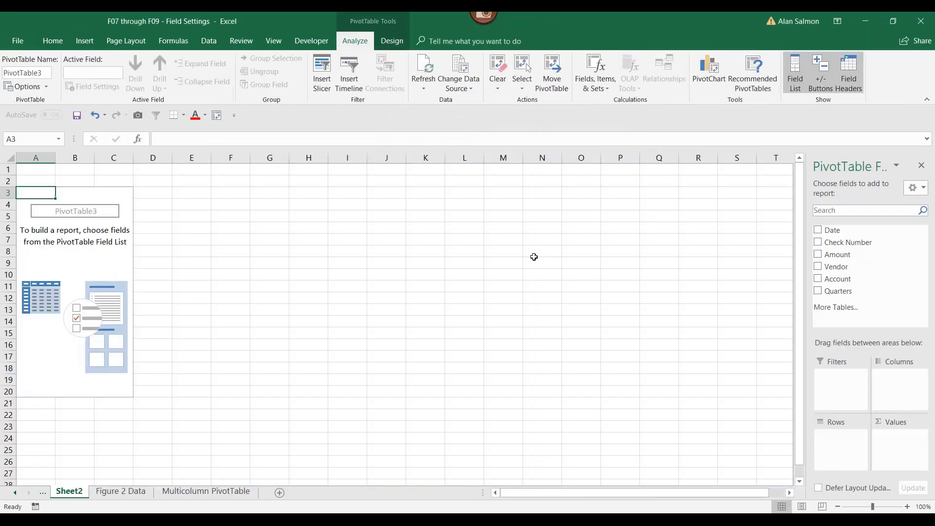
- Build the PivotTable with Vendor in the rows, Date in the columns and Amount in the values
scroll(530, 259, up, 1)
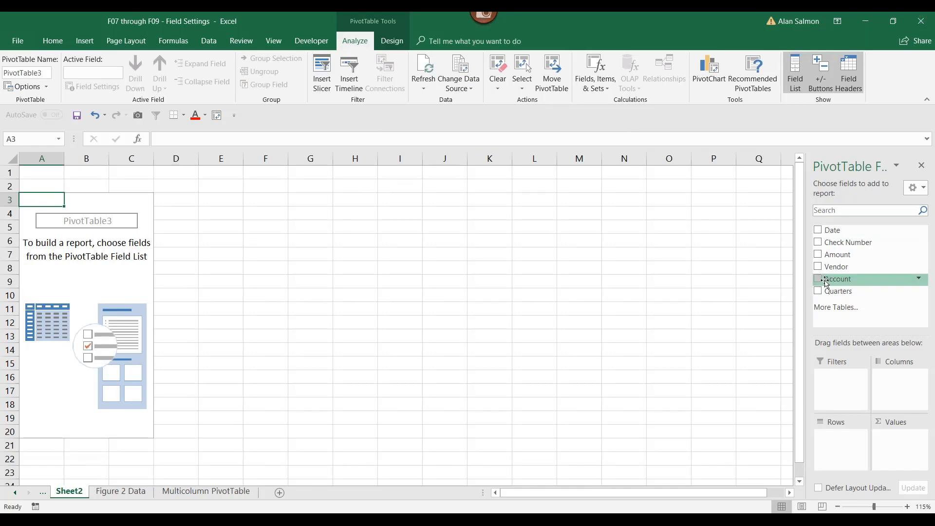
click(819, 267)
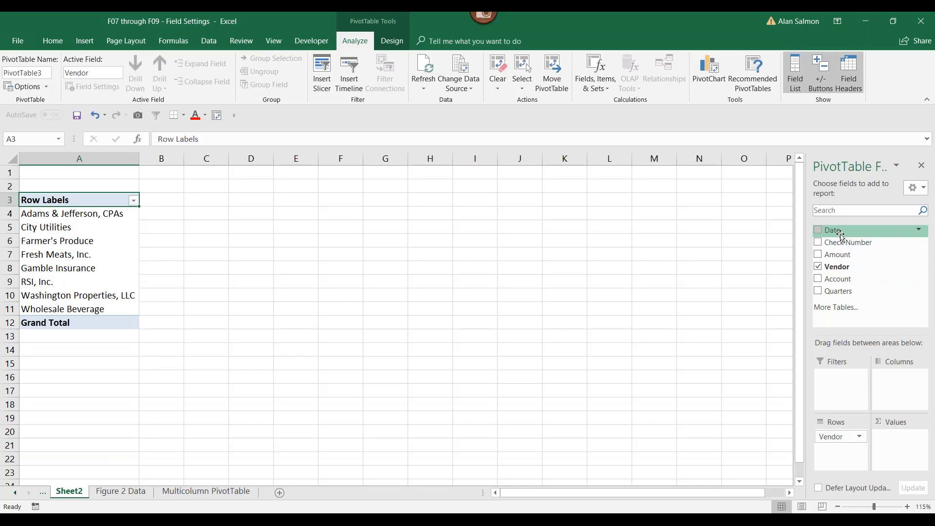
drag(841, 237, 891, 382)
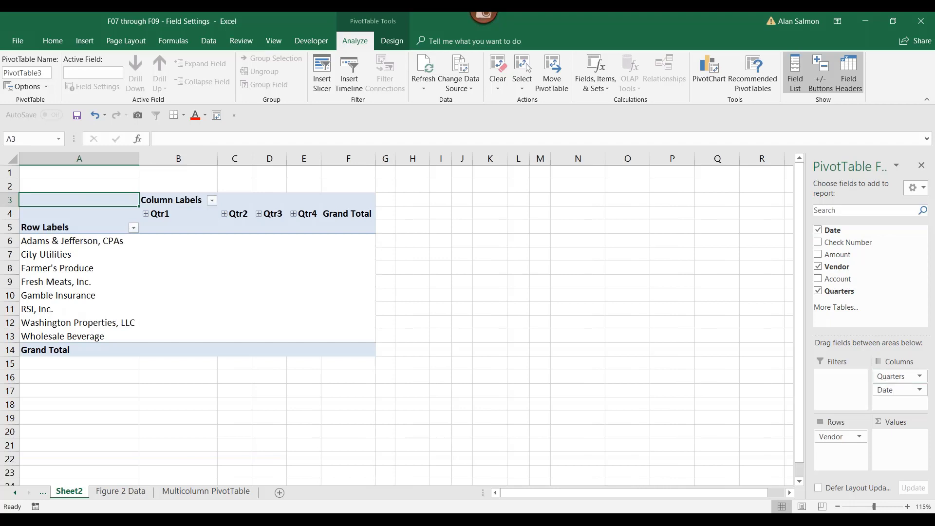
drag(844, 258, 894, 441)
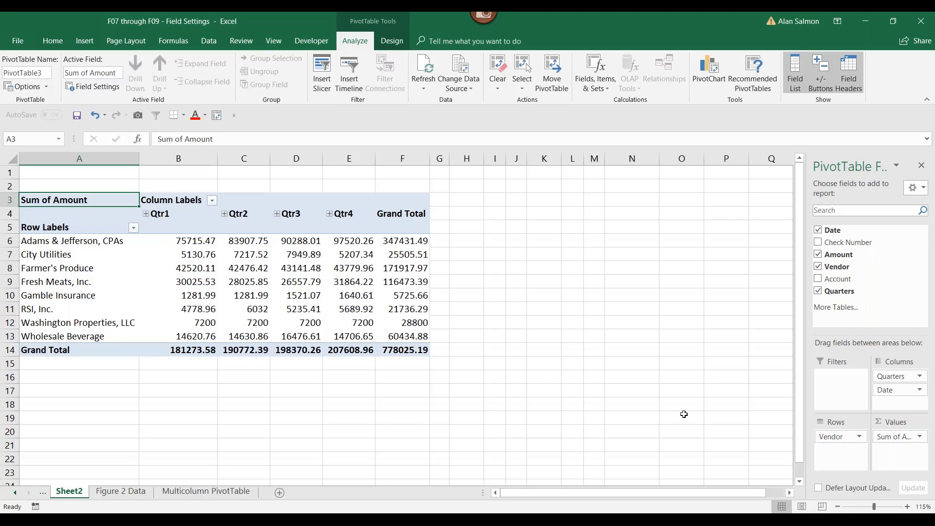
- Remove the Quarters field from the PivotTable and select the monthly columns B through M
click(817, 291)
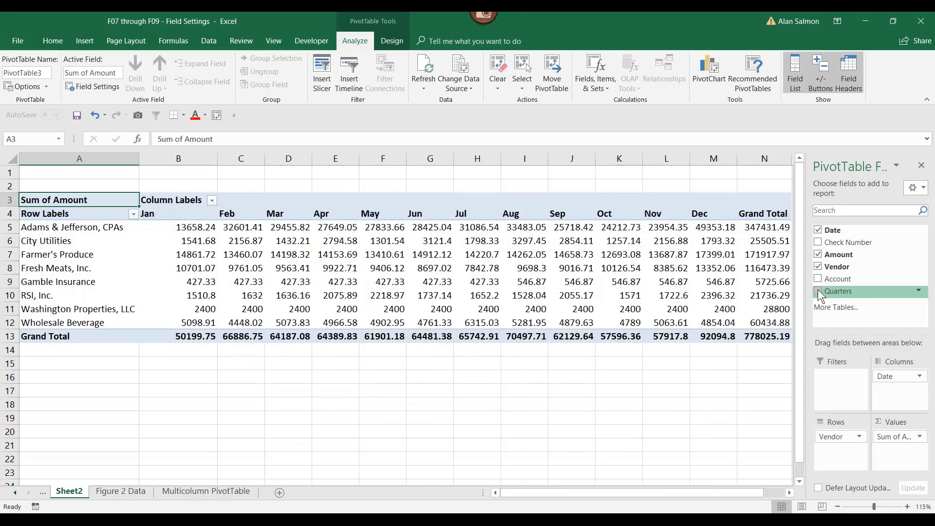
click(818, 290)
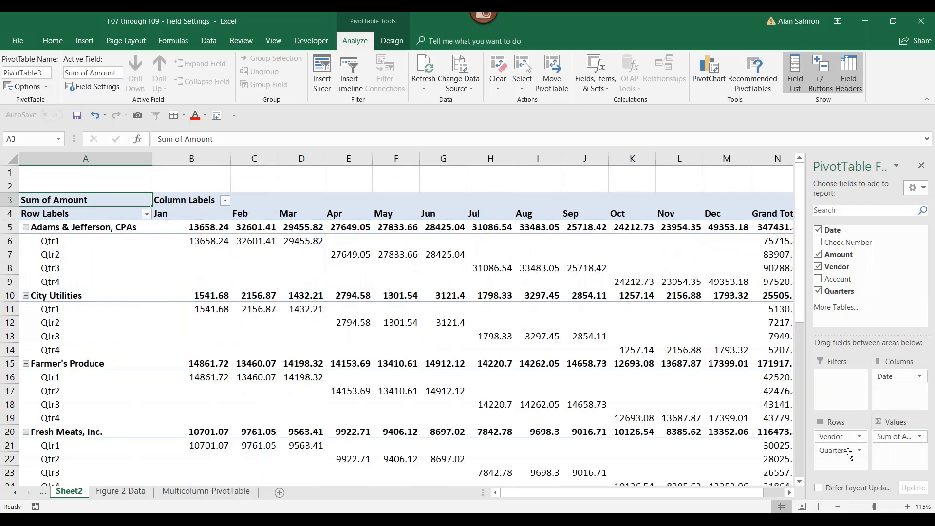
drag(848, 453, 716, 470)
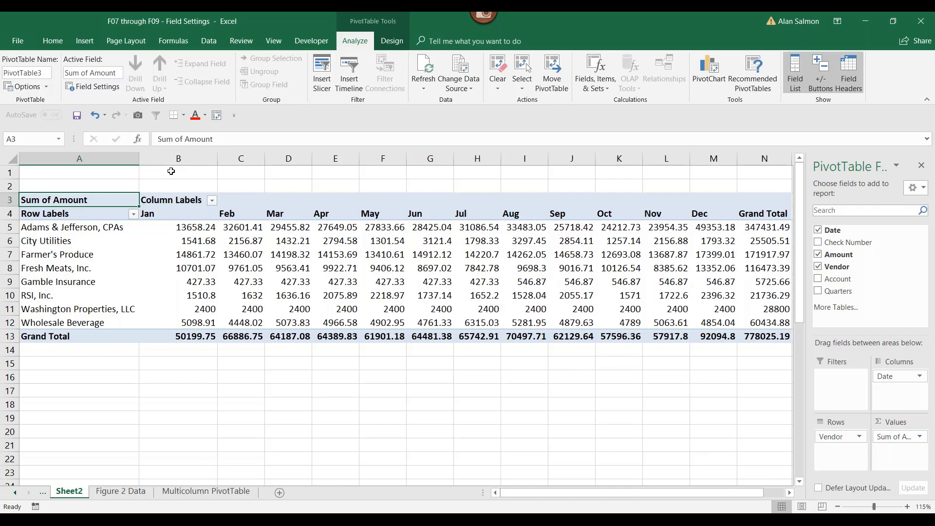
drag(170, 157, 713, 160)
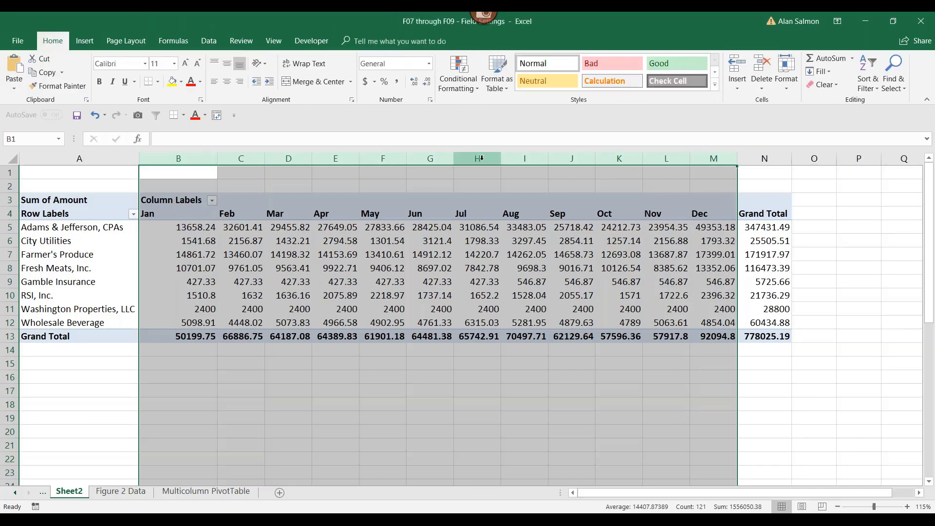
- On the Multicolumn PivotTable sheet, add the Amount field to the PivotTable's values four more times
click(221, 495)
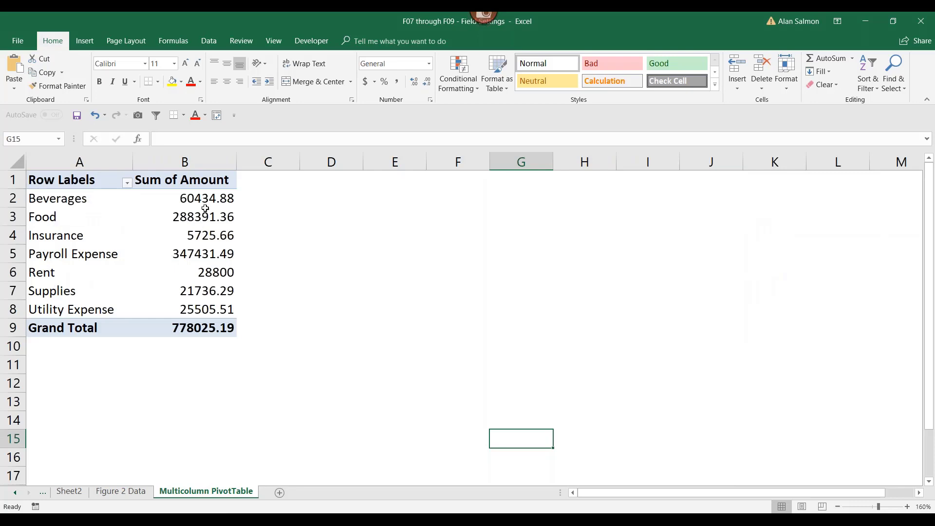
mouse_move(205, 197)
mouse_move(203, 314)
click(101, 237)
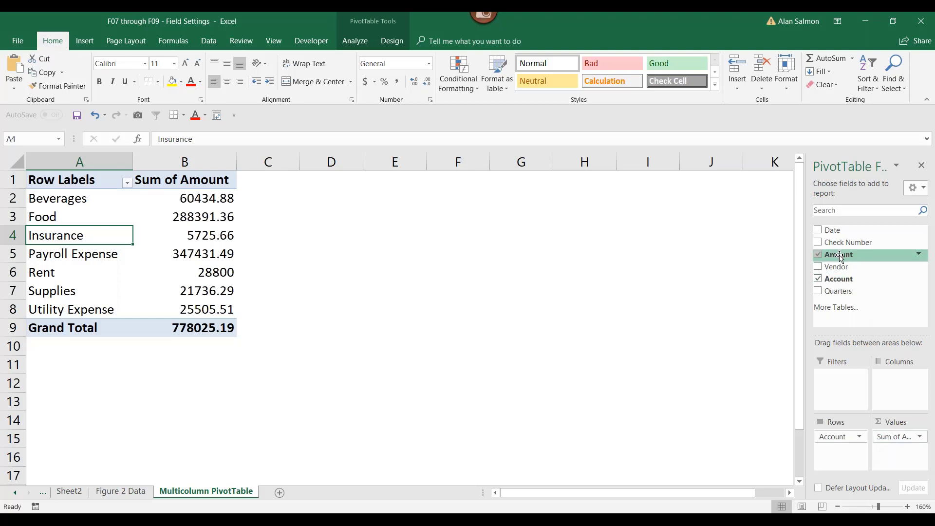
drag(840, 258, 906, 463)
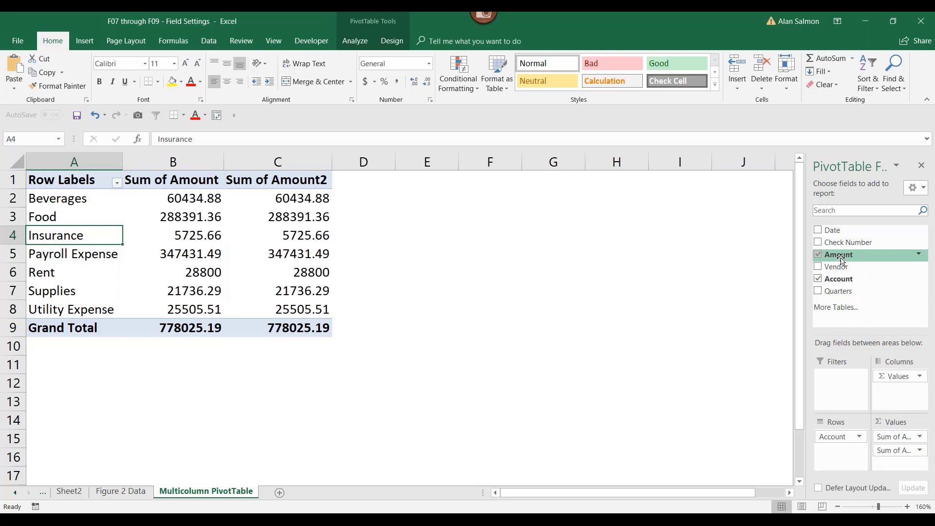
drag(838, 257, 900, 471)
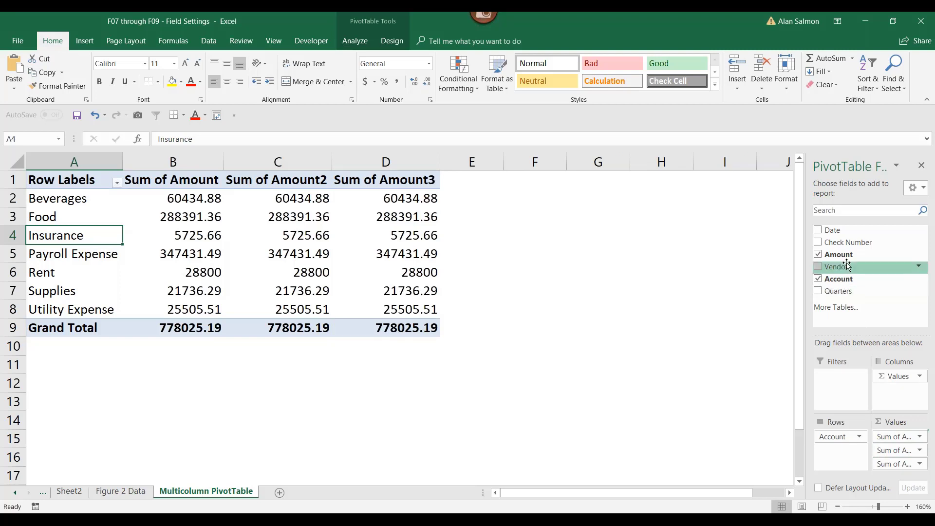
drag(845, 261, 901, 440)
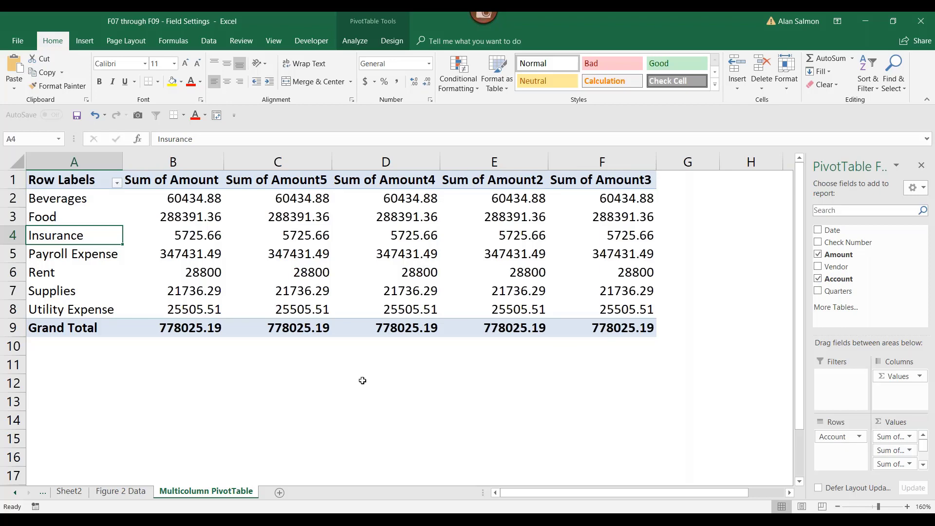
- Summarize the first Amount column, in column B, by Count
click(186, 180)
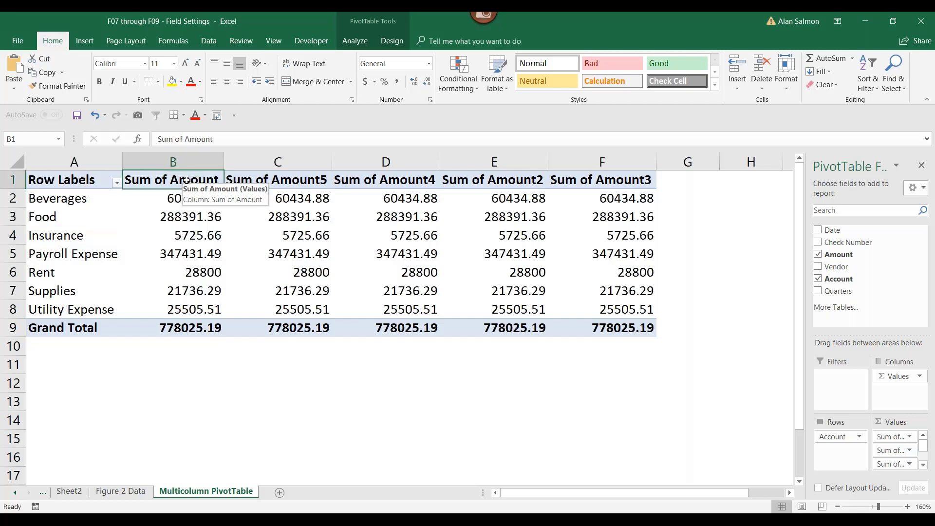
right_click(187, 181)
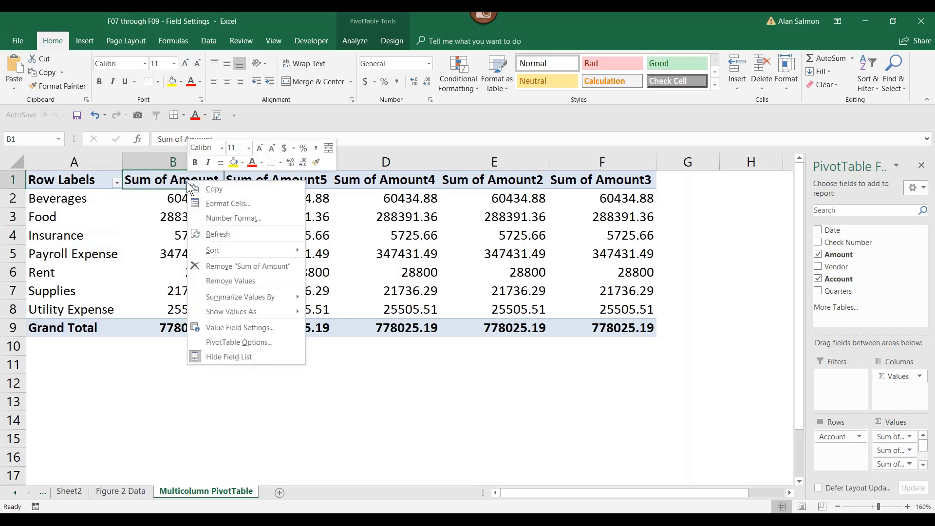
click(237, 327)
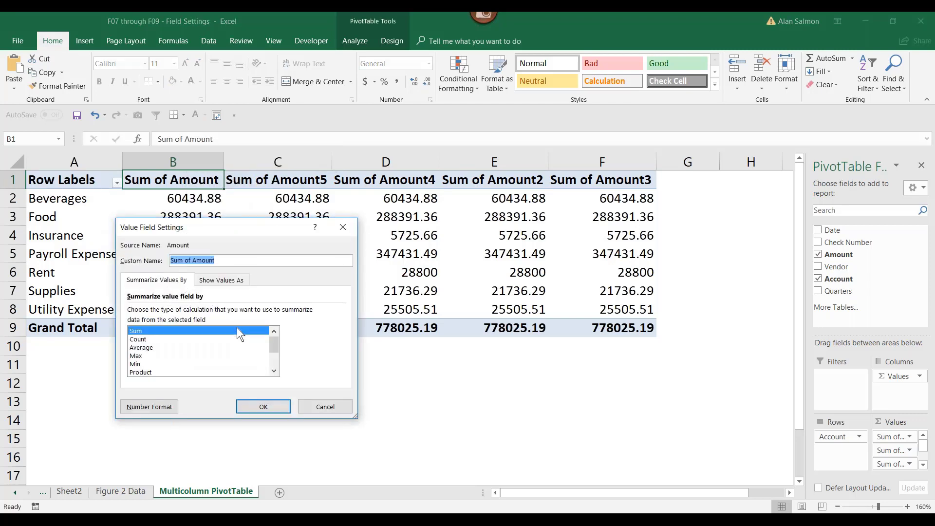
click(140, 340)
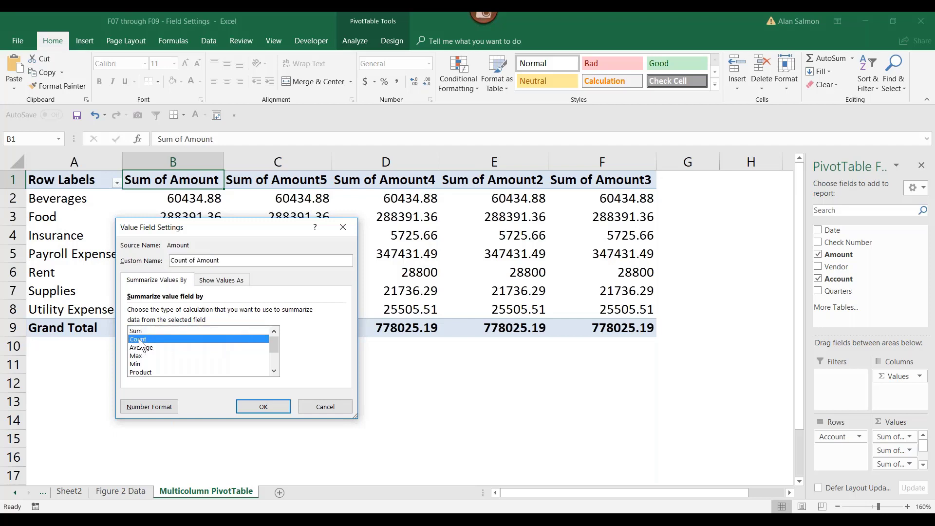
click(273, 407)
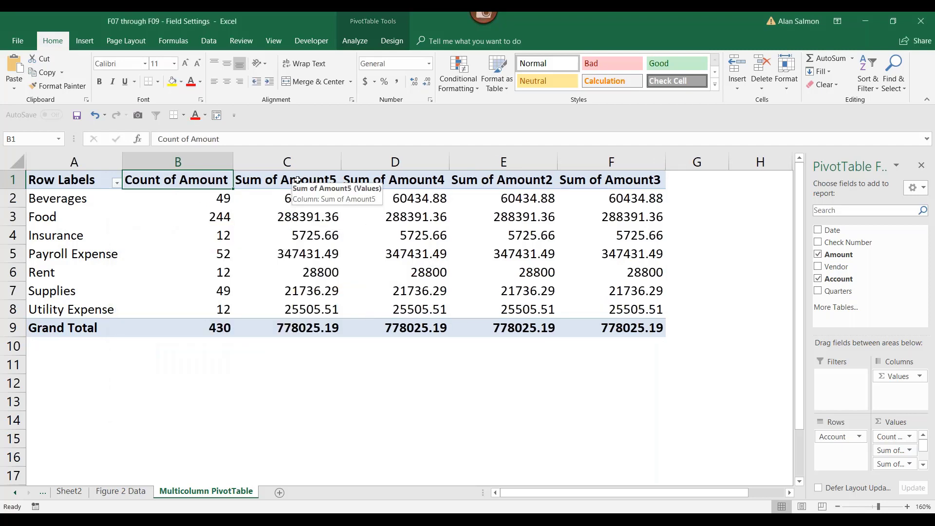
- Change the summary calculation of the Sum of Amount4 field in column D to Average
click(407, 178)
right_click(407, 179)
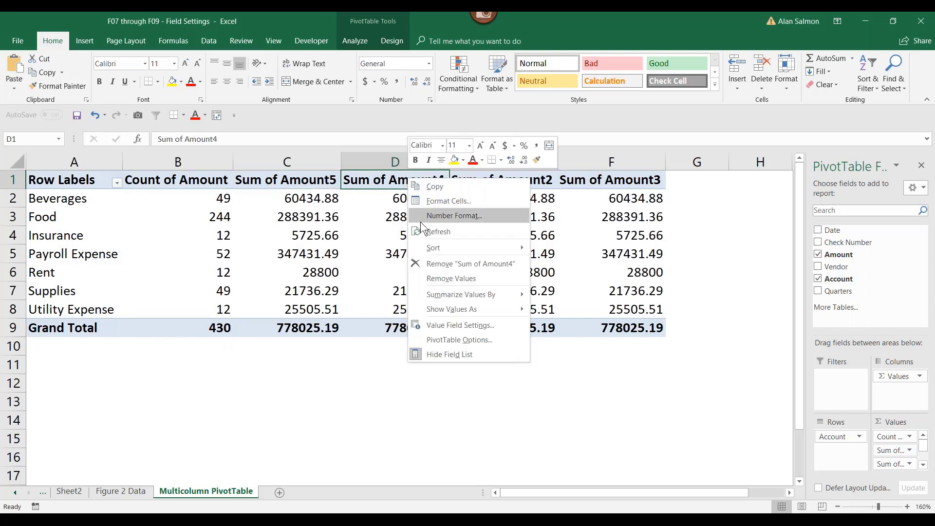
click(460, 325)
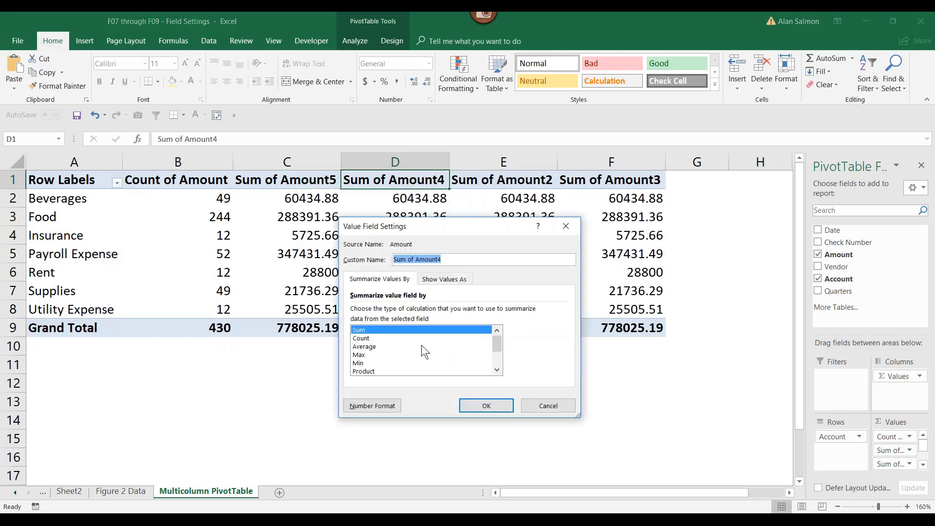
click(370, 348)
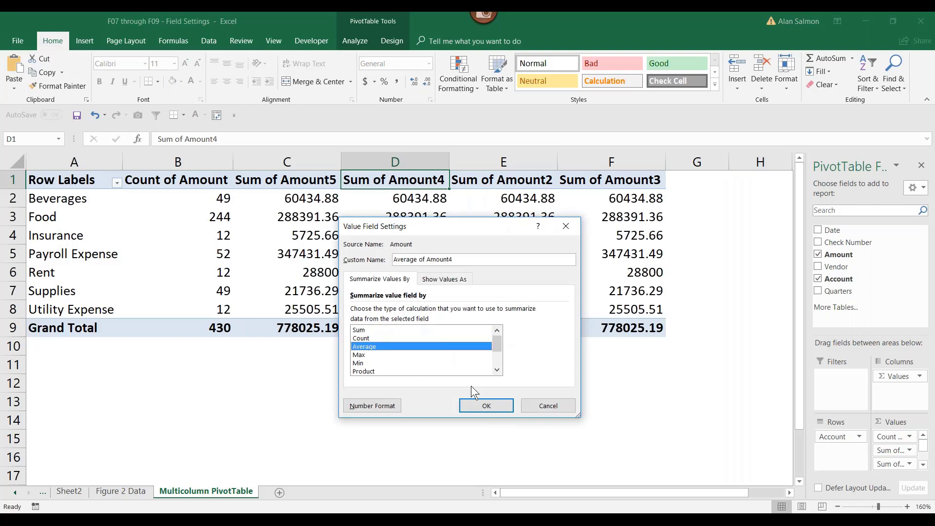
click(492, 406)
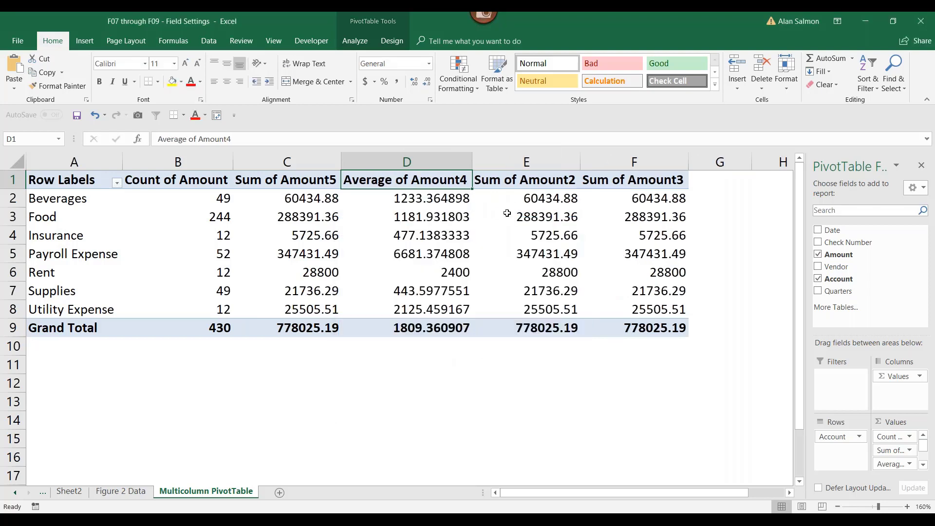
- Change the Sum of Amount2 field in column E to summarize values by Max
click(527, 180)
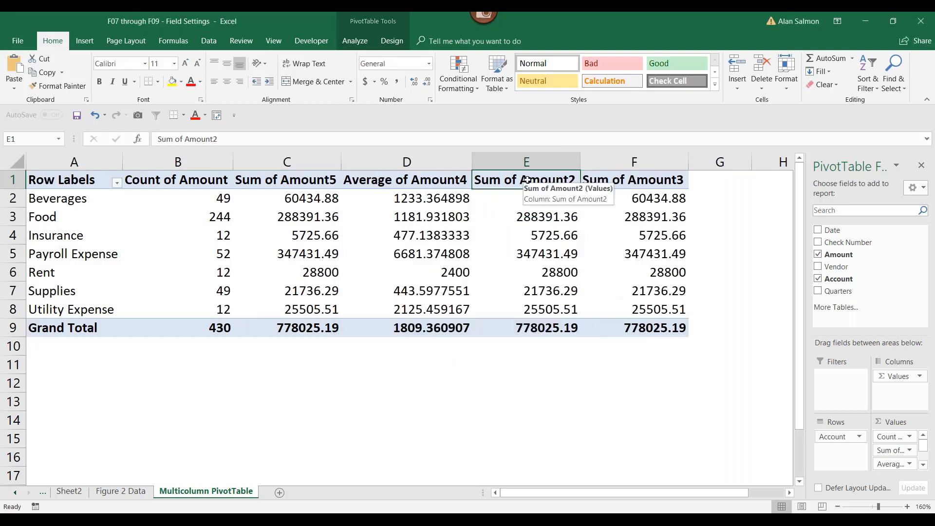
right_click(527, 180)
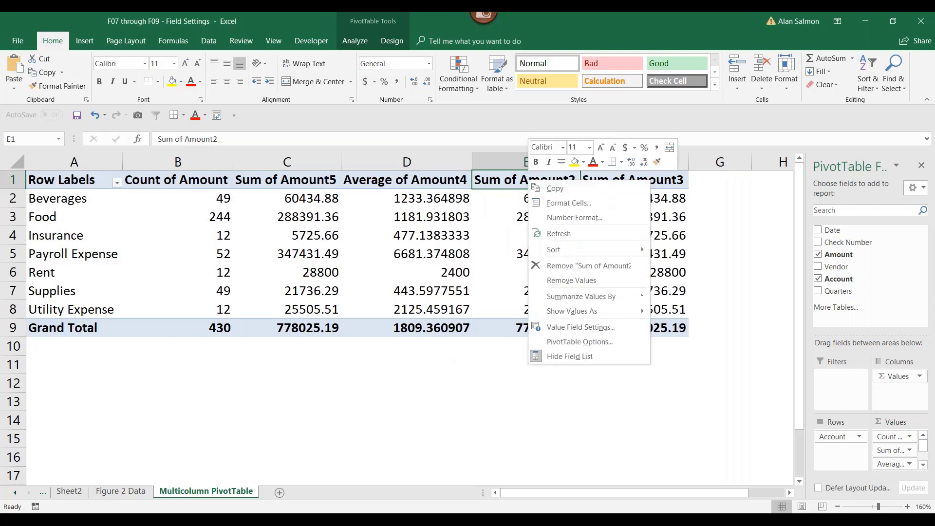
click(557, 329)
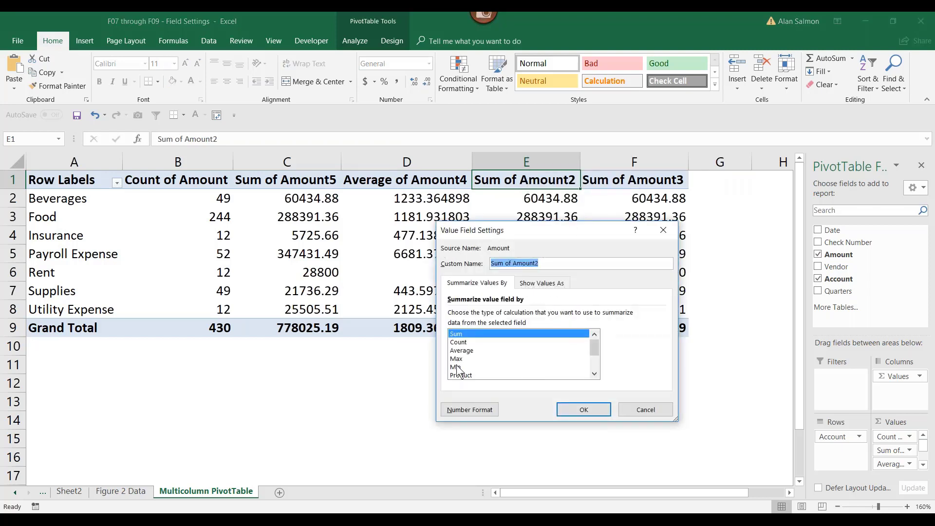
click(457, 358)
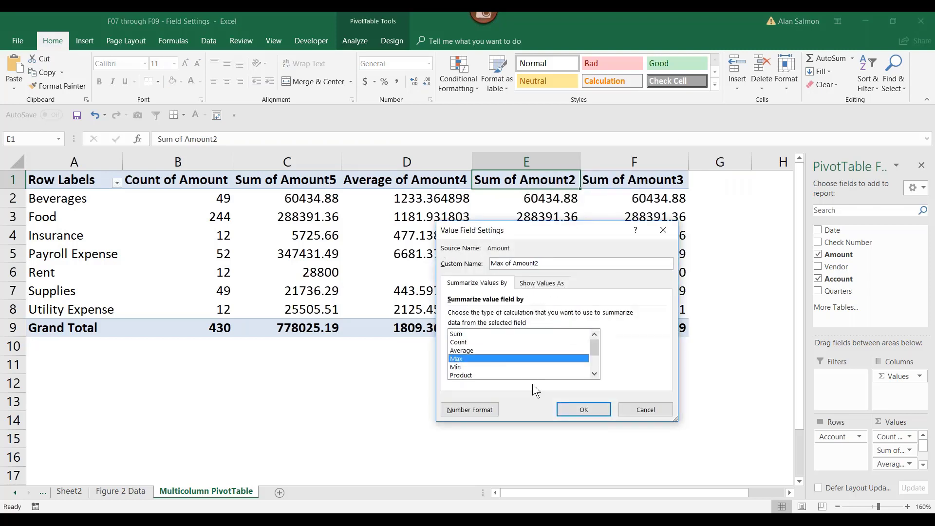
click(590, 409)
- Change the Sum of Amount3 field in column F to summarize values by Min
click(620, 180)
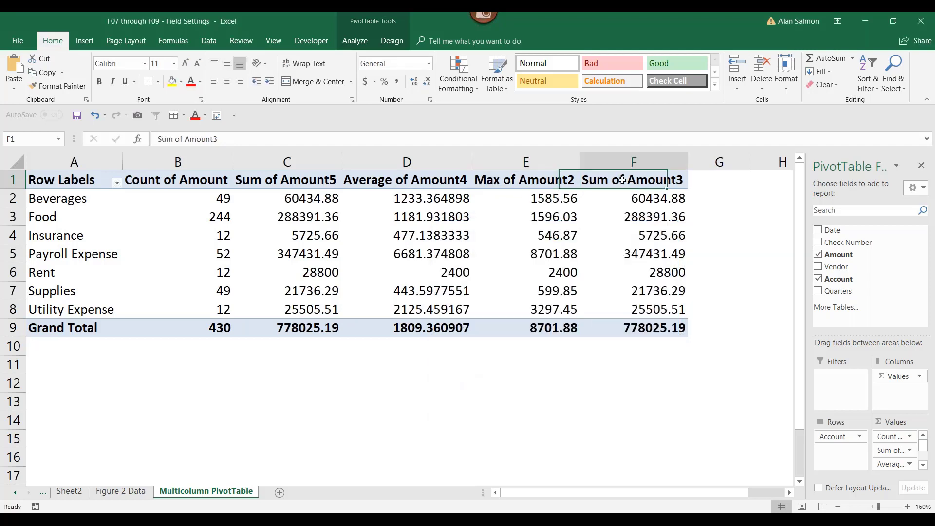
right_click(622, 181)
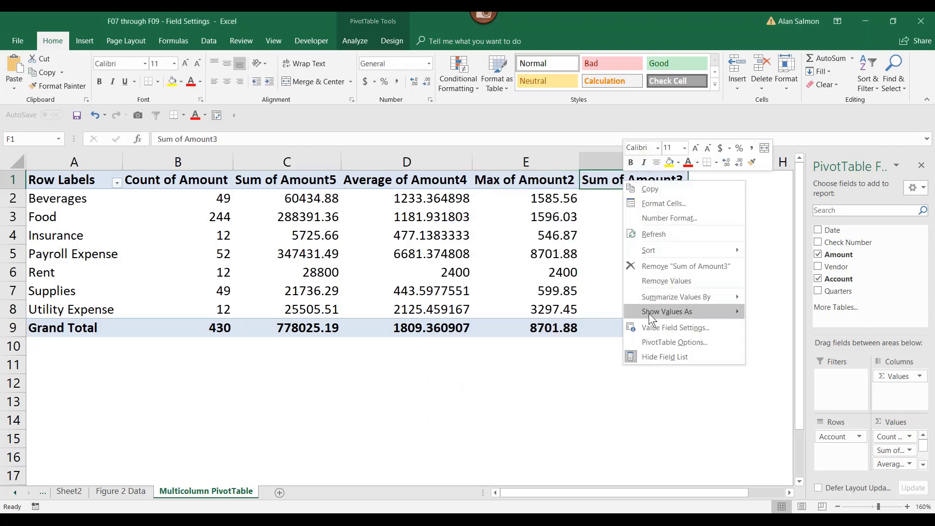
click(656, 325)
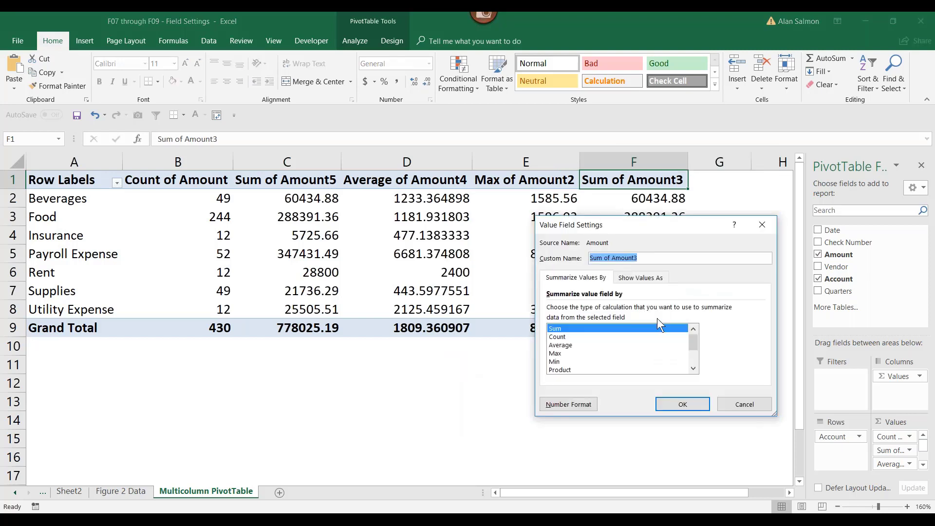
click(557, 362)
click(682, 405)
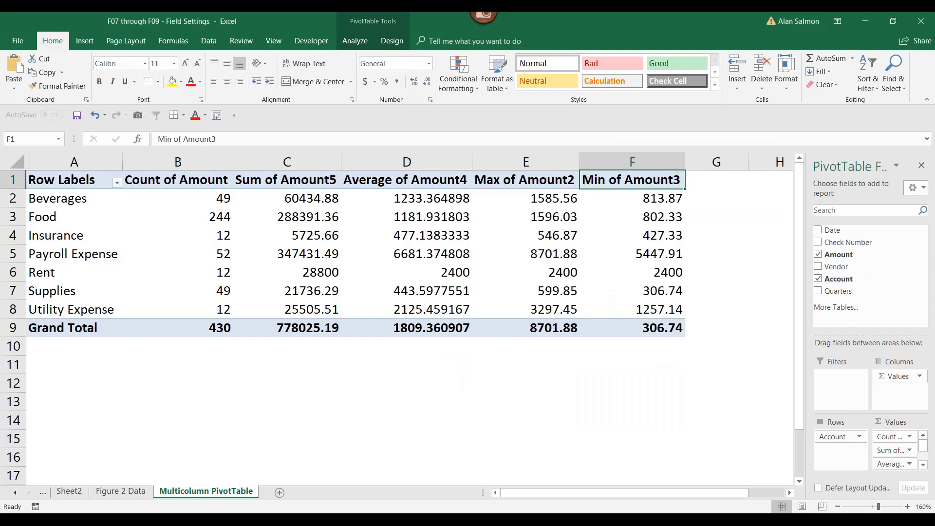
- Rename the PivotTable value headings in B1 through F1 as Count, Sum, Average, Max and Min
click(149, 179)
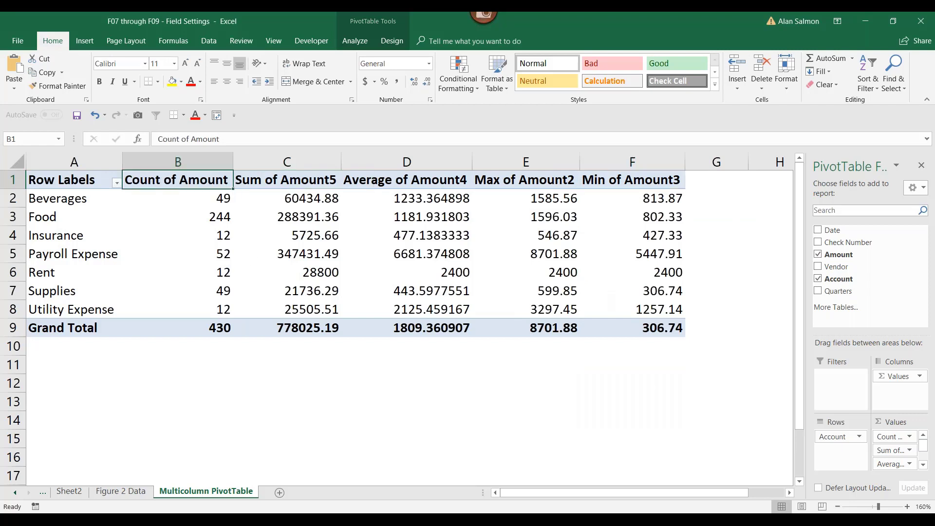
text(Count)
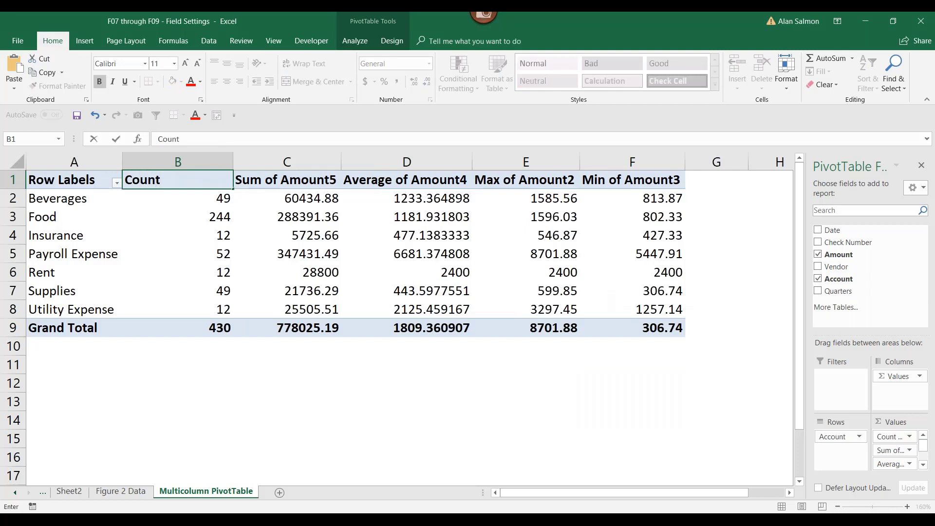
key(Tab)
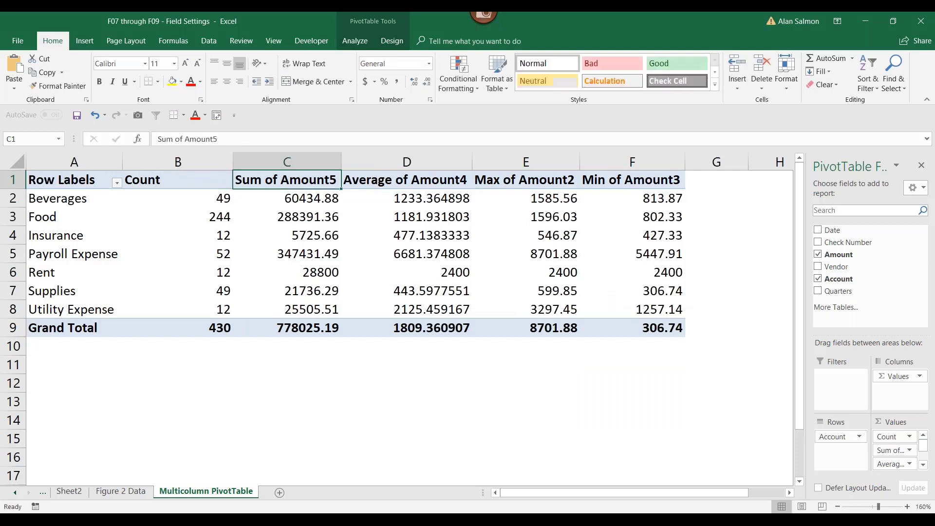
text(Sum)
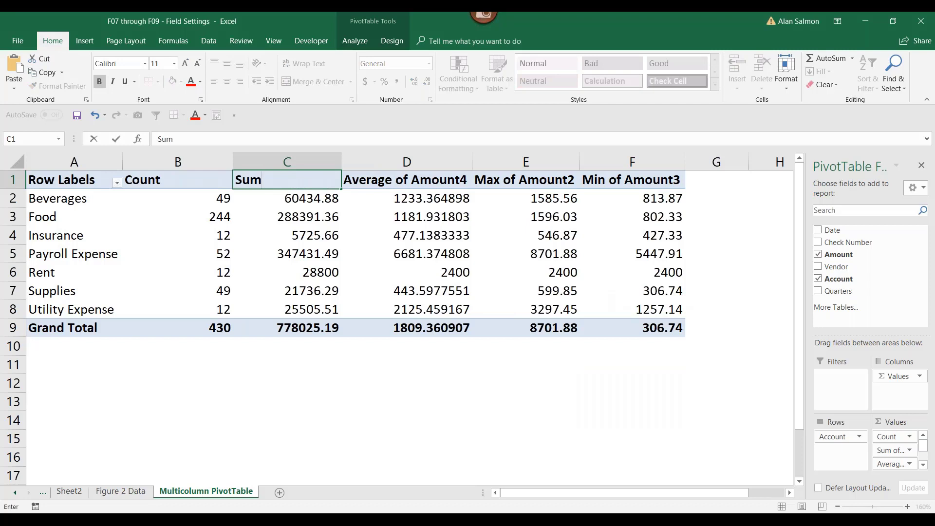
key(Tab)
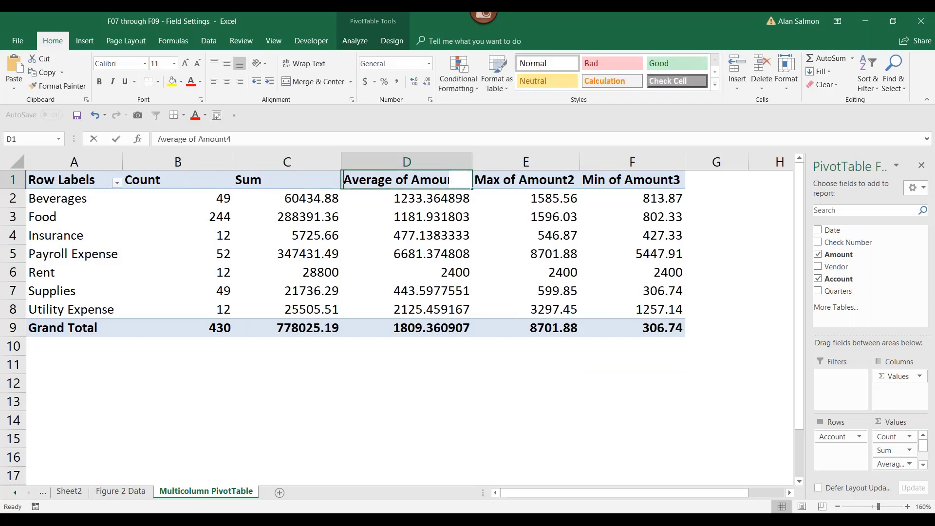
text(Average)
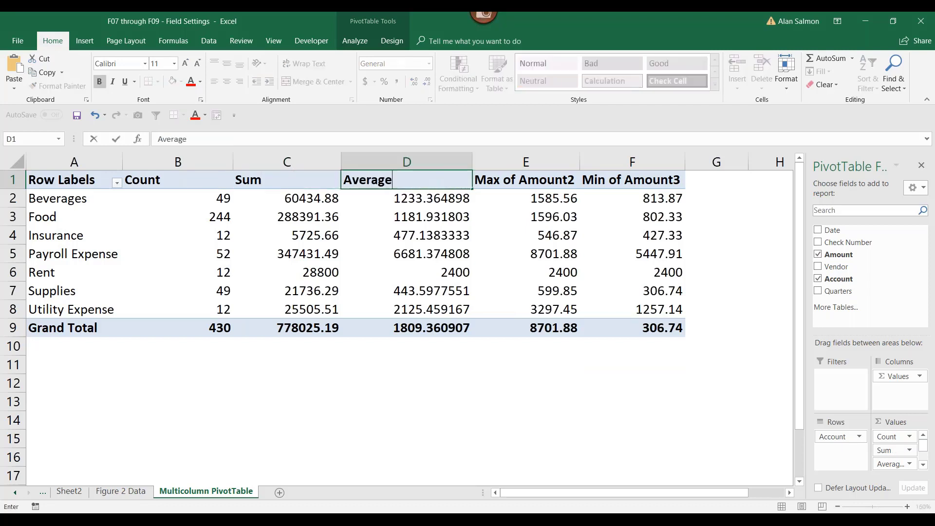
key(Tab)
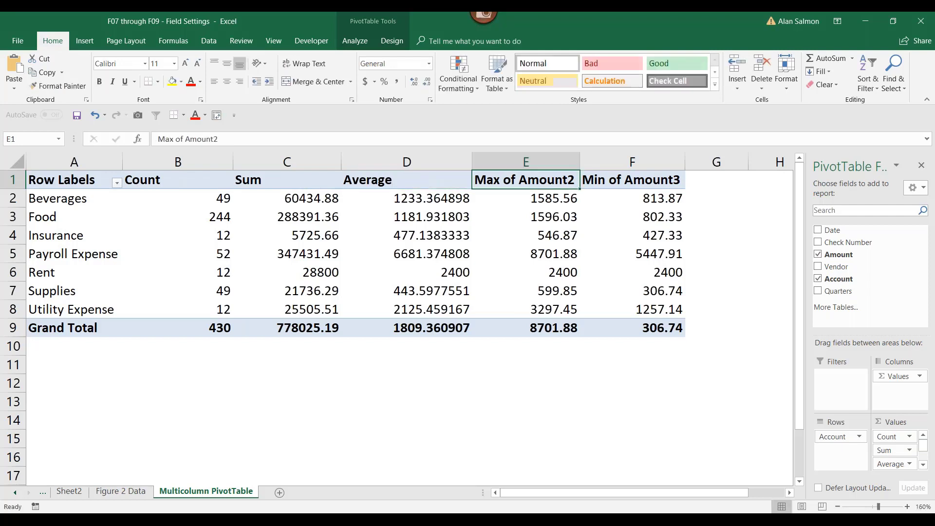
text(Max)
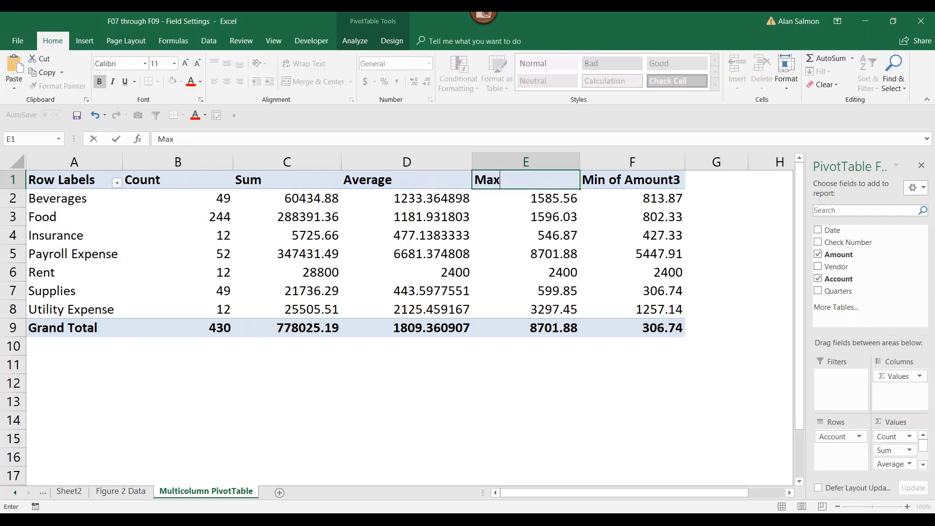
key(Tab)
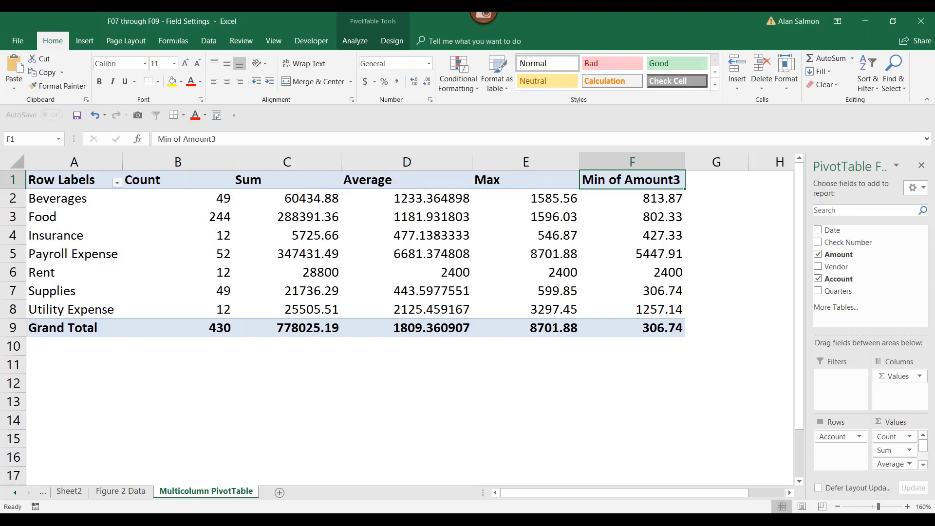
text(Min)
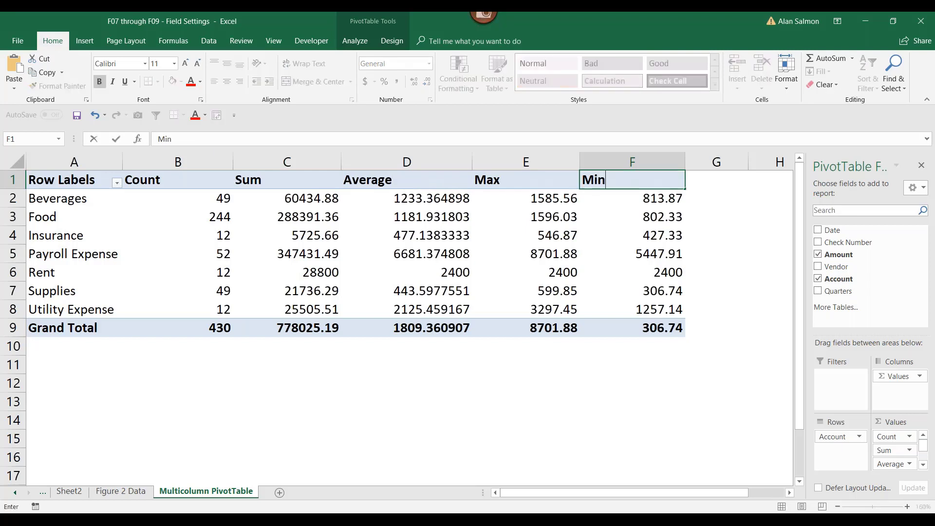
key(Return)
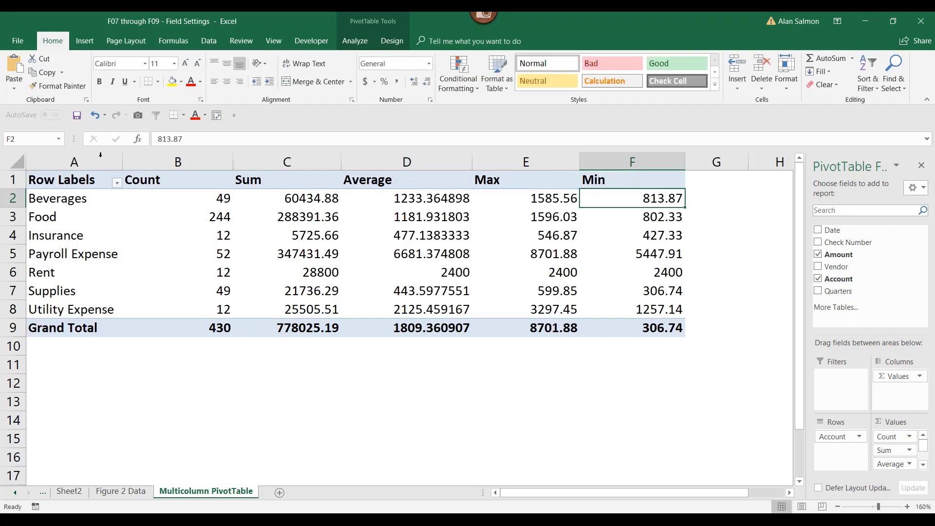
- Center the value headings in B1:F1 of the multicolumn PivotTable
click(259, 181)
drag(173, 180, 633, 180)
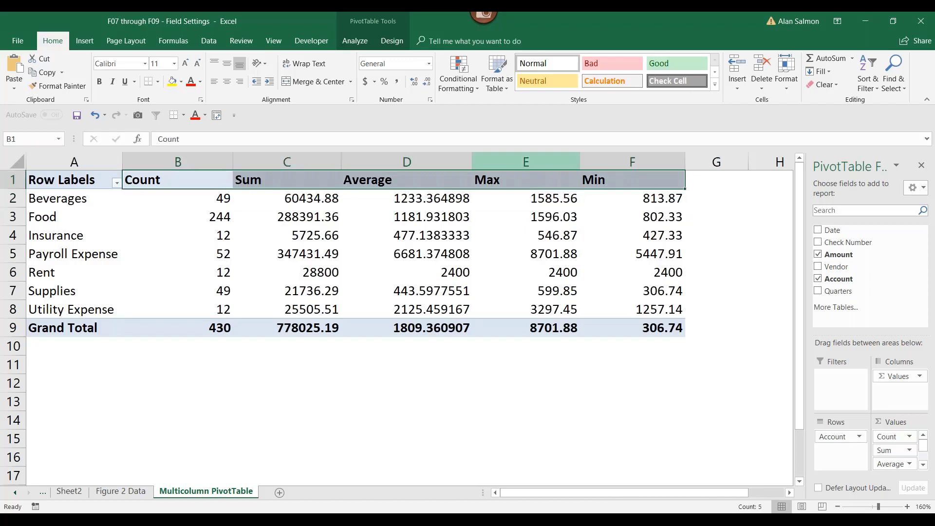
click(227, 83)
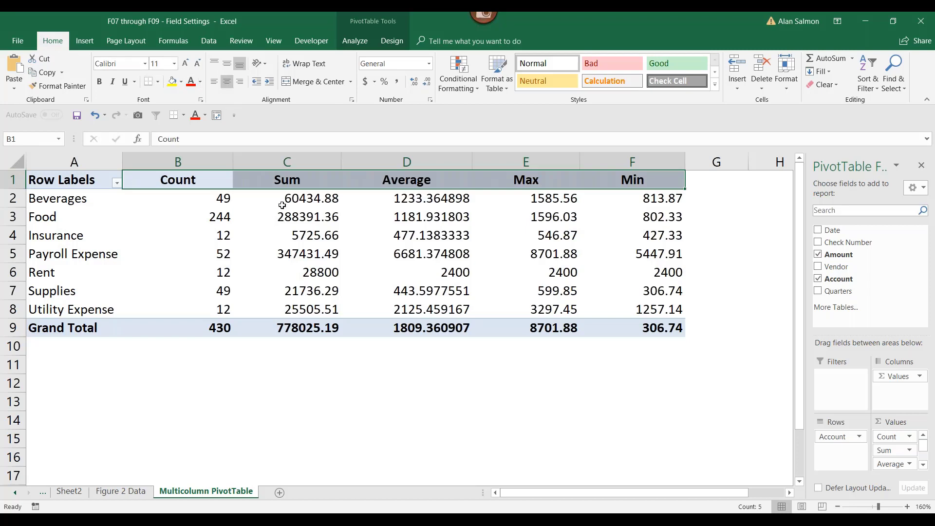
- Apply the comma number style to the Sum, Average, Max and Min values in C2:F9
drag(284, 199, 627, 328)
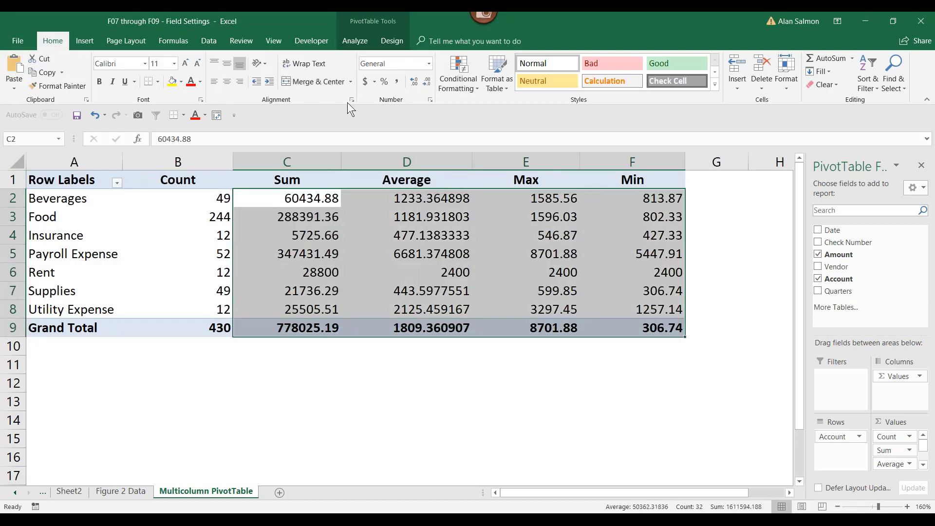
click(399, 82)
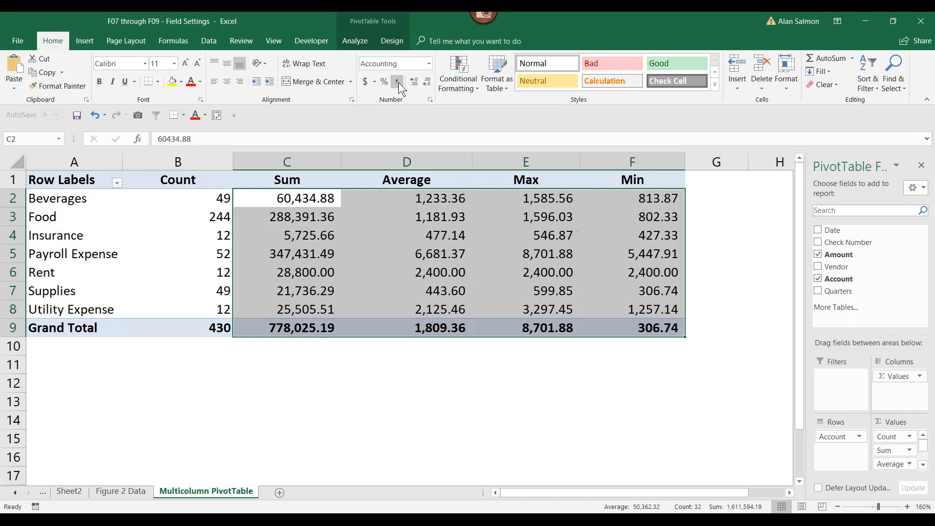
click(396, 379)
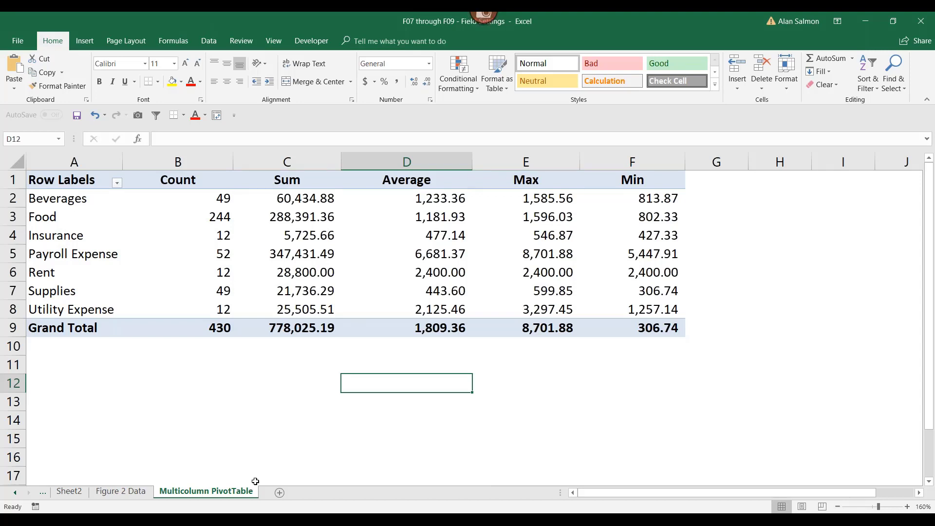
- Review the source check records on the Figure 2 Data sheet and return to the Multicolumn PivotTable sheet
click(133, 490)
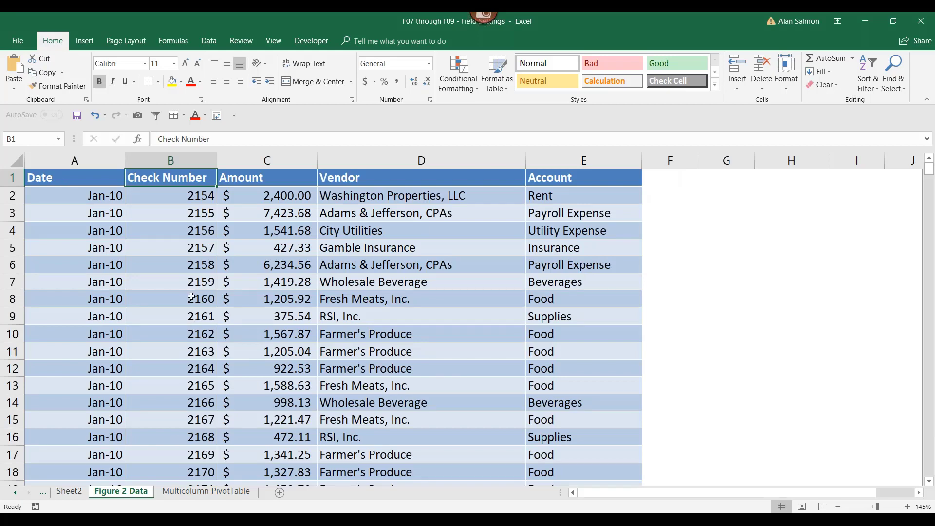
click(210, 492)
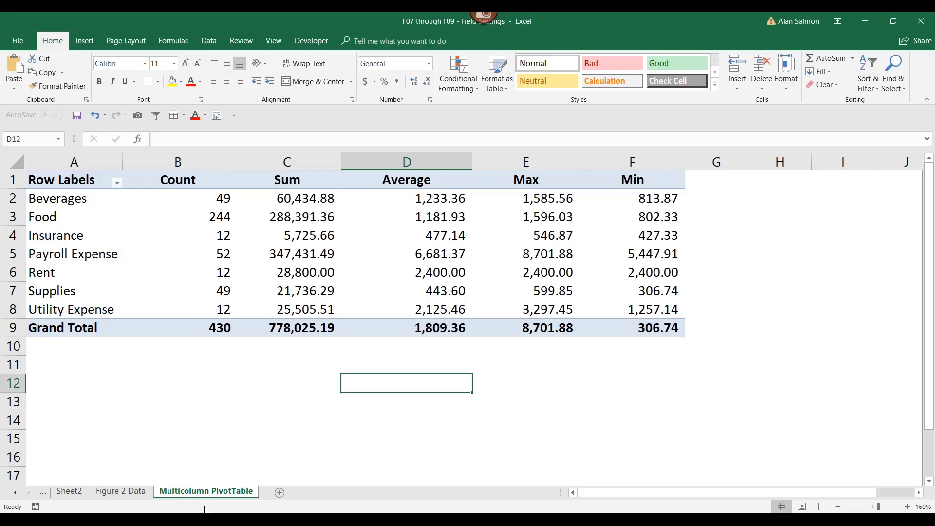
- Switch to the F10 through F13 - Consolidation PivotTables workbook, review the Lotions and Scrubs income statements, and return to the Creams sheet
mouse_move(204, 520)
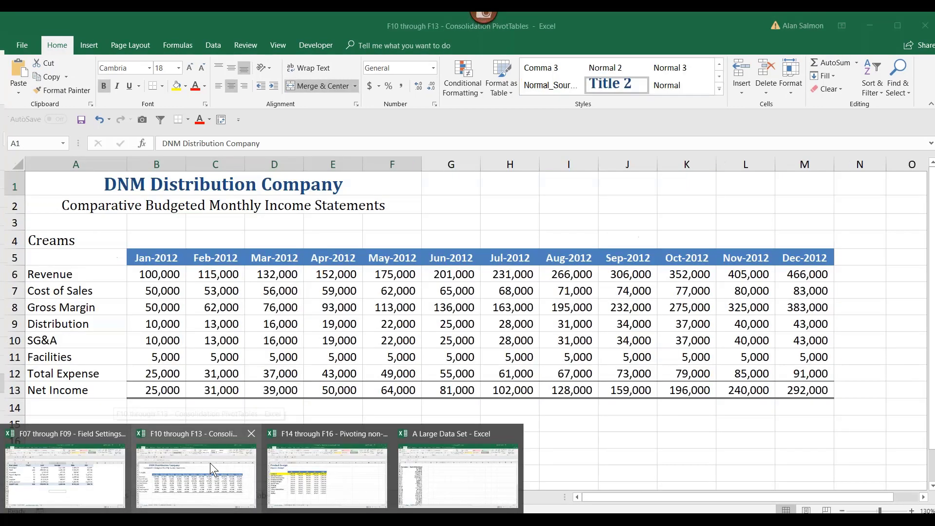
click(209, 463)
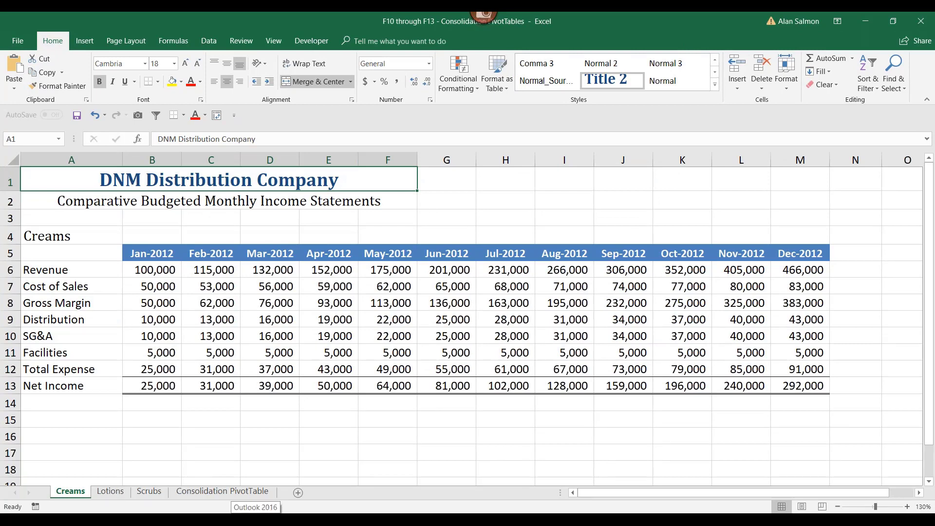
mouse_move(226, 520)
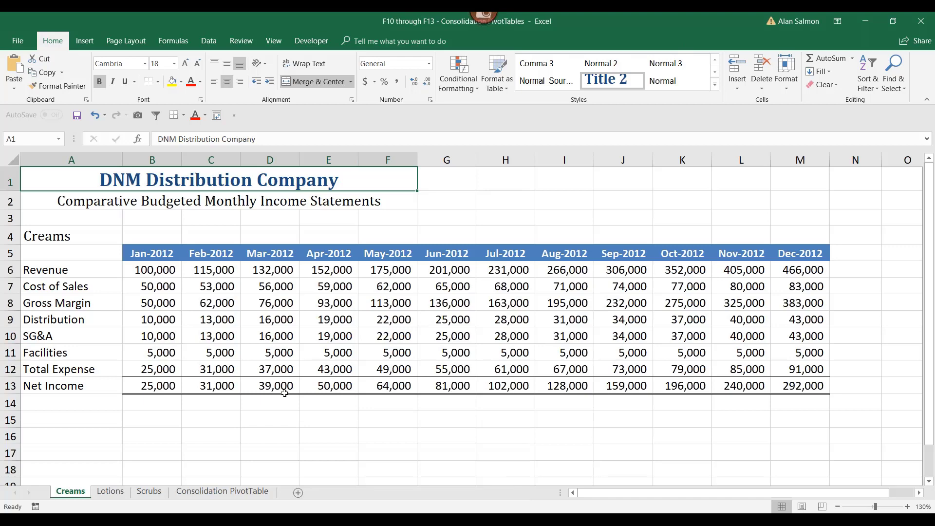
click(111, 493)
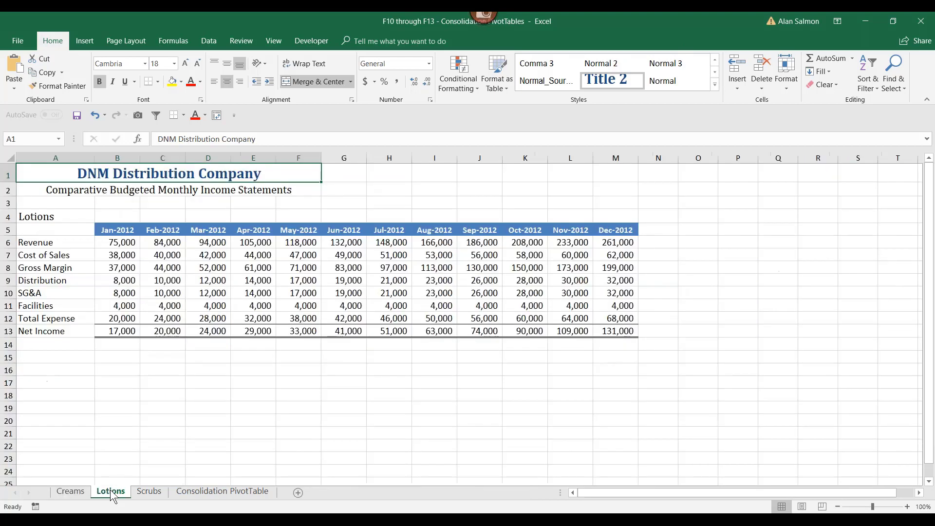
click(153, 493)
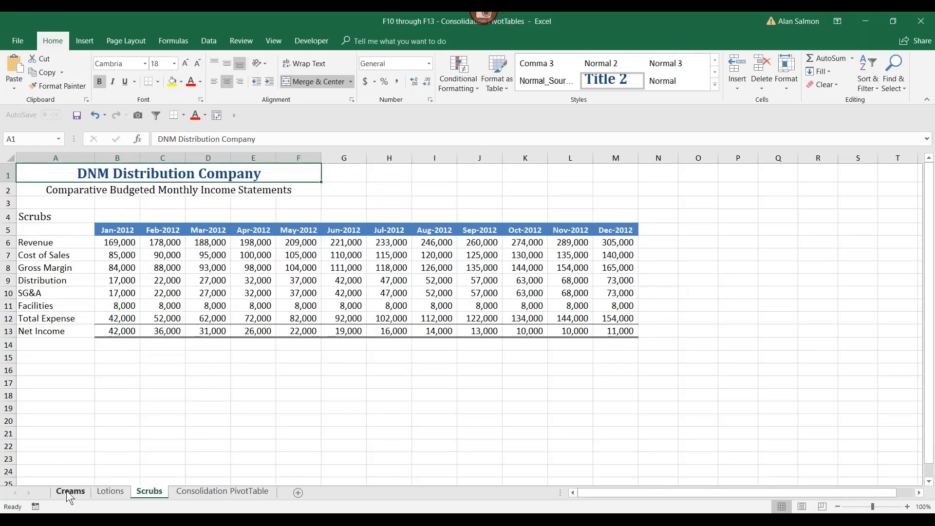
click(70, 494)
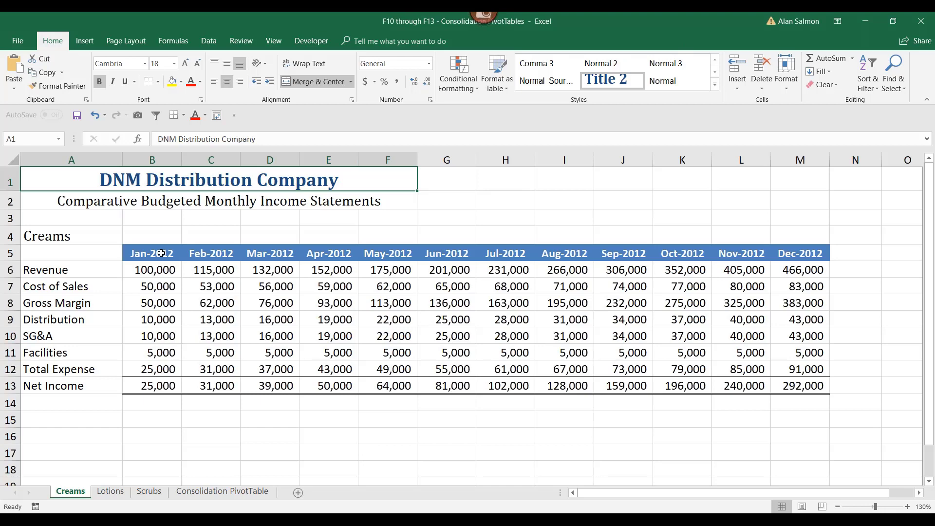
- Try to add the PivotTable and PivotChart Wizard from All Commands to the Quick Access Toolbar
mouse_move(165, 521)
right_click(151, 112)
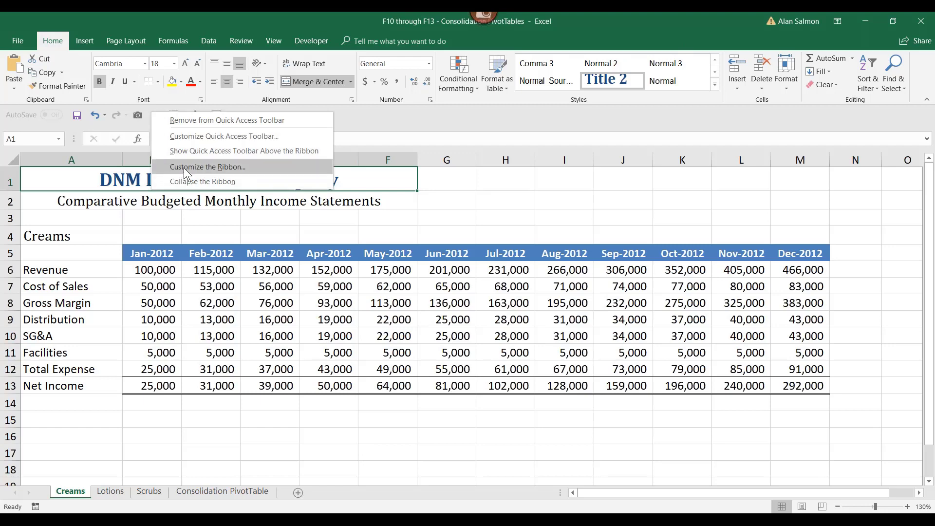
click(188, 132)
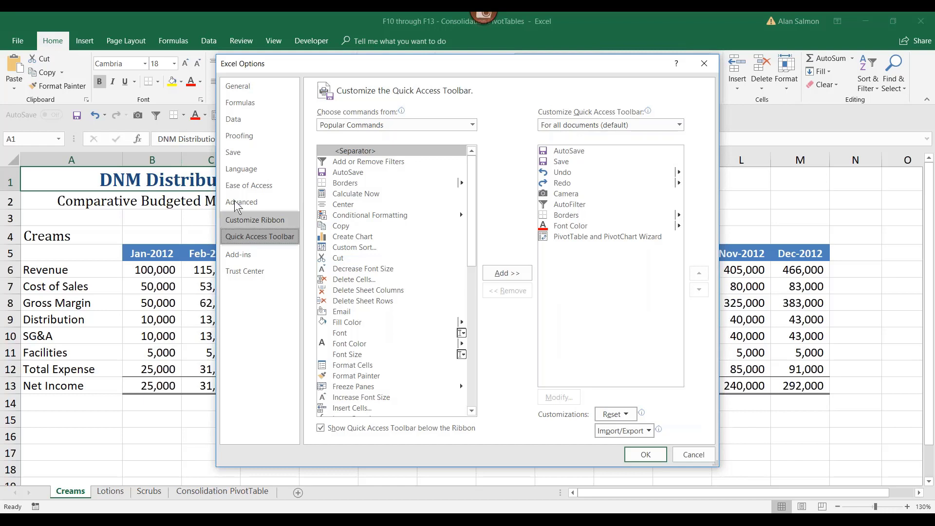
click(473, 125)
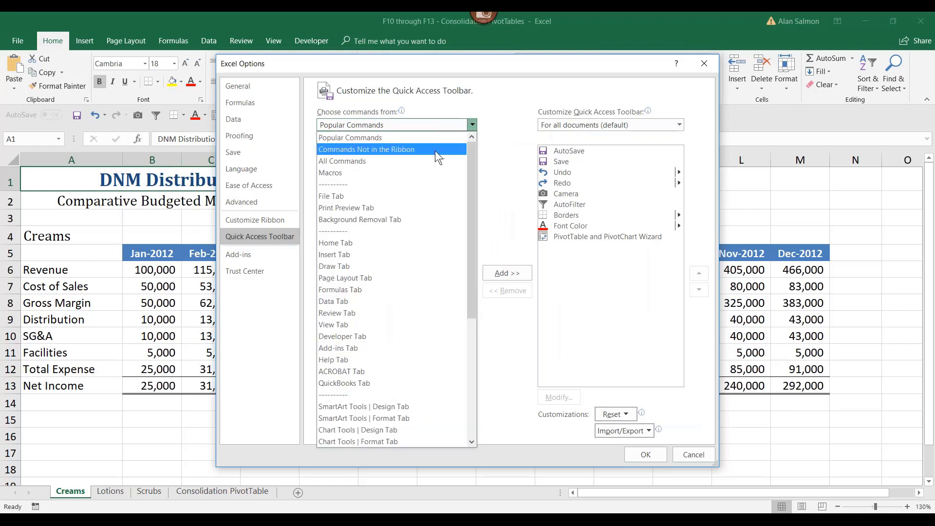
key(Escape)
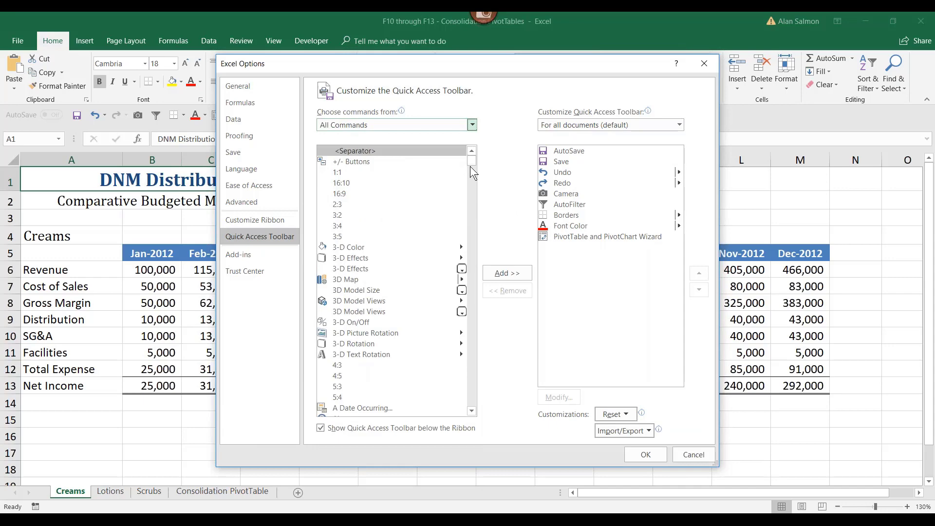
drag(469, 159, 470, 322)
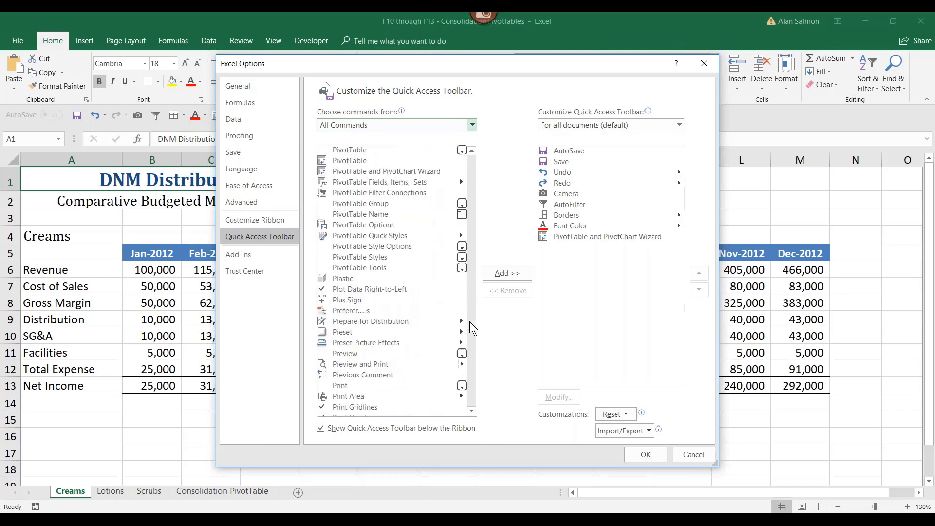
click(376, 172)
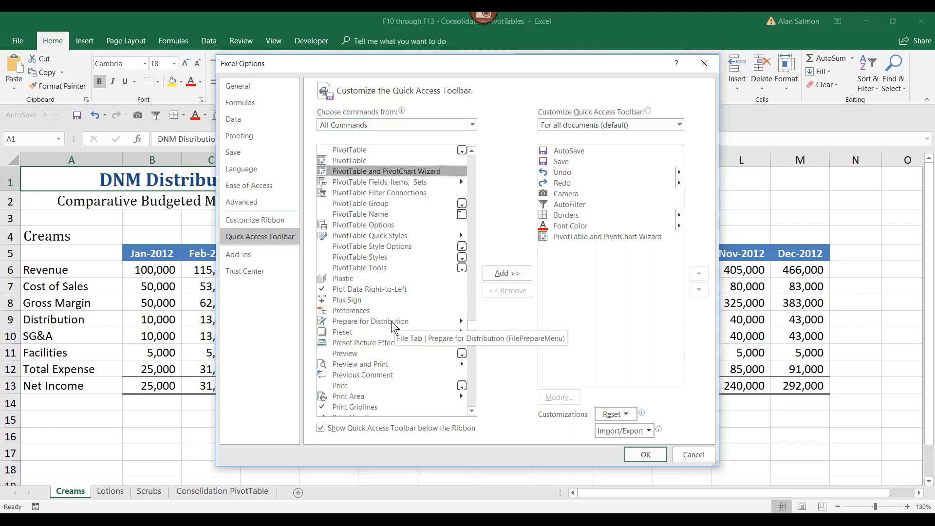
click(501, 275)
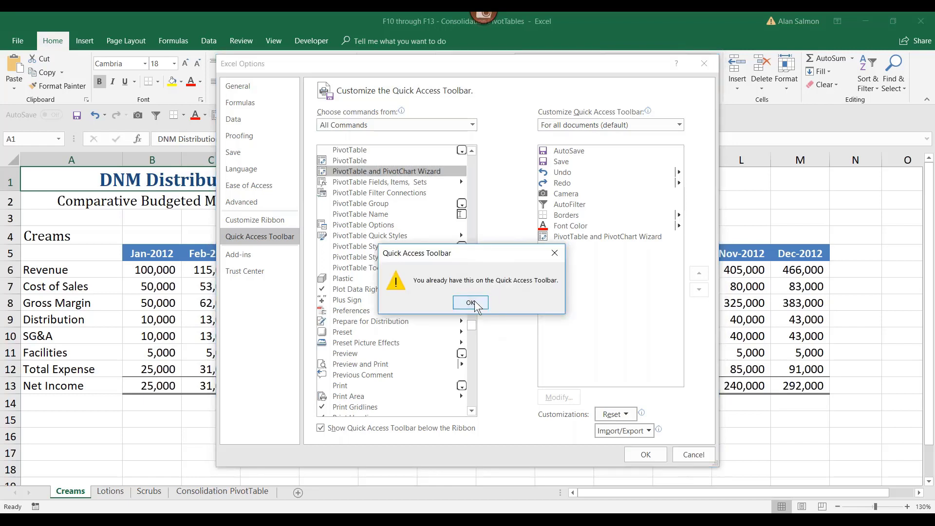
click(470, 303)
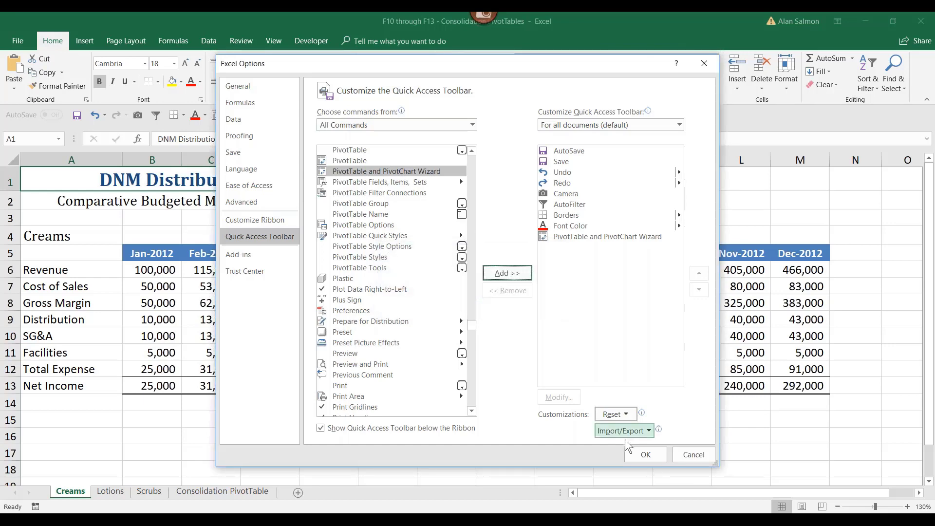
click(645, 455)
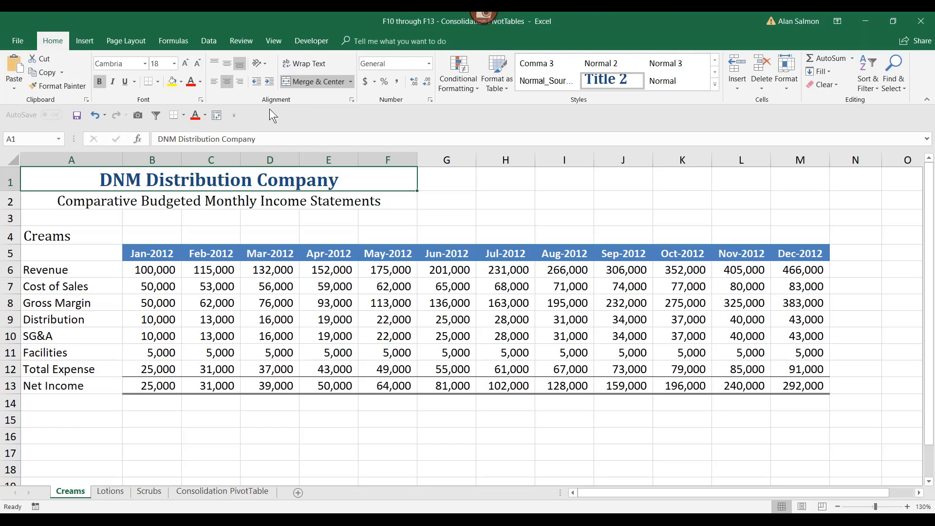
- Start the PivotTable and PivotChart Wizard with multiple consolidation ranges, a PivotTable report and a single automatically created page field
click(217, 117)
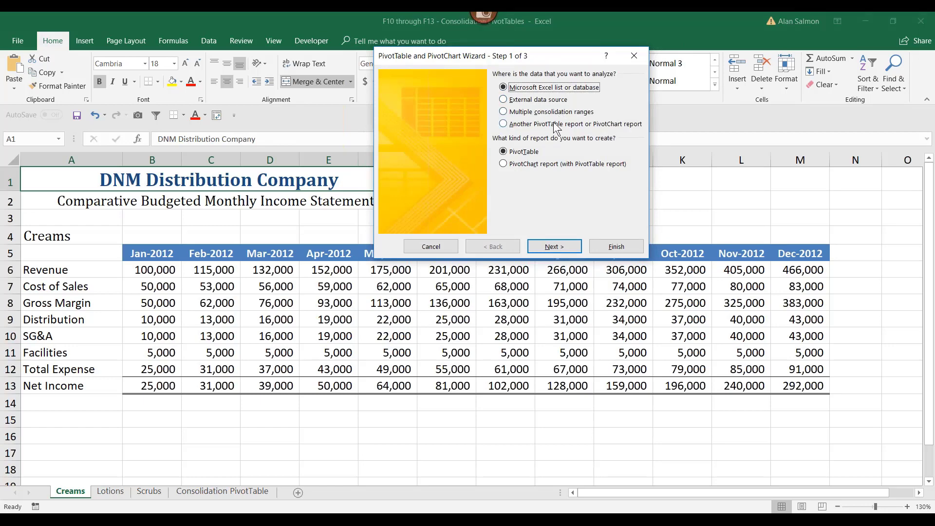
click(503, 112)
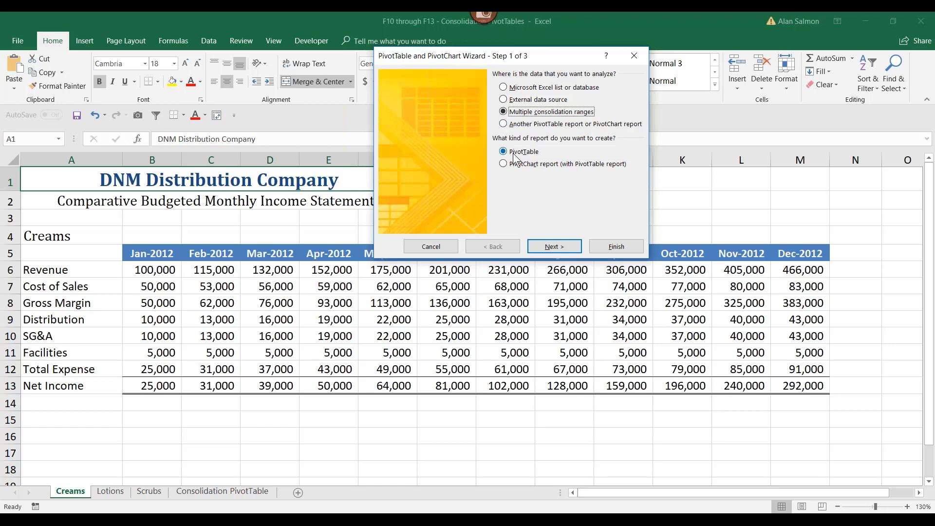
click(551, 246)
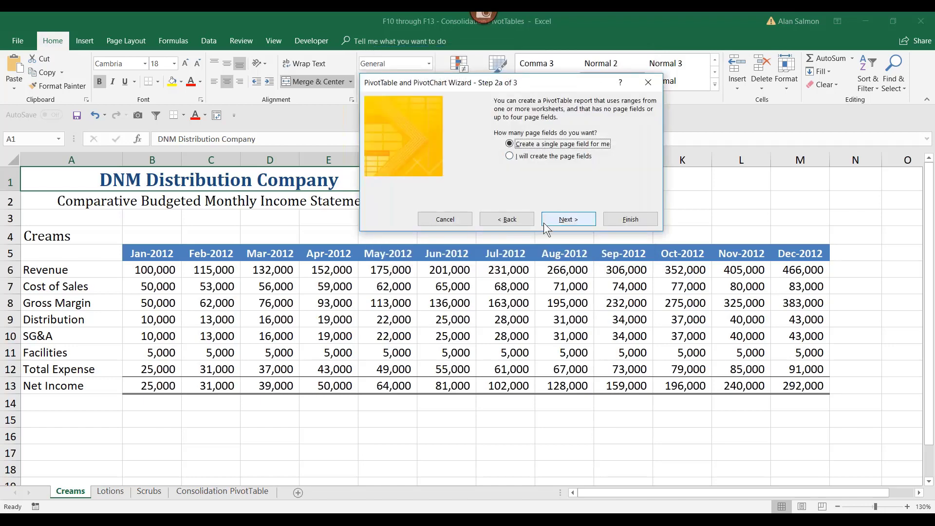
click(568, 218)
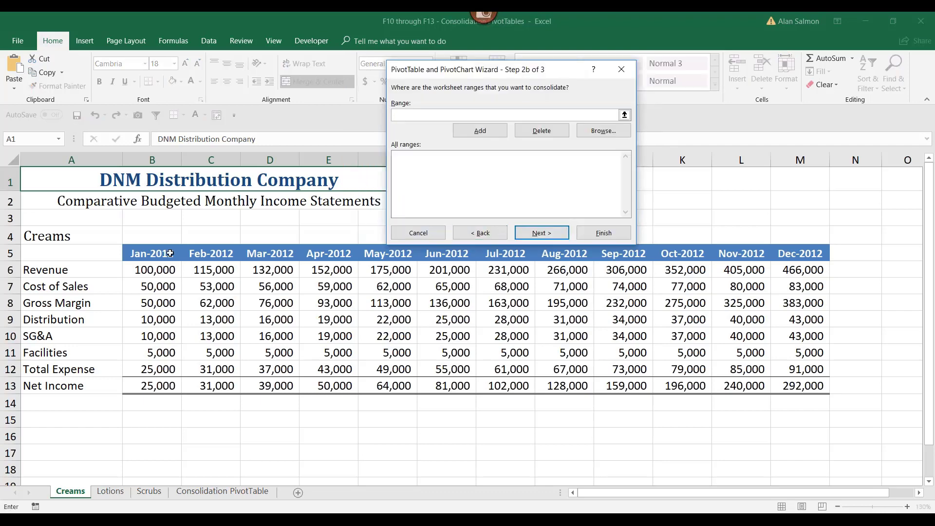
- Add the range A5:M13 from each of the Creams, Lotions and Scrubs sheets to the ranges to consolidate
mouse_move(88, 253)
mouse_down()
mouse_move(105, 268)
mouse_move(423, 358)
mouse_move(534, 374)
mouse_move(785, 386)
mouse_up()
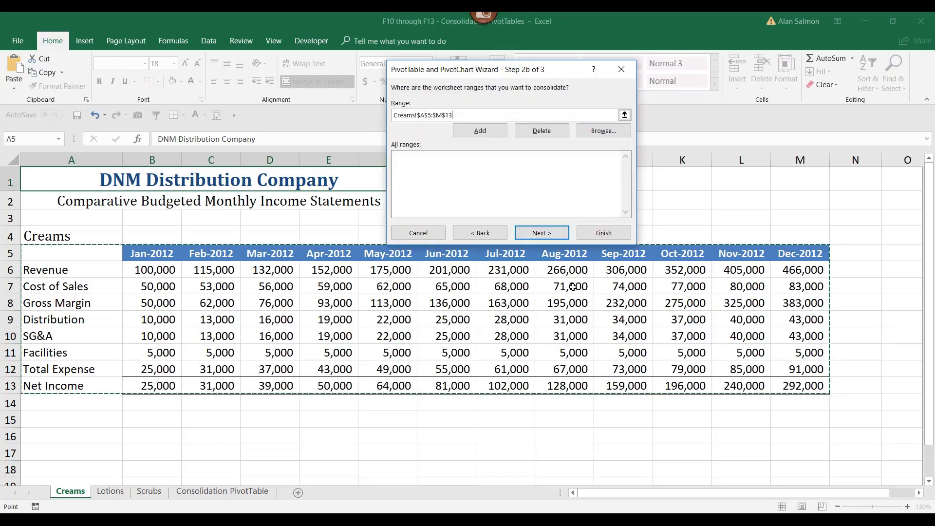
click(474, 133)
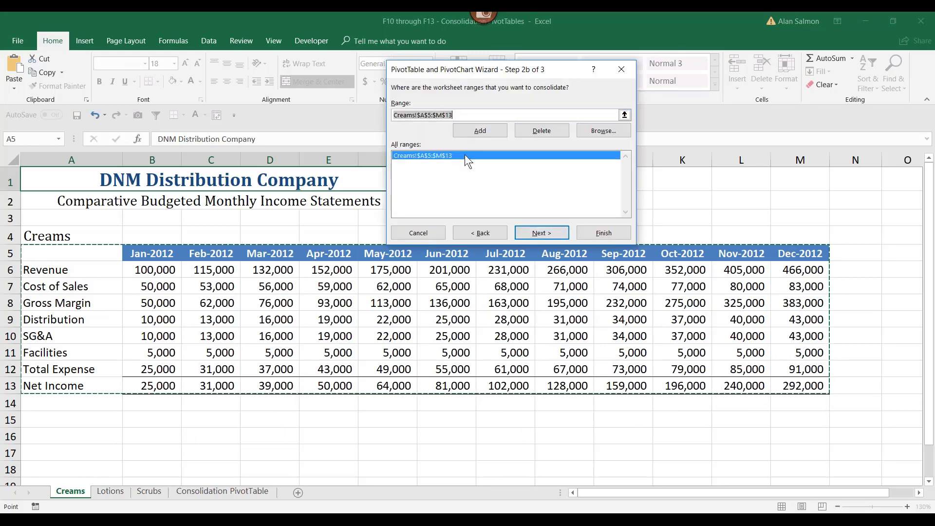
click(115, 493)
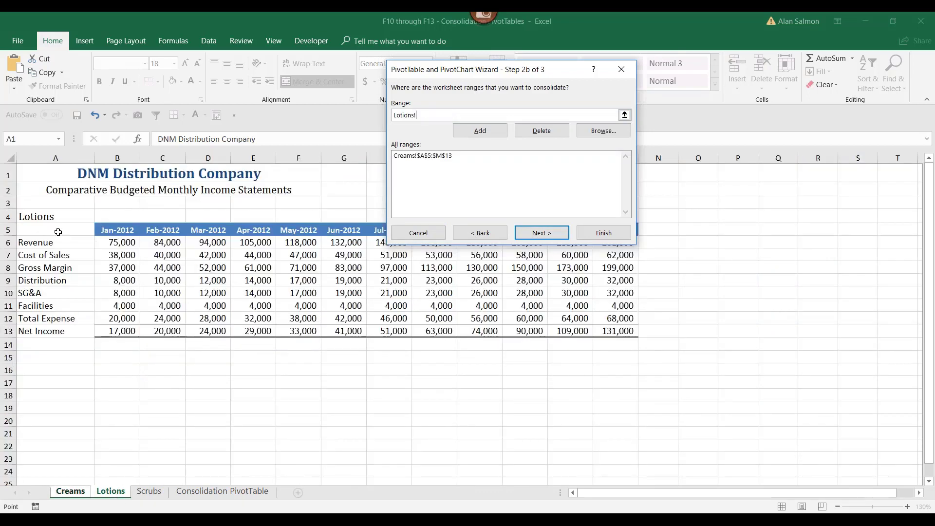
drag(57, 229, 617, 333)
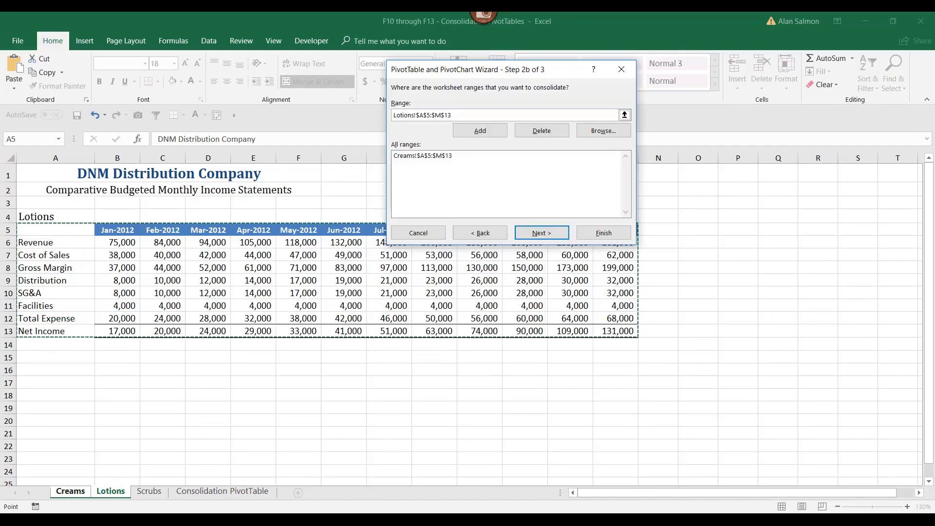
click(477, 130)
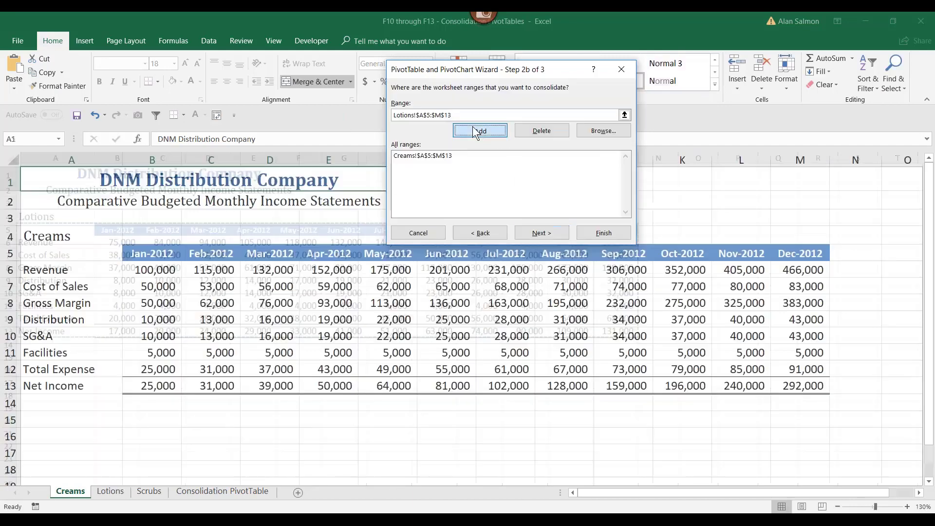
click(147, 492)
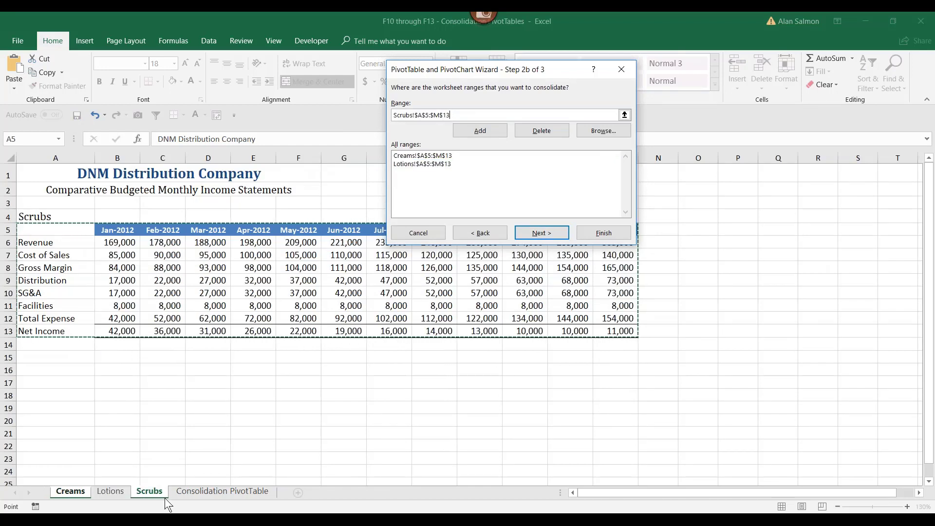
click(480, 136)
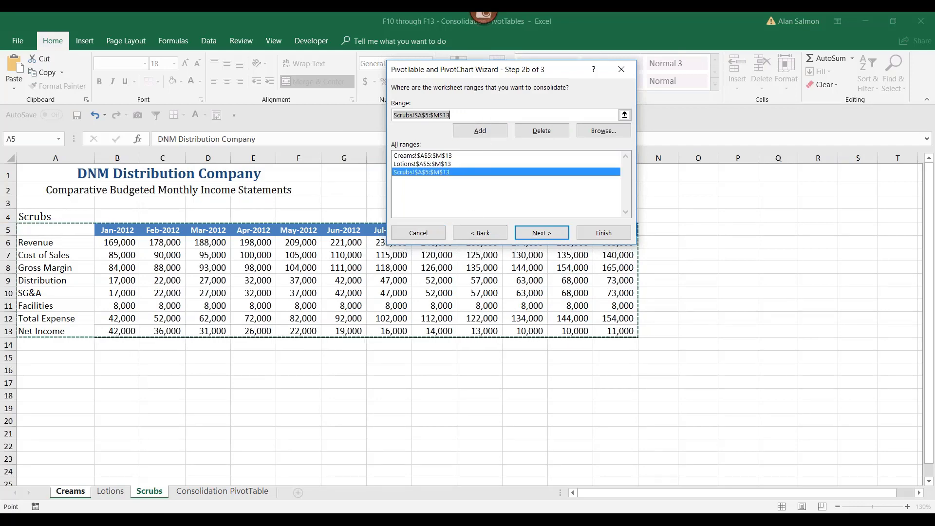
- Create the consolidation PivotTable on a new worksheet and close the field list
click(685, 231)
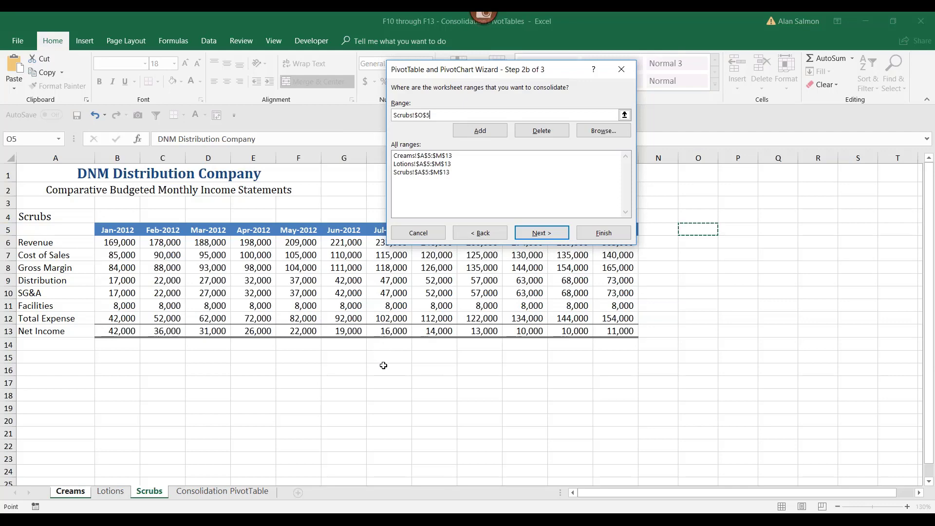
click(542, 233)
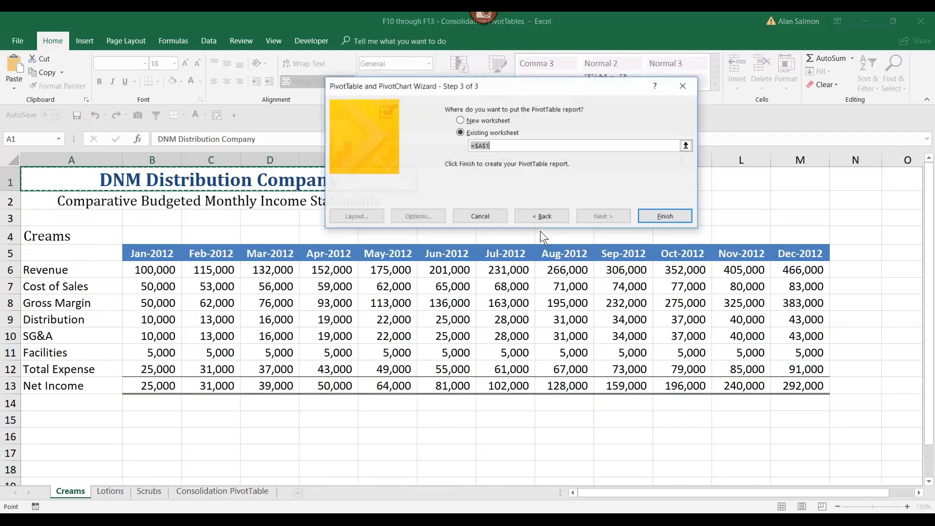
click(459, 121)
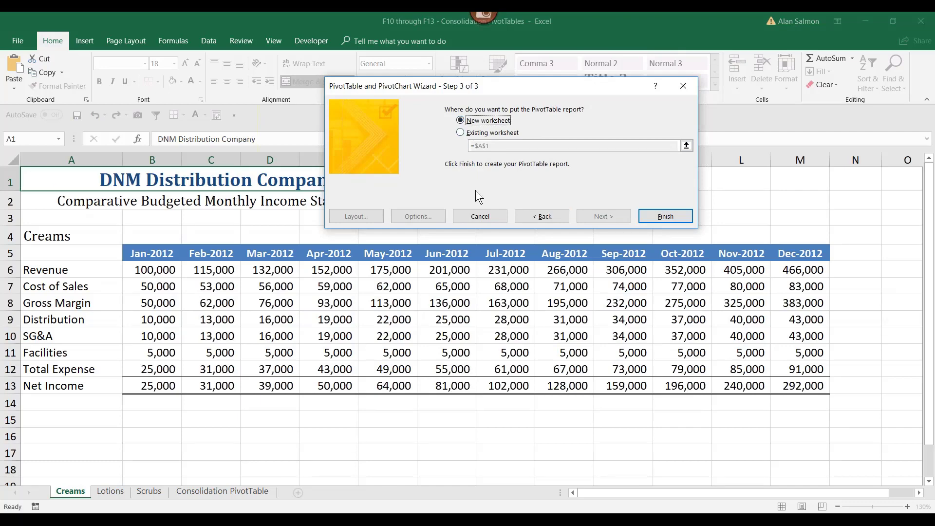
click(659, 220)
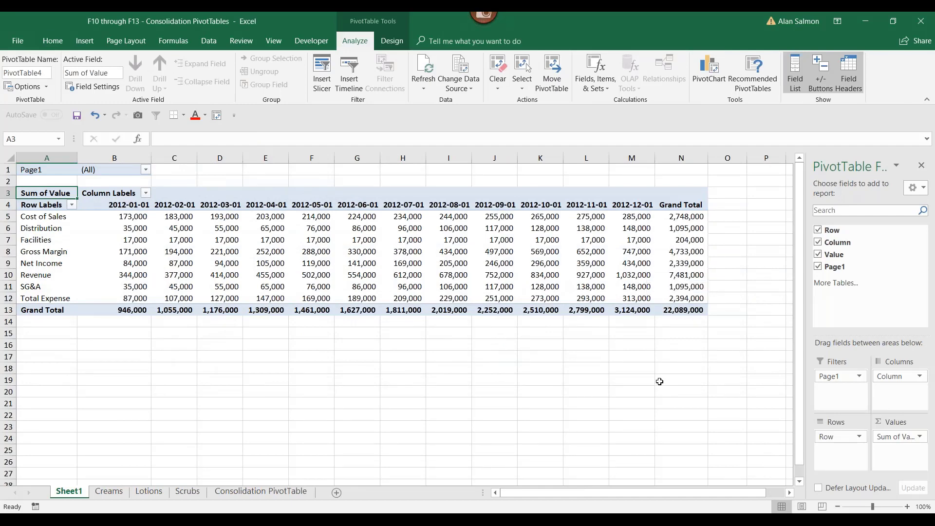
scroll(660, 381, up, 1)
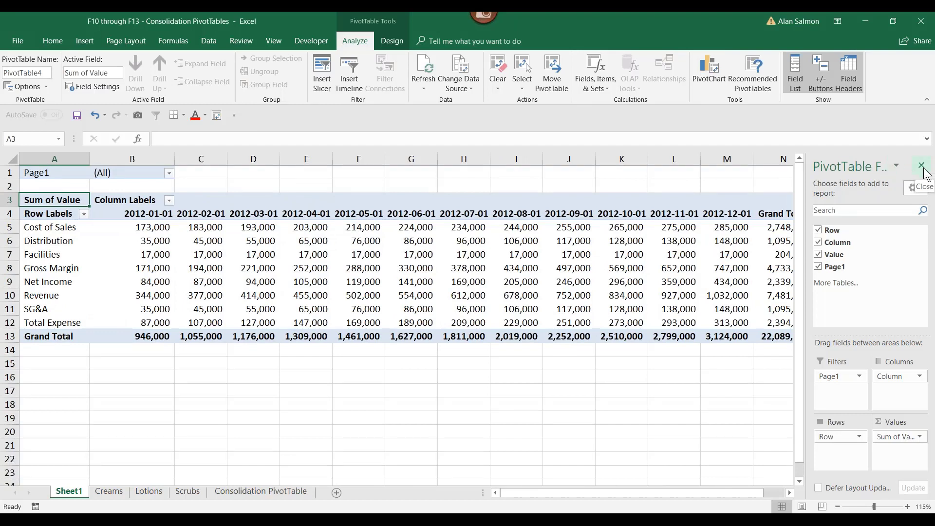
click(922, 167)
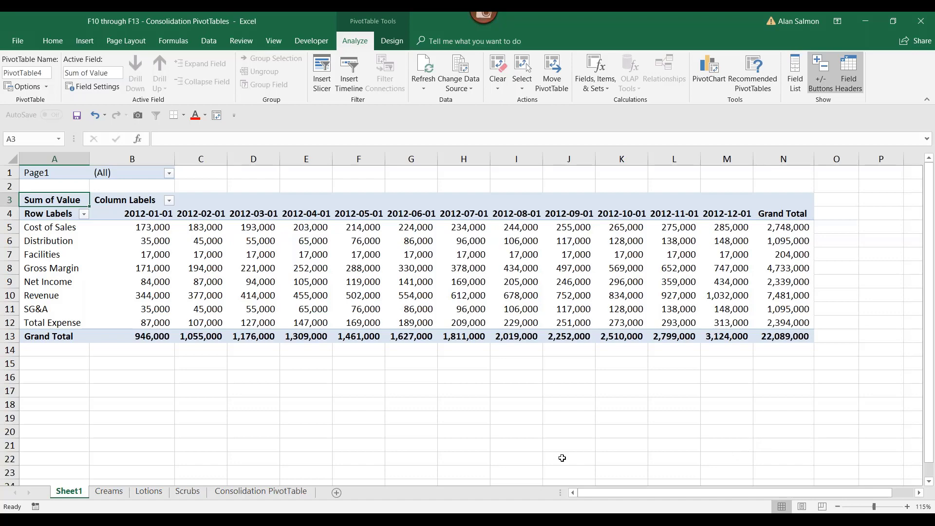
- Move Revenue to the beginning and Net Income to the end of the PivotTable's row labels
click(42, 297)
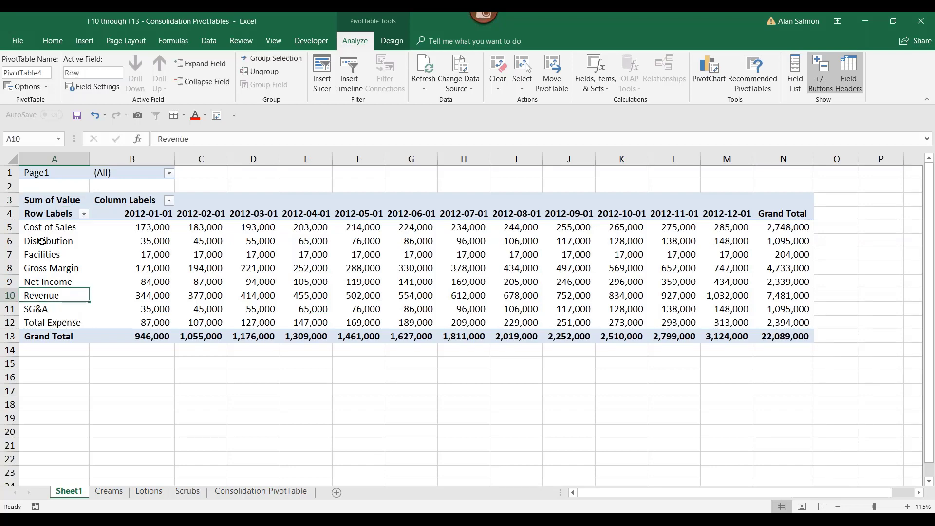
right_click(53, 296)
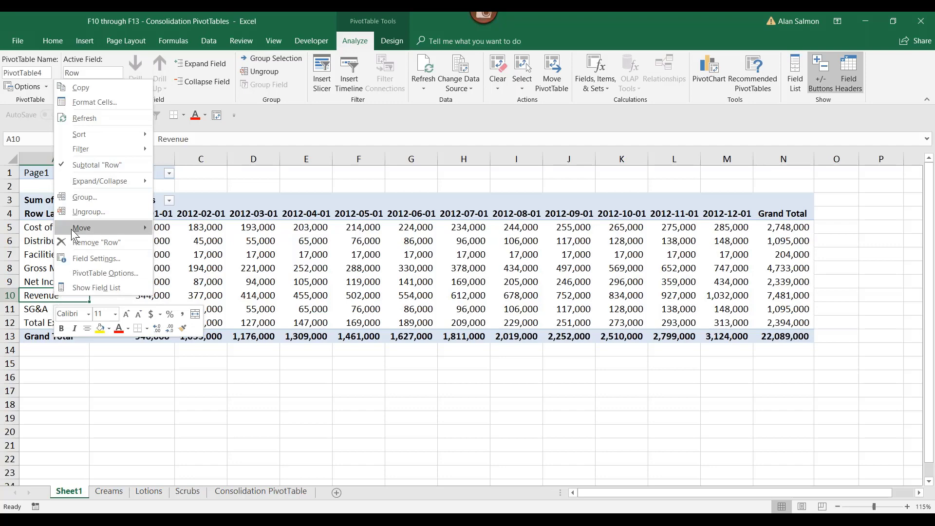
mouse_move(108, 232)
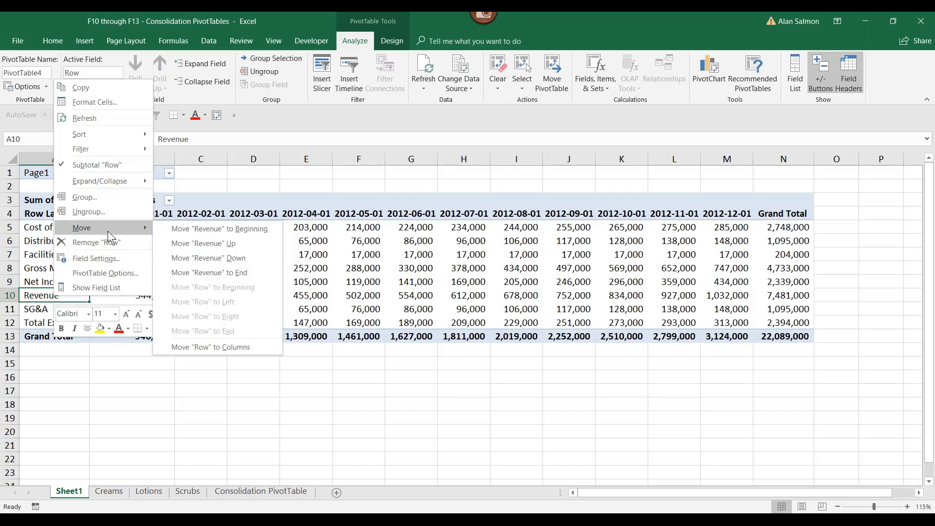
click(197, 230)
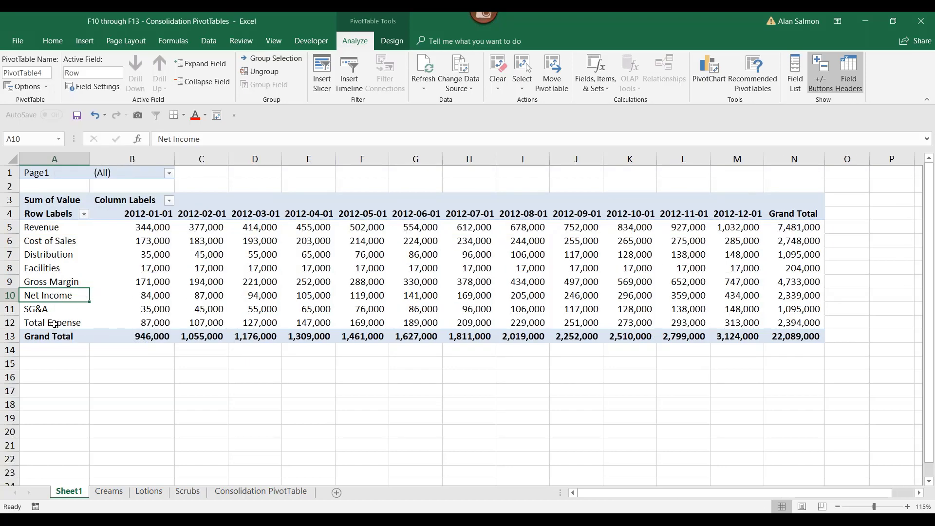
right_click(51, 294)
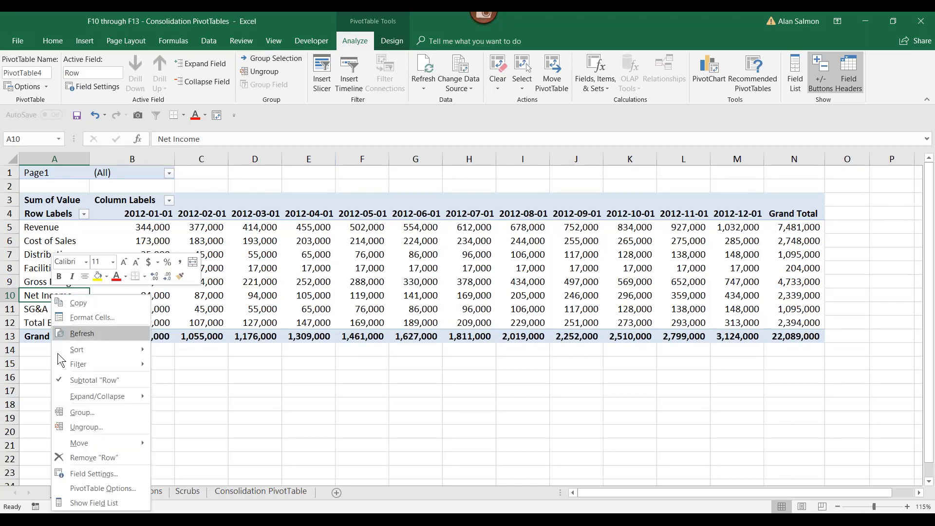
mouse_move(134, 444)
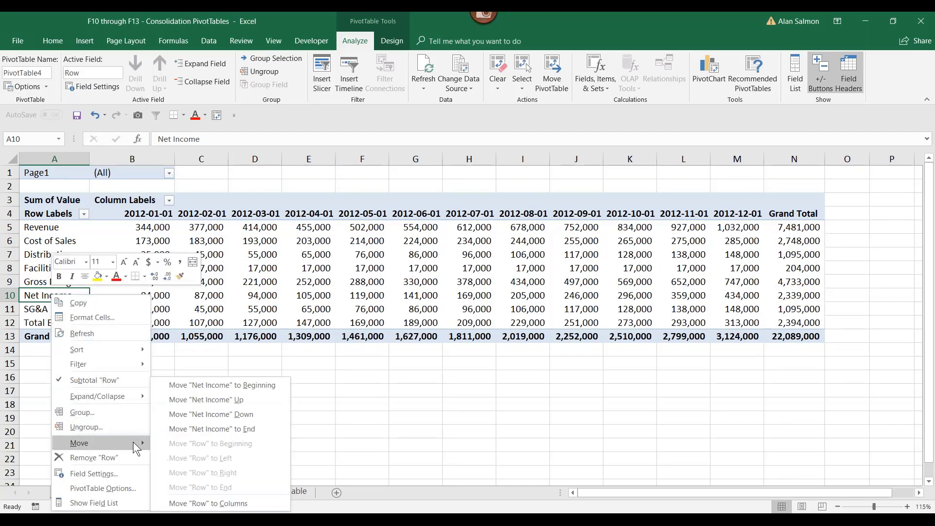
click(212, 432)
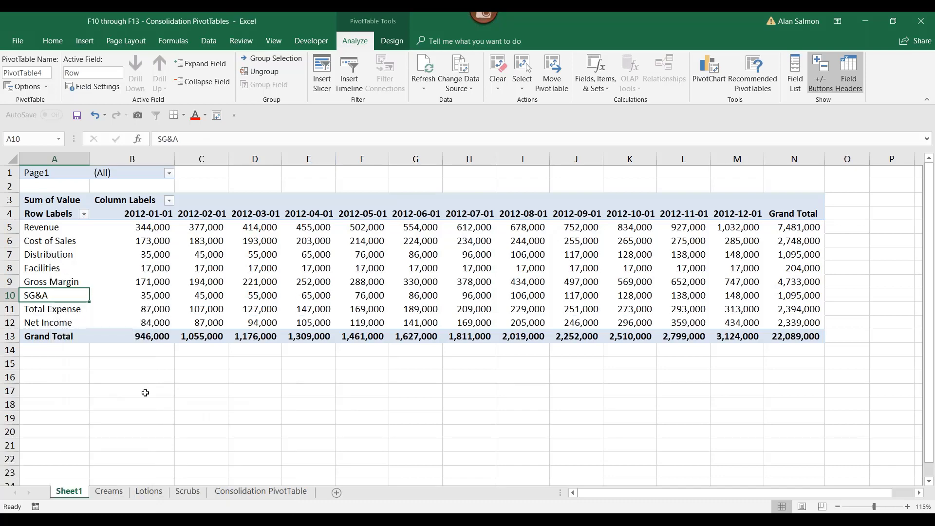
- Move the Gross Margin row directly below Cost of Sales and remove the Grand Total row from the PivotTable
click(50, 282)
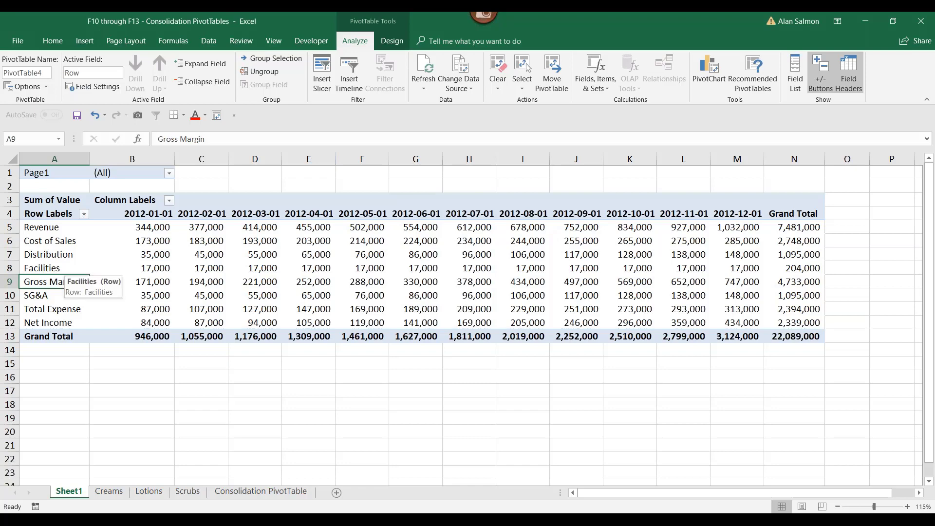
mouse_move(73, 275)
mouse_down()
mouse_move(72, 243)
mouse_move(72, 259)
mouse_up()
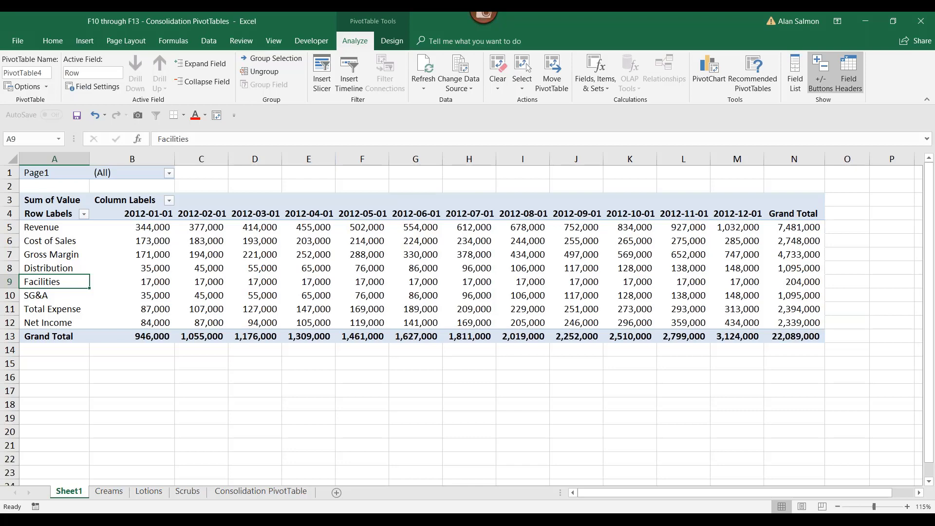
click(61, 337)
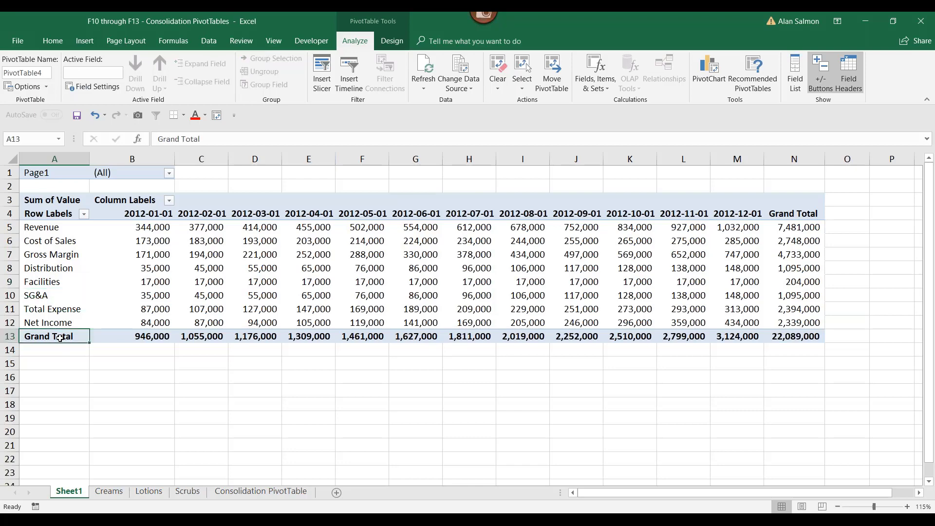
right_click(60, 337)
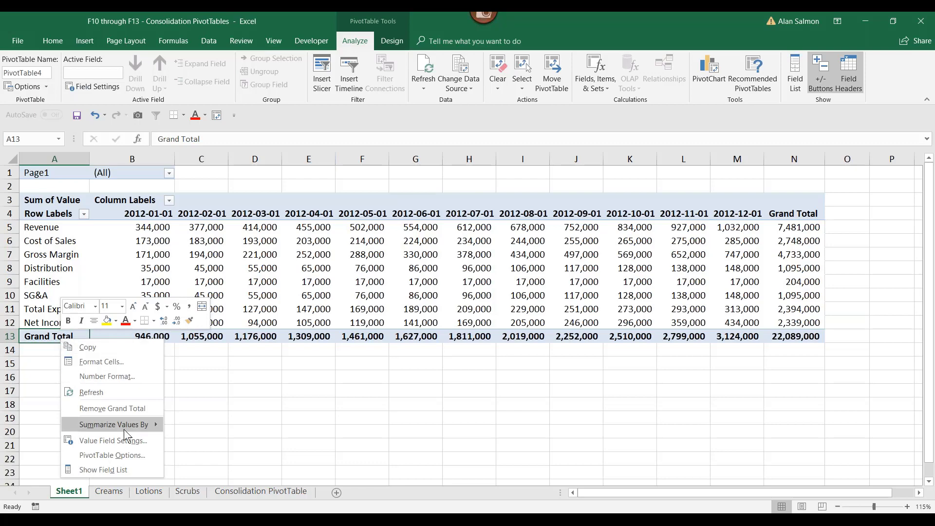
click(124, 410)
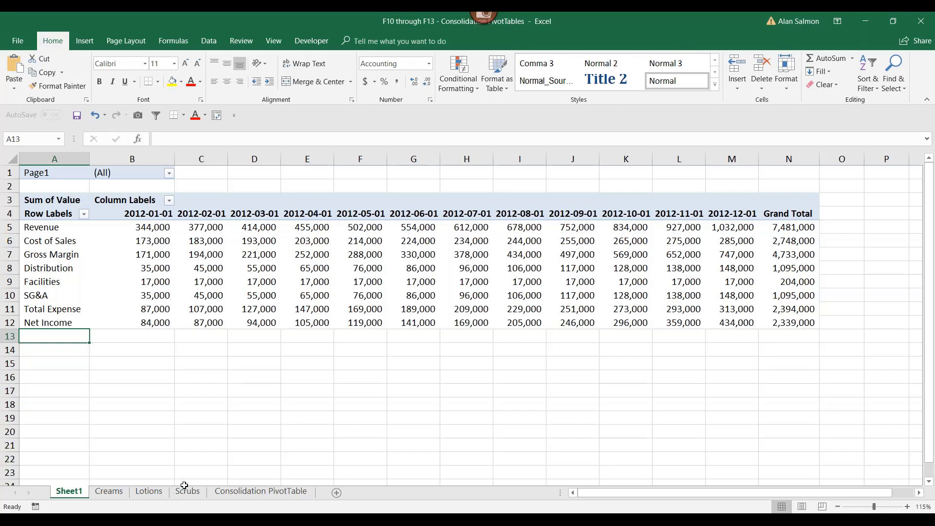
ctrl+click(138, 493)
click(80, 491)
right_click(61, 488)
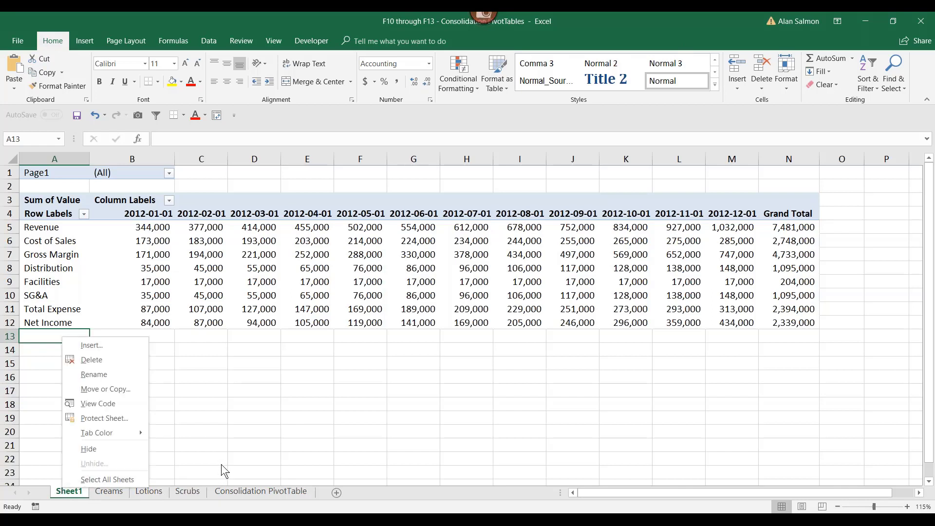
key(Escape)
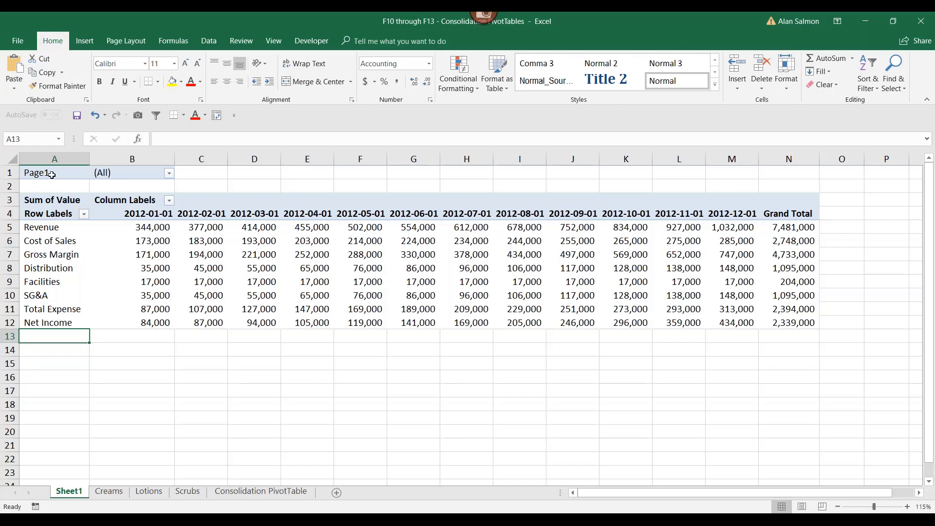
- Check which items the Page1 report filter offers and leave its selection as it is
click(171, 174)
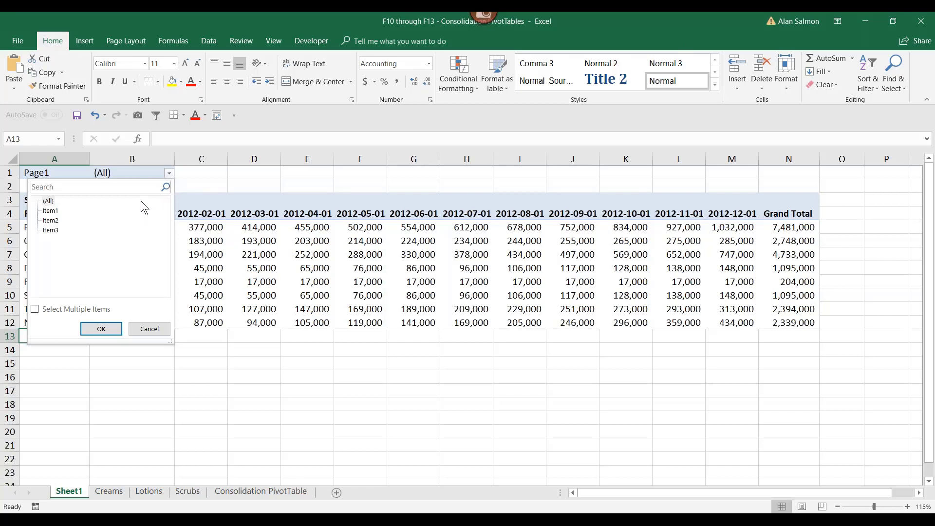
click(150, 330)
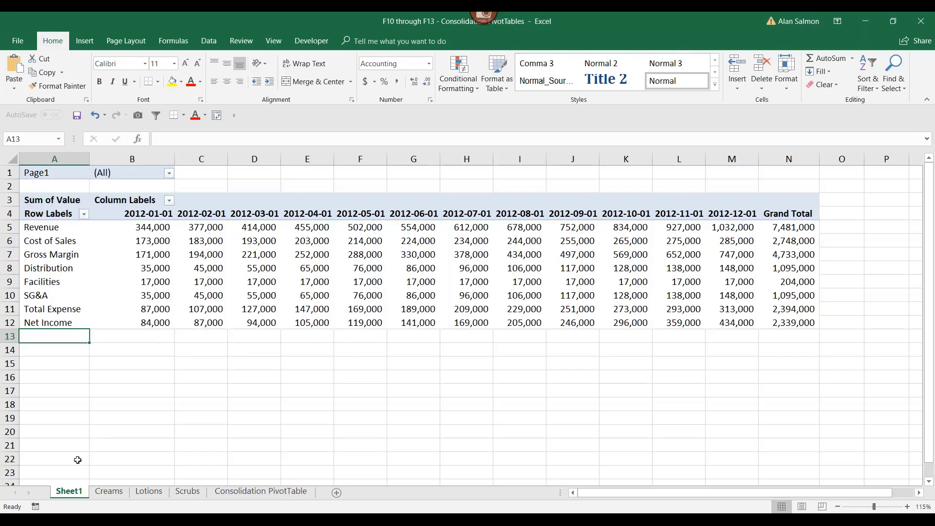
- Delete the Sheet1 worksheet that holds the consolidation PivotTable
right_click(73, 486)
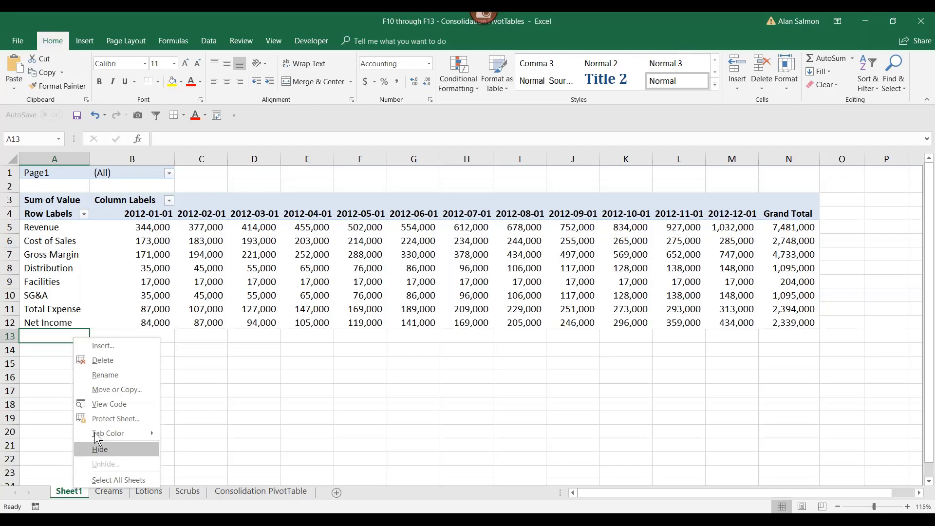
click(104, 363)
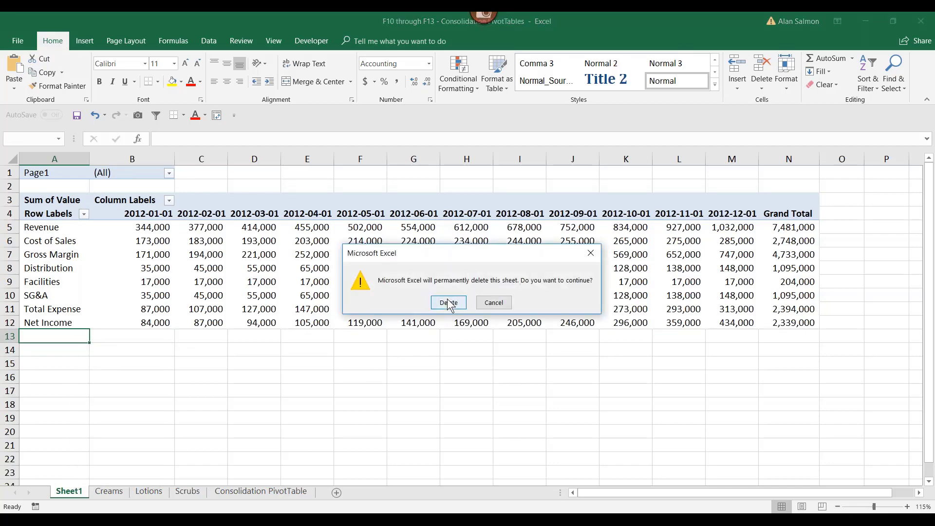
click(449, 302)
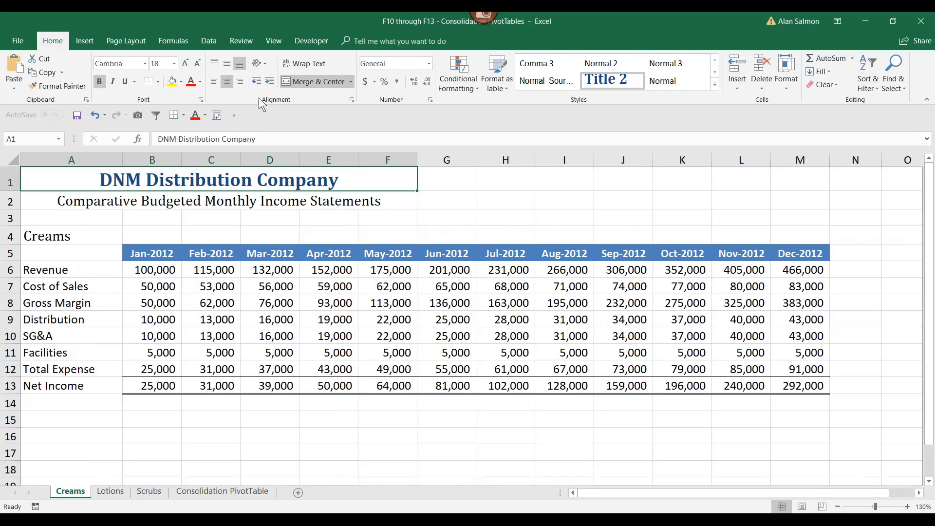
- Start a PivotTable from multiple consolidation ranges in the PivotTable and PivotChart Wizard, with page fields created manually
click(218, 120)
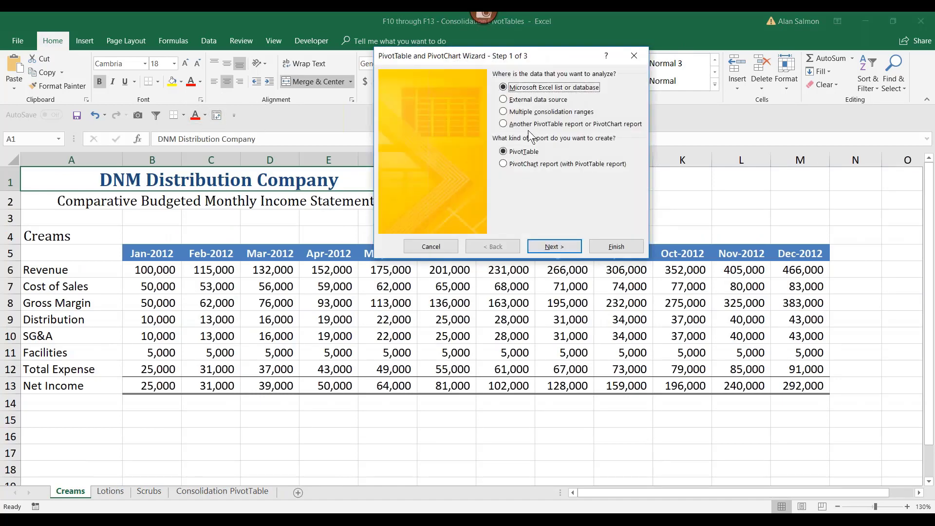
click(504, 112)
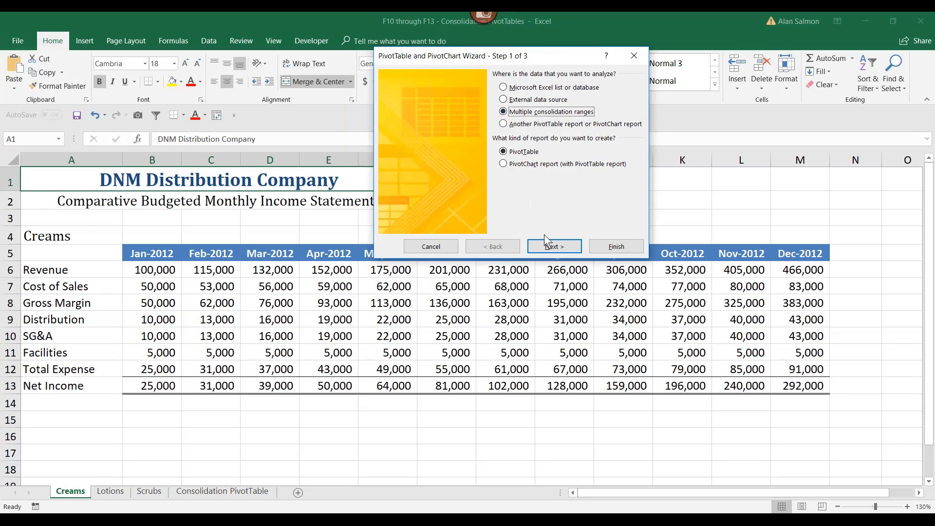
click(553, 248)
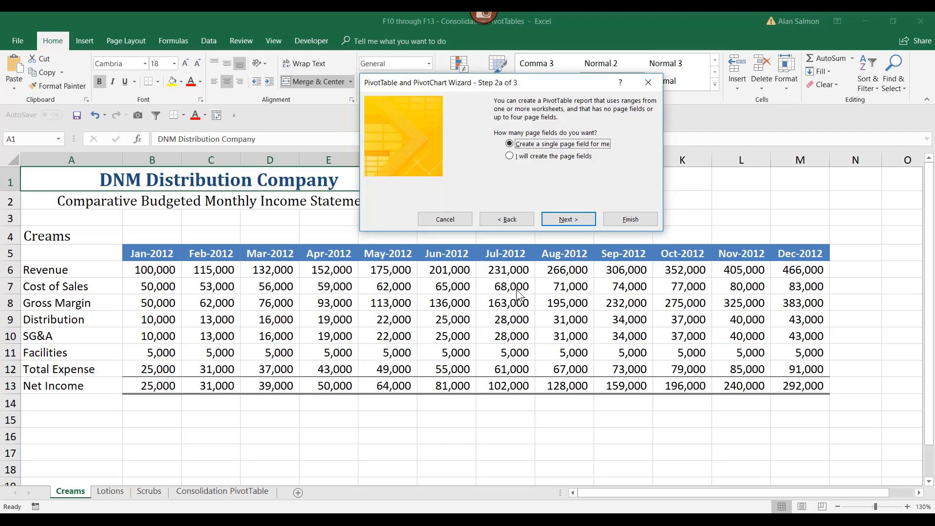
click(510, 156)
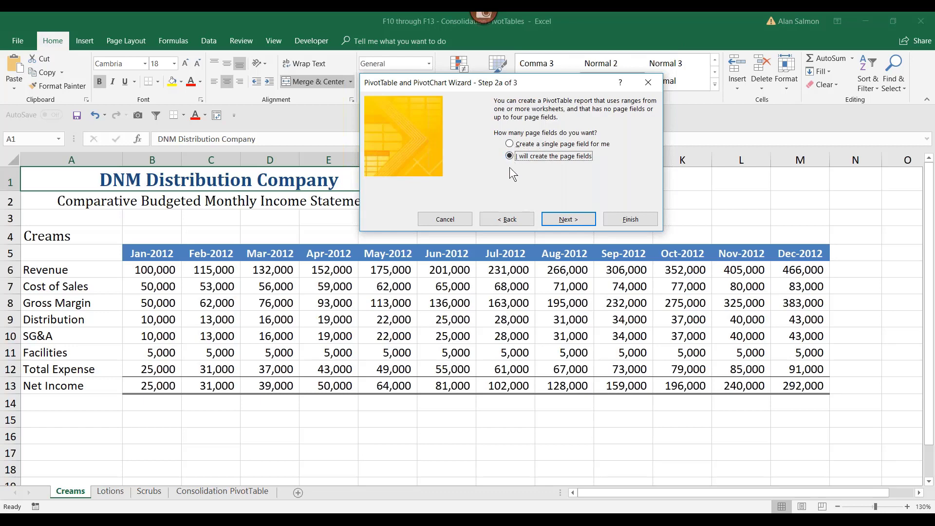
click(563, 215)
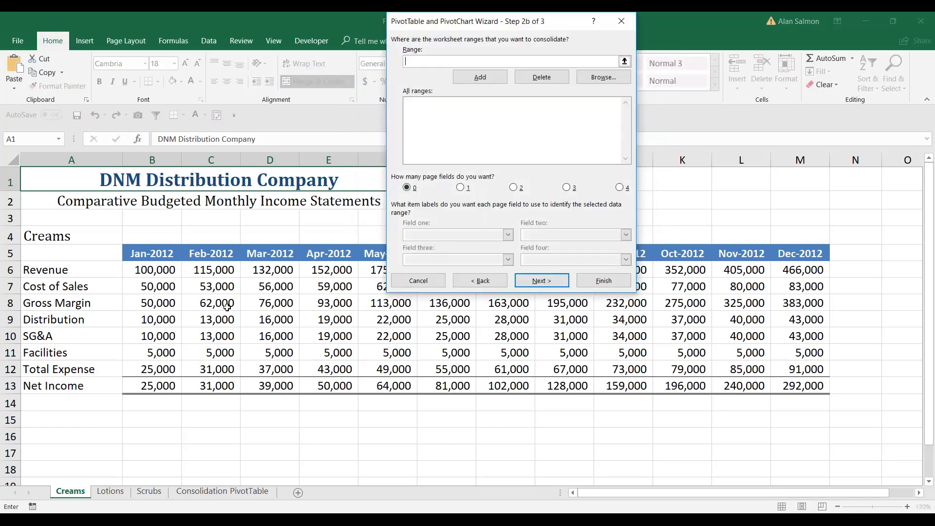
- Add the range A5:M13 from each of the Creams, Lotions and Scrubs sheets to the ranges to consolidate
drag(66, 258, 783, 378)
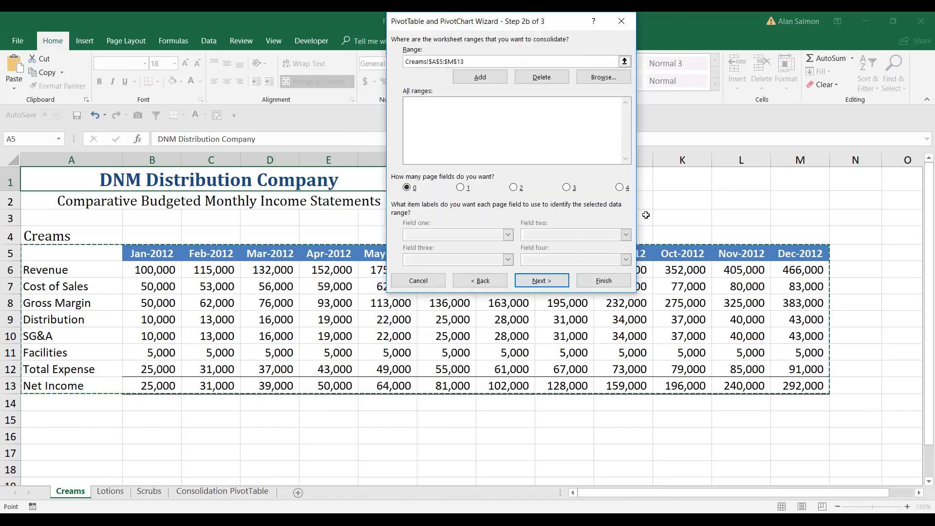
click(468, 80)
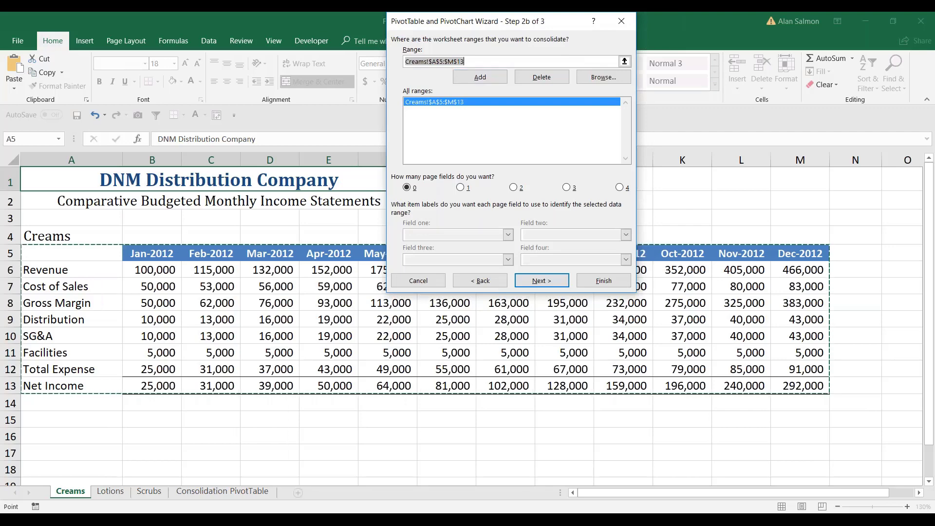
click(111, 492)
drag(65, 233, 601, 331)
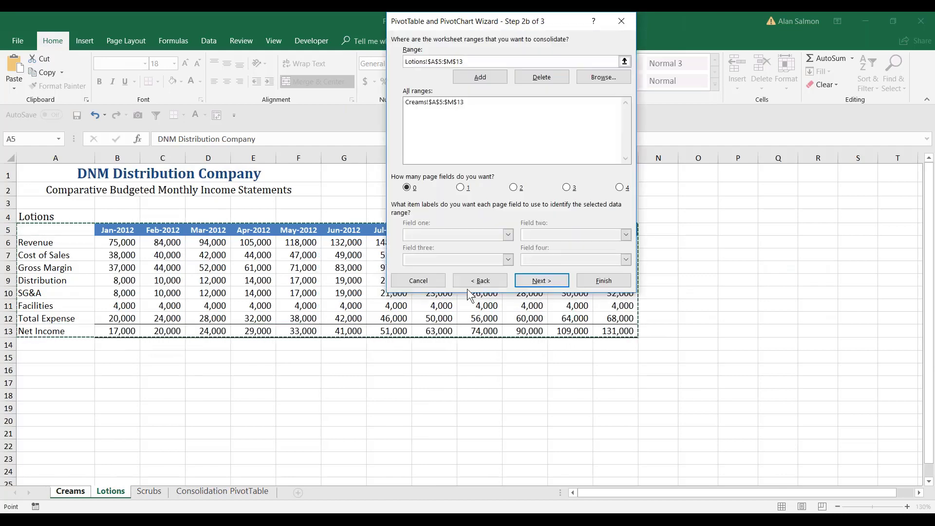
click(475, 77)
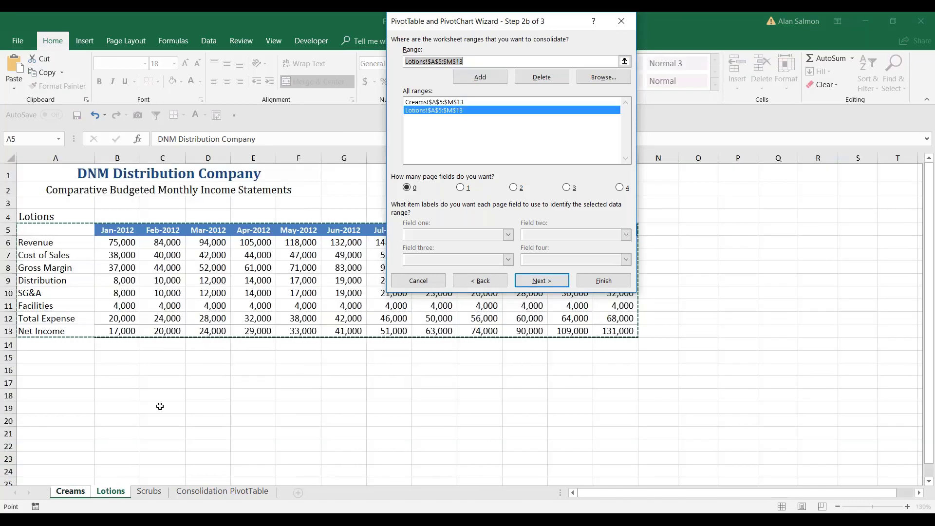
click(146, 492)
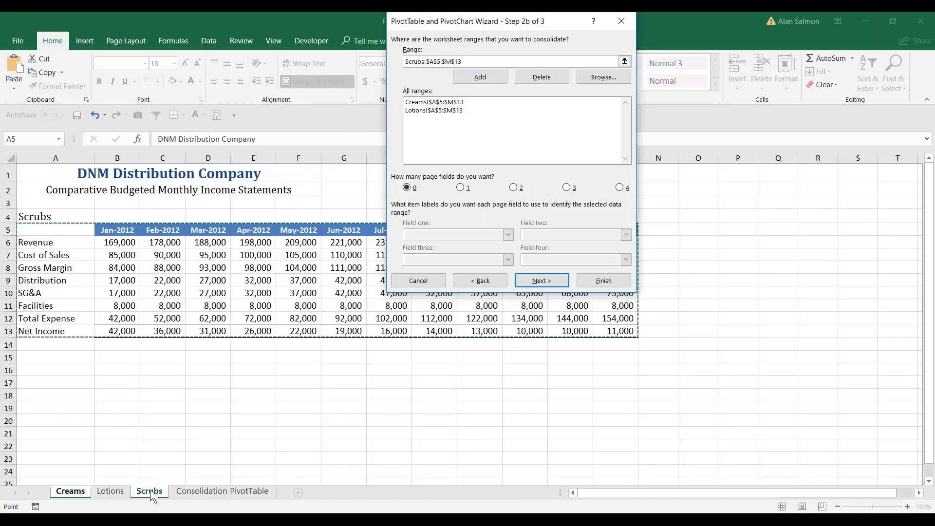
click(480, 79)
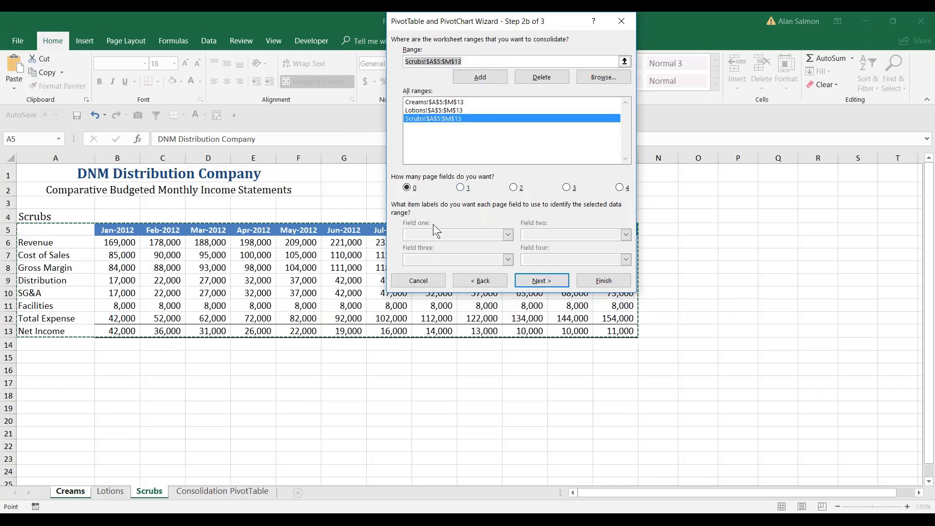
- Use one page field and label the three ranges Creams, Lotions and Scrubs to match their sheets
click(461, 188)
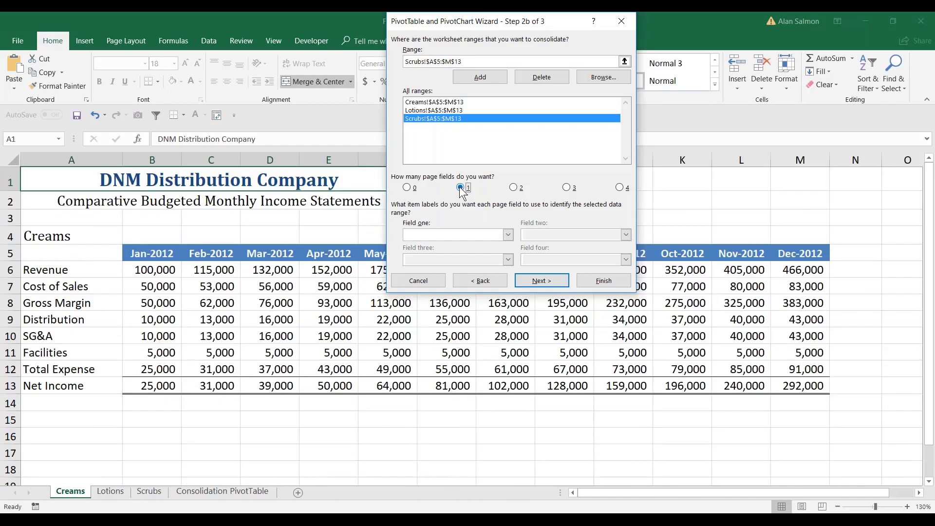
click(434, 103)
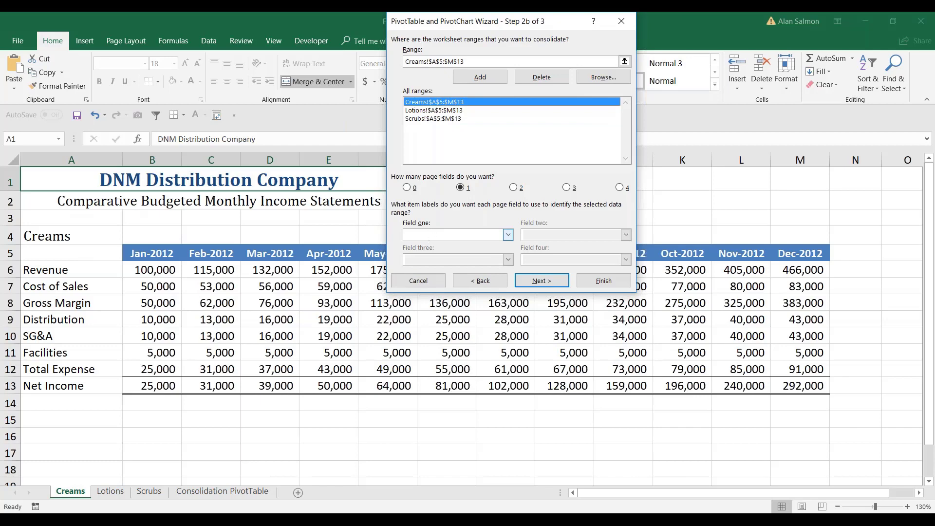
click(427, 236)
text(C)
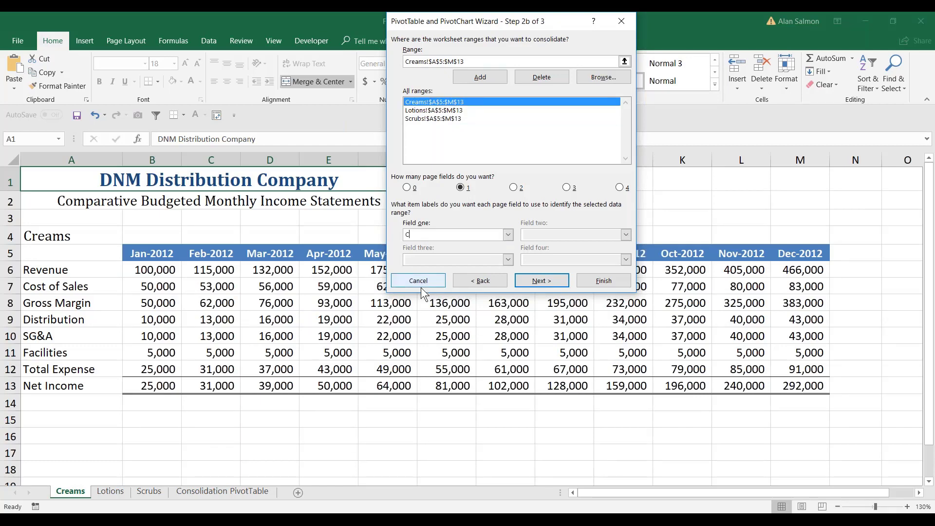
text(reams)
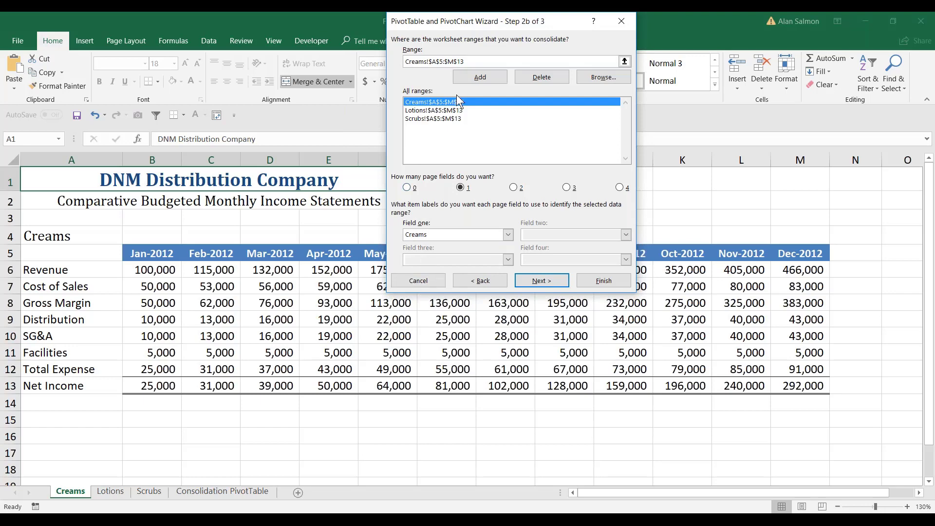
click(443, 111)
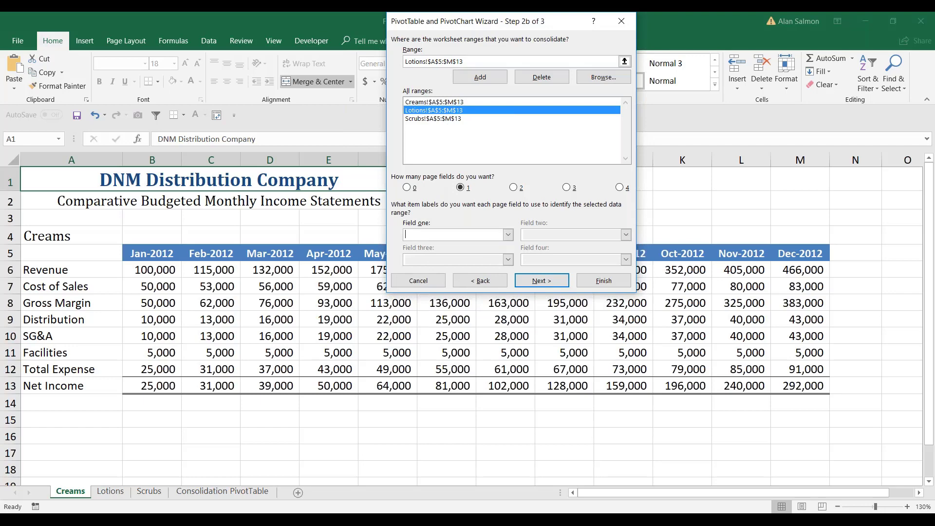
text(Lotions)
click(427, 118)
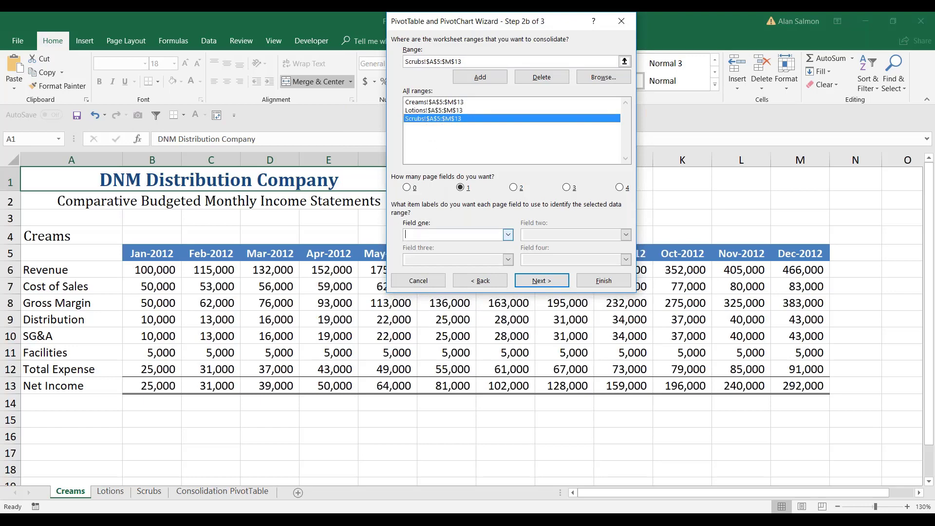
text(Scrubs)
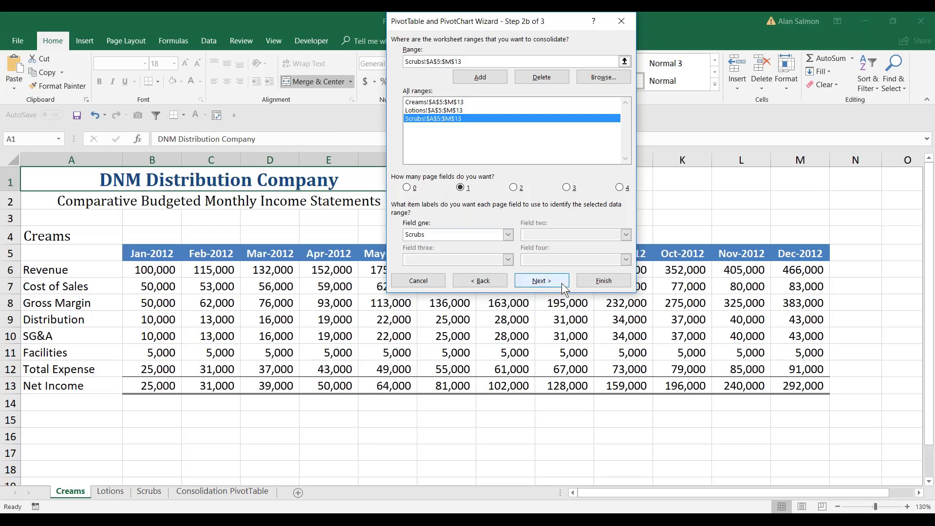
- Finish the wizard by placing the consolidation PivotTable on a new worksheet
click(540, 281)
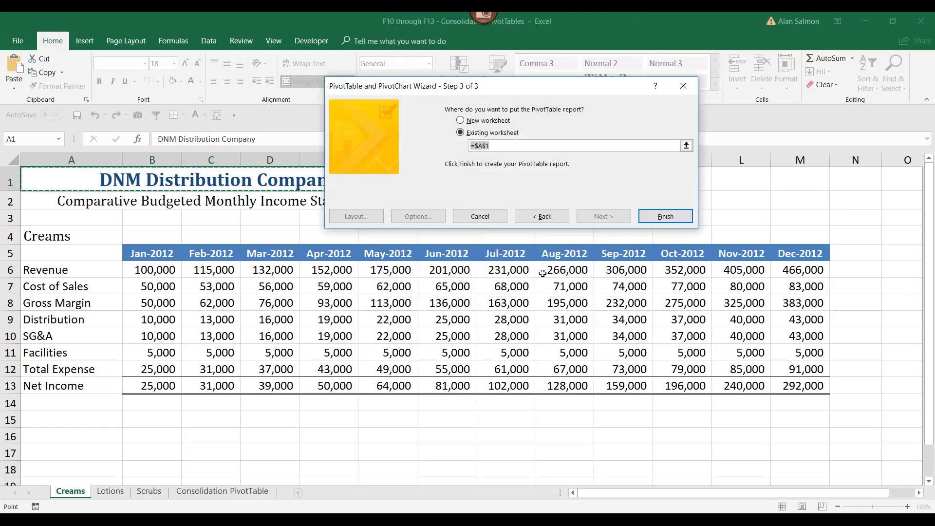
click(460, 121)
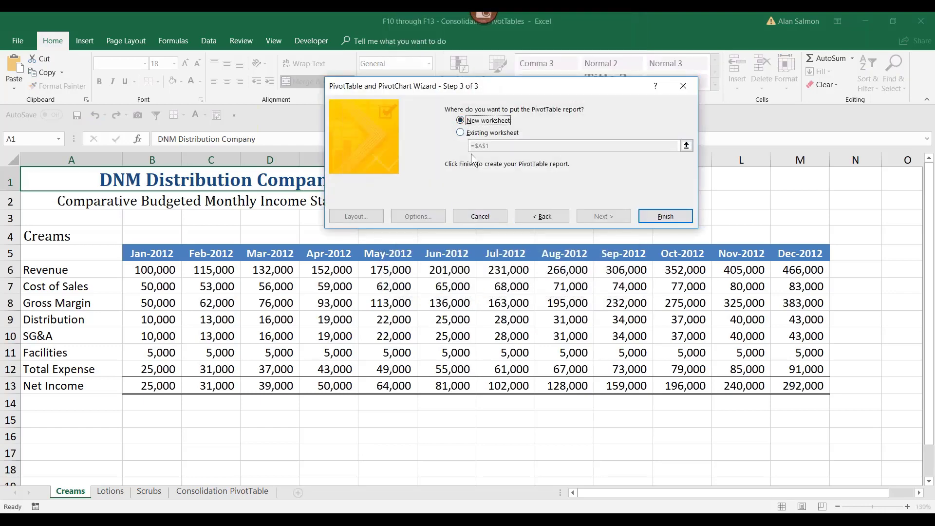
click(665, 217)
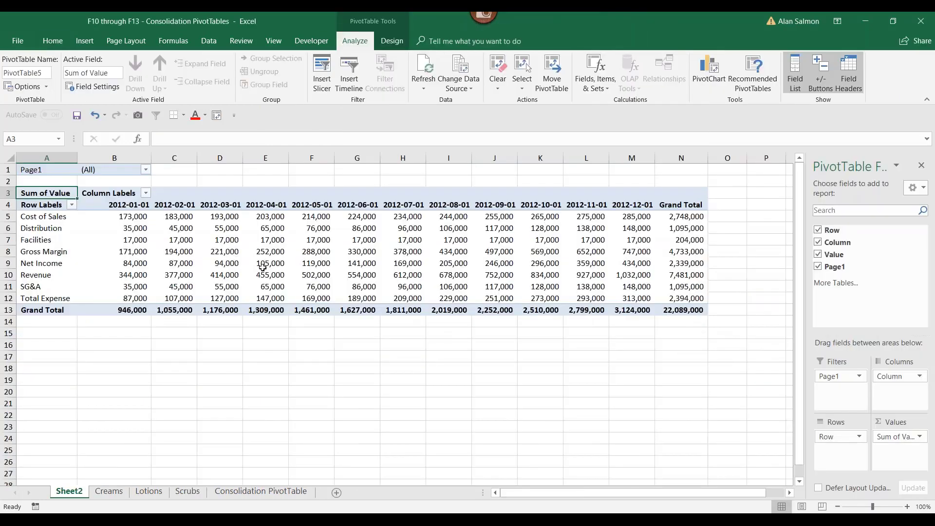
- Allow multiple items in the Page1 report filter, clear all of them, and reselect Creams, Lotions and Scrubs
scroll(263, 267, up, 2)
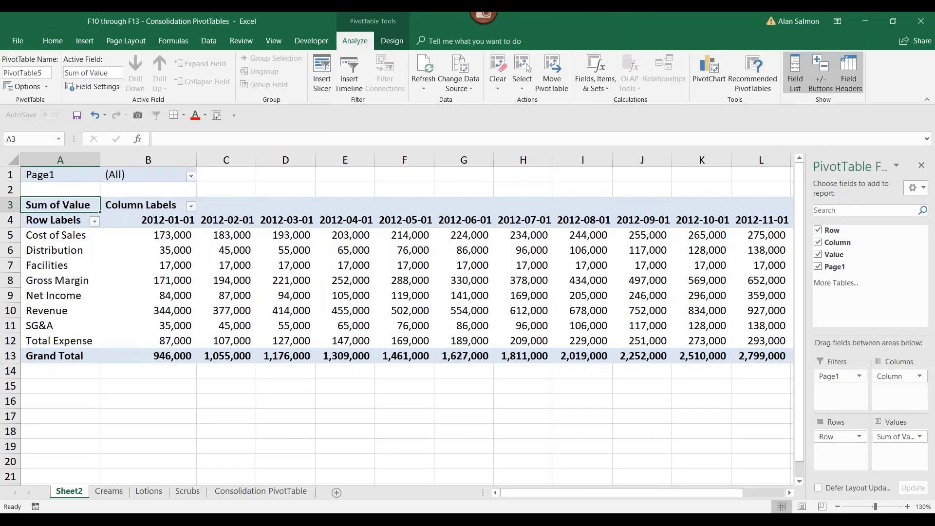
click(191, 176)
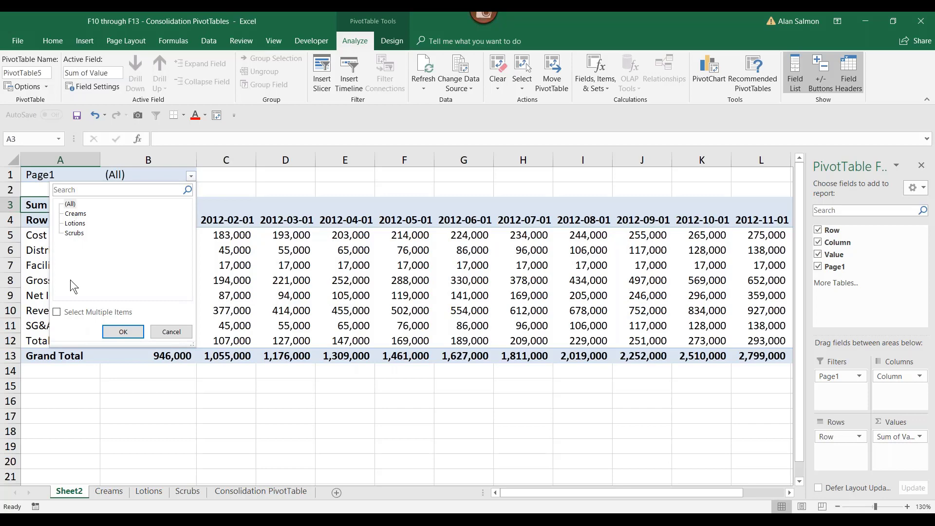
click(56, 312)
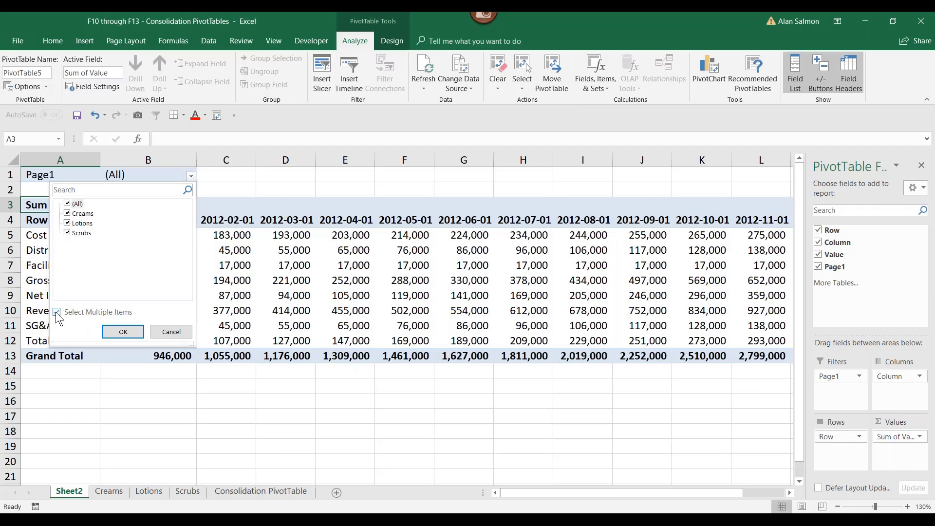
click(68, 204)
click(67, 213)
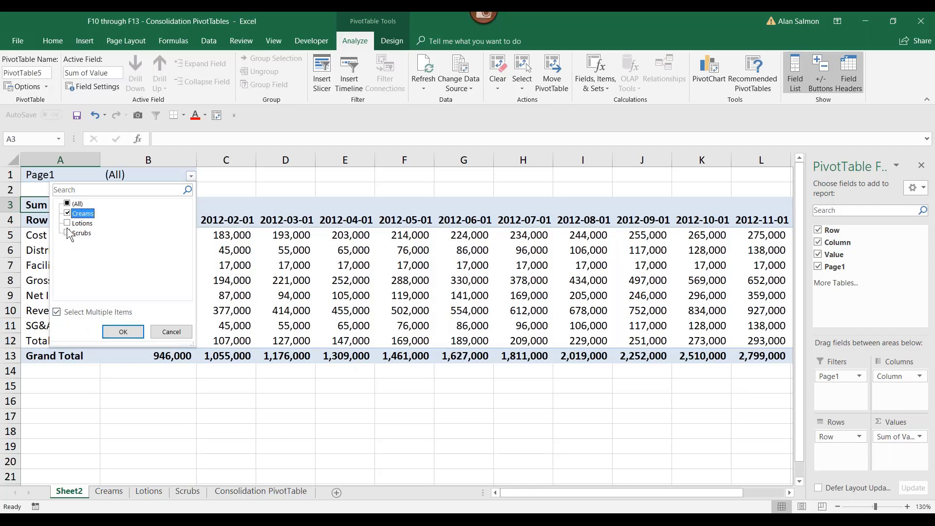
click(68, 223)
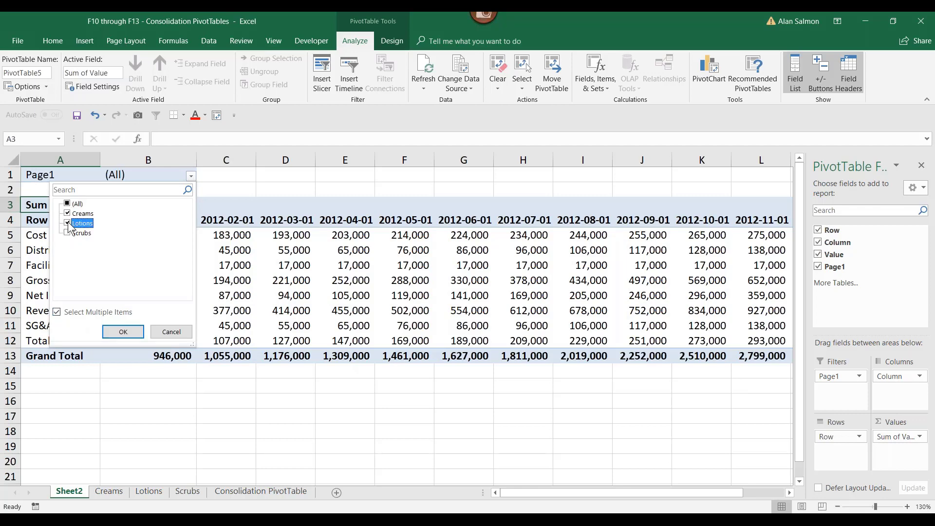
click(69, 233)
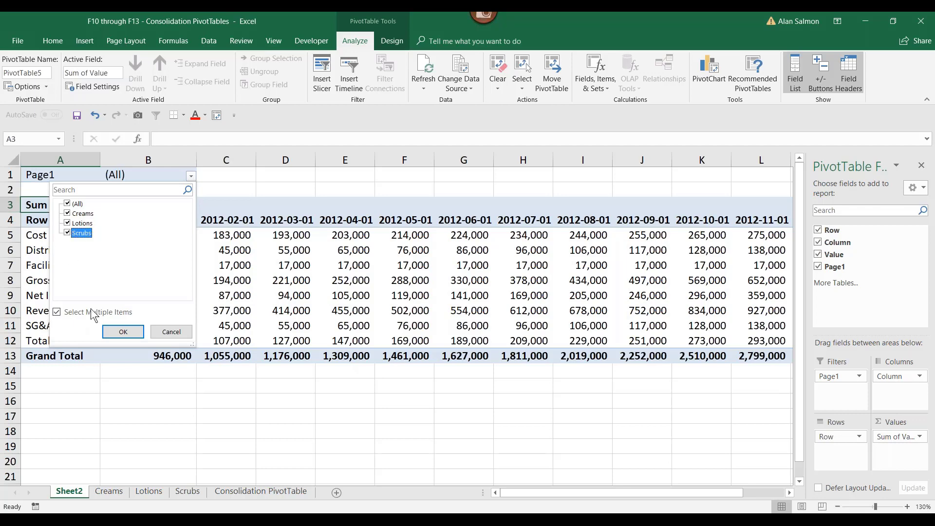
click(129, 333)
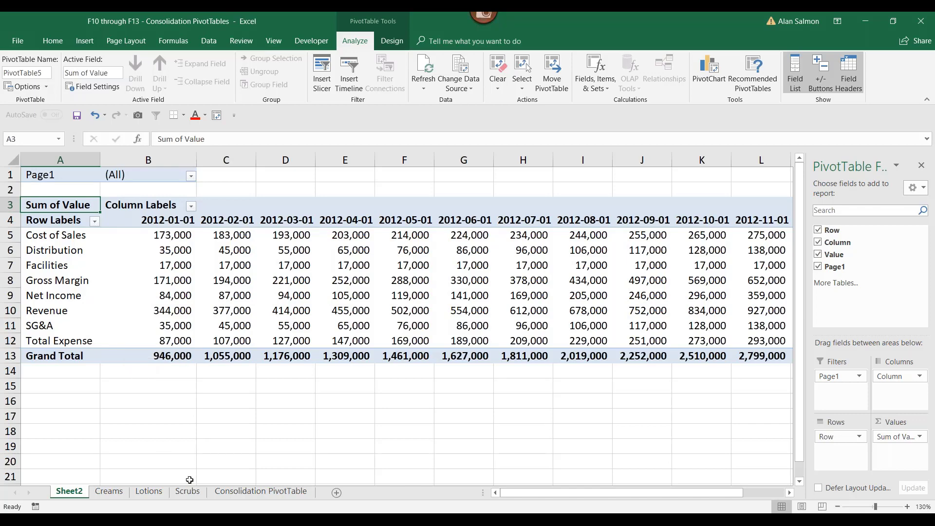
- Switch to the "F14 through F16" workbook and compare the expense rows of the Product Design and Prototyping & Modeling sheets
mouse_move(189, 521)
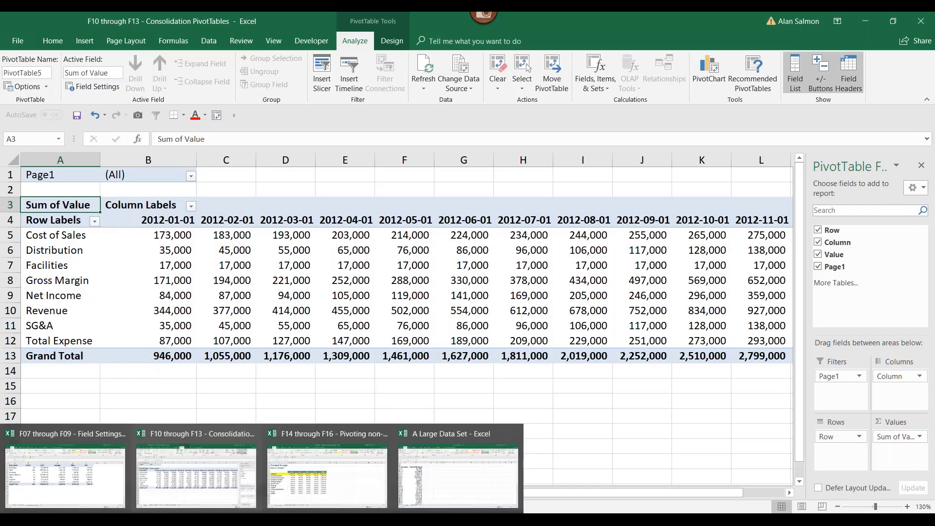
click(315, 488)
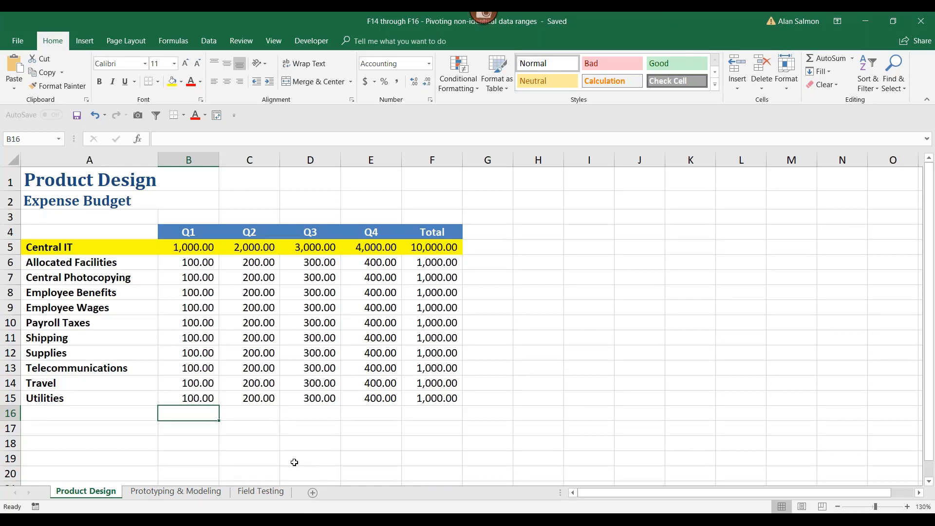
click(197, 491)
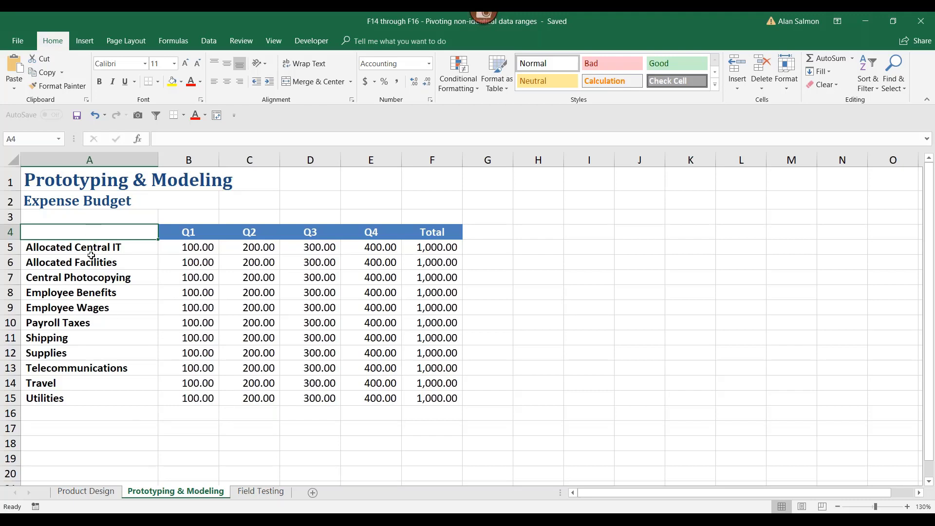
click(86, 491)
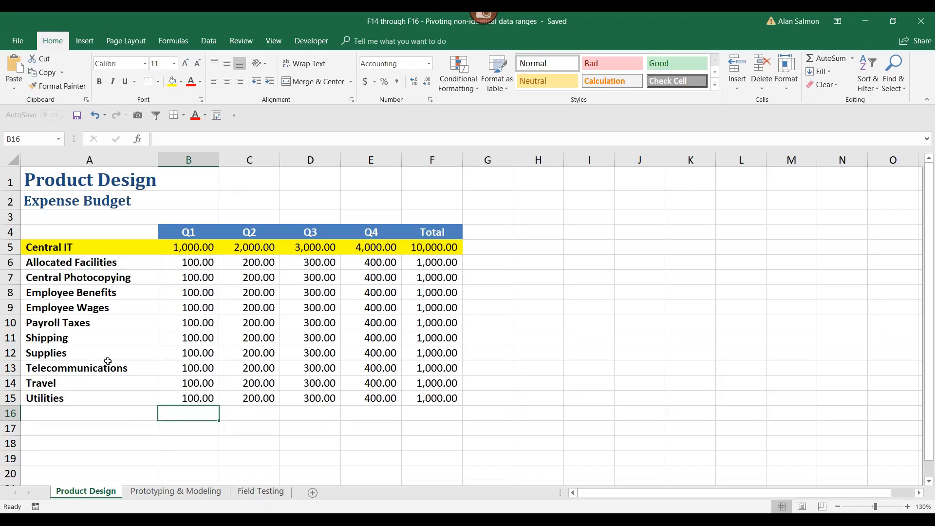
- Check the Field Testing sheet and, from Product Design, start a multiple consolidation ranges PivotTable with a single automatic page field
click(254, 493)
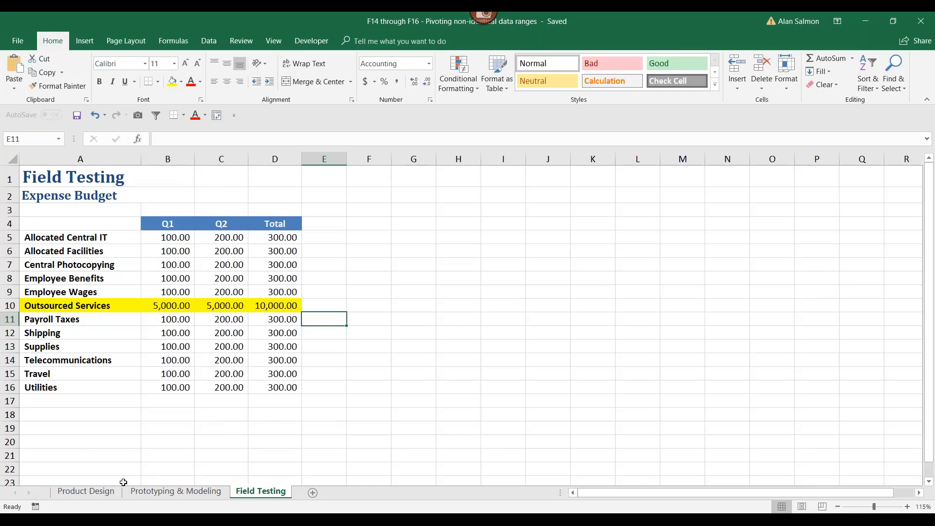
click(101, 492)
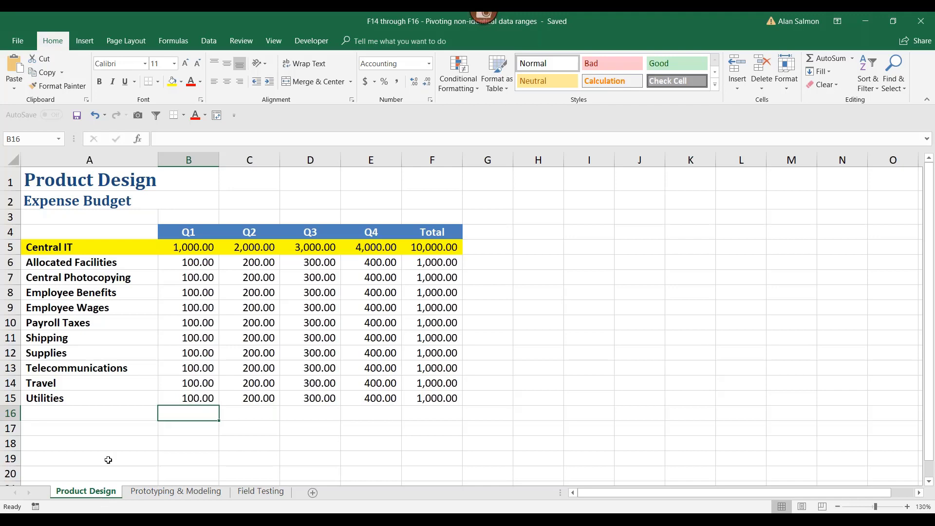
click(216, 115)
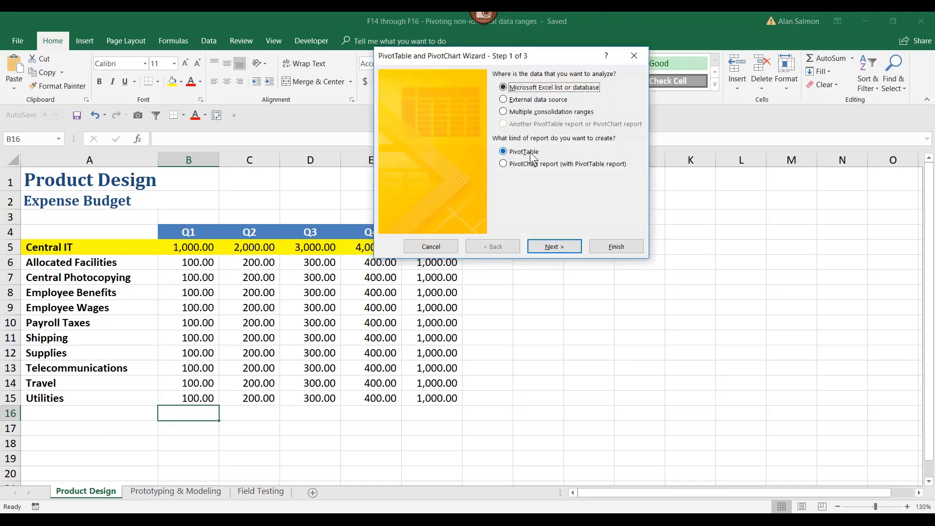
click(505, 112)
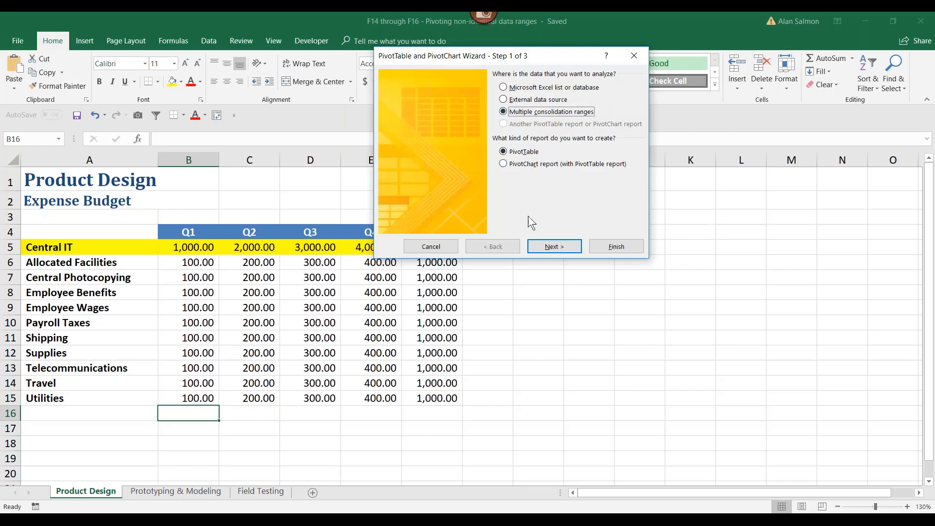
click(554, 246)
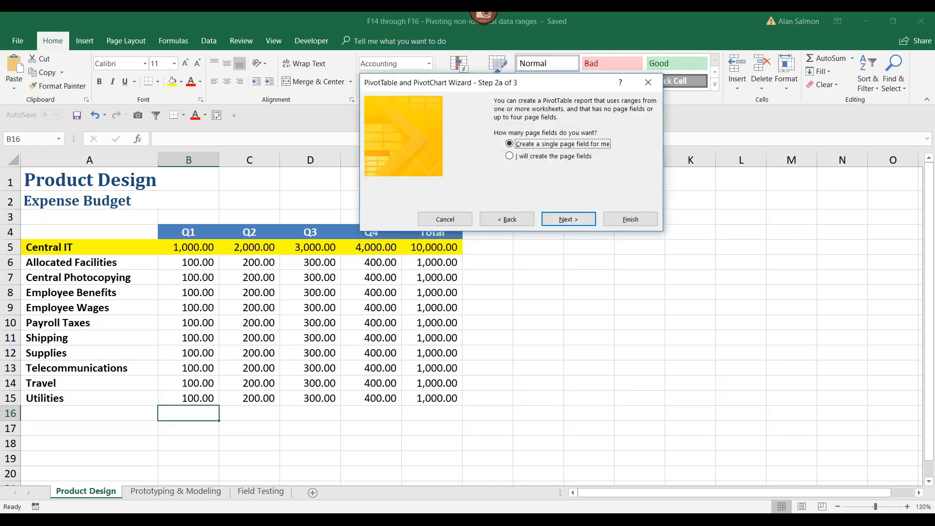
click(566, 220)
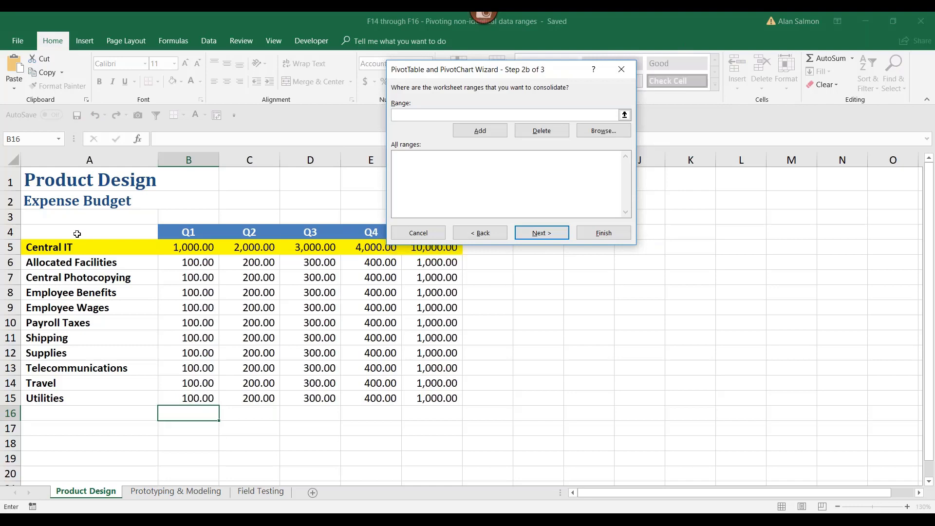
- Add the consolidation ranges A4:F15 from Product Design, A4:F15 from Prototyping & Modeling, and A4:D16 from Field Testing
drag(77, 234, 407, 401)
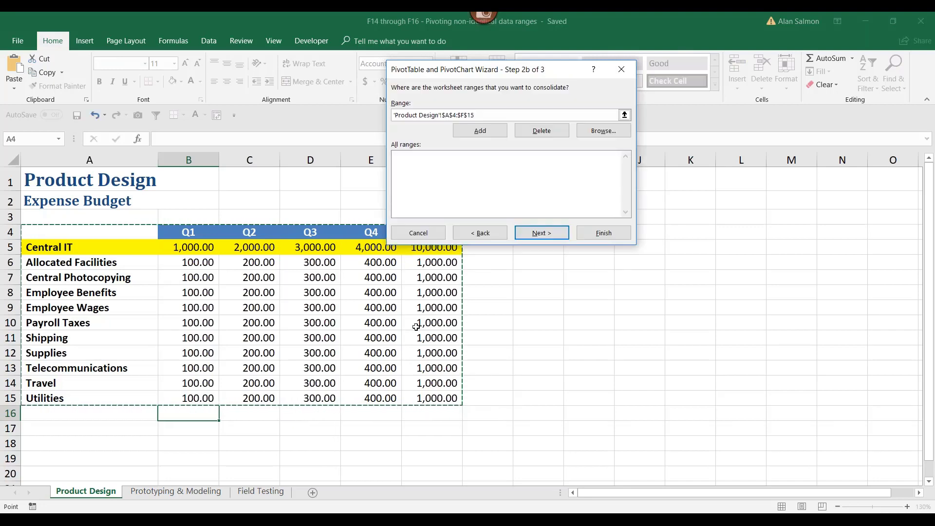
click(479, 131)
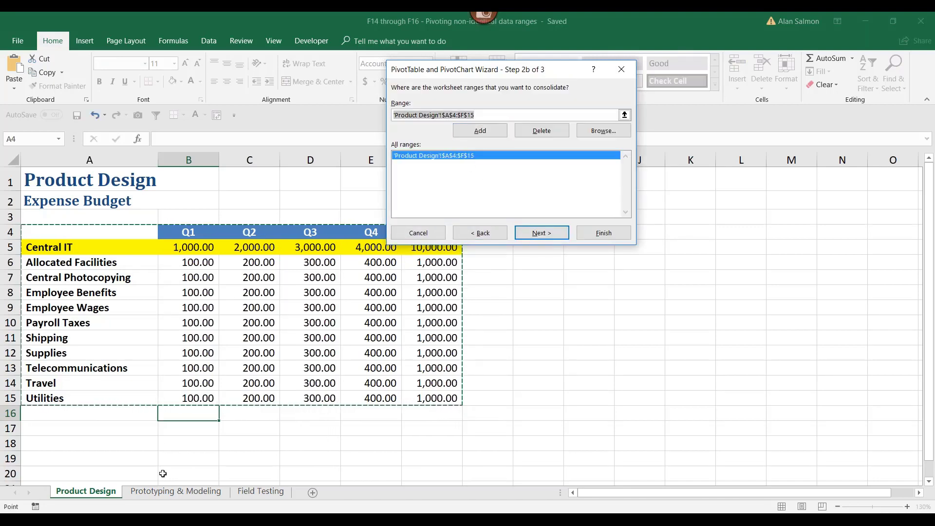
click(176, 491)
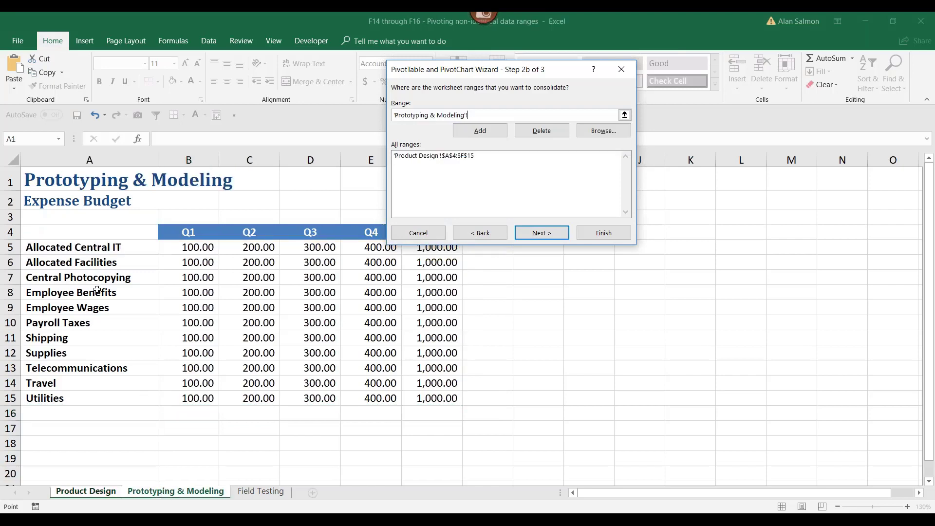
drag(59, 232, 452, 398)
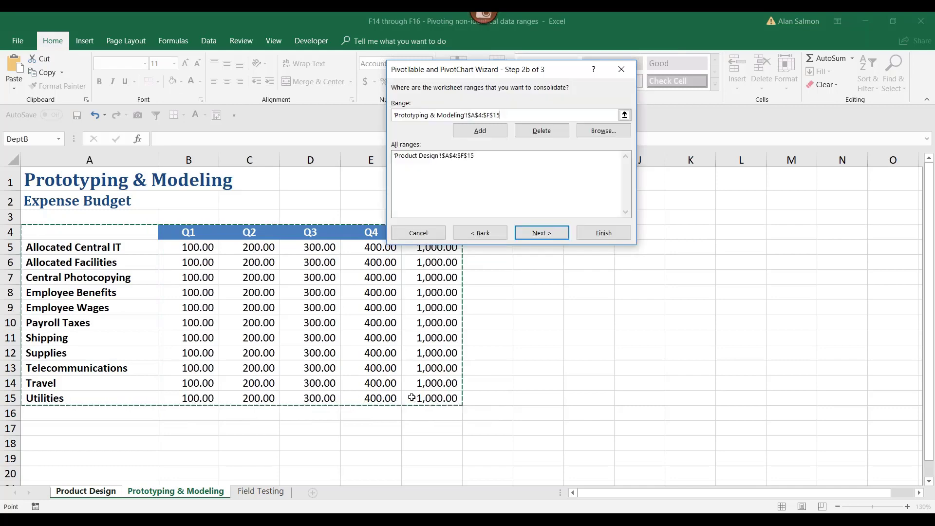
click(462, 130)
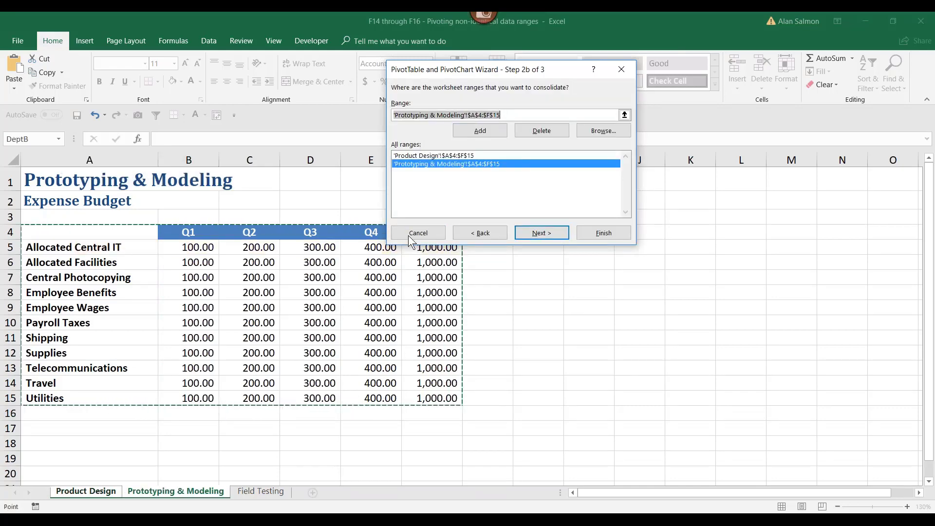
click(255, 490)
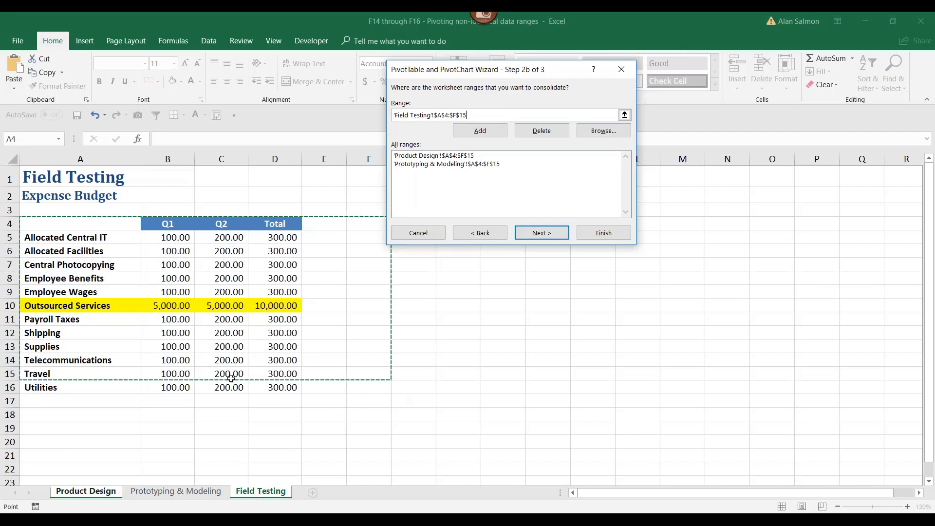
drag(83, 222, 265, 384)
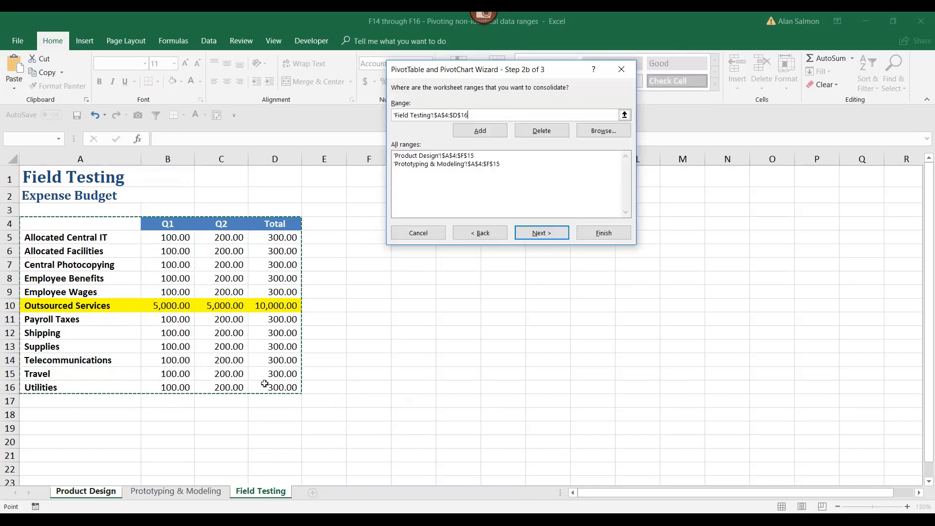
click(480, 131)
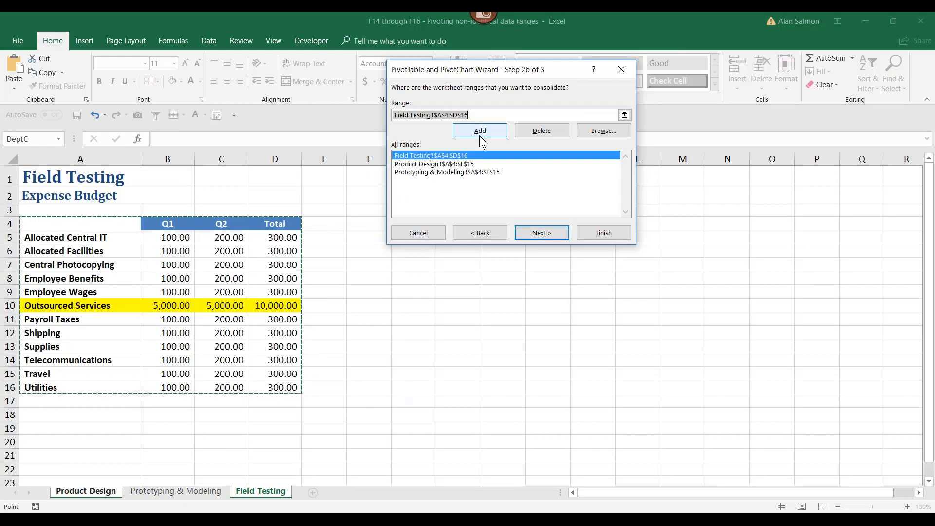
- Finish the wizard by placing the expense budget PivotTable on a new worksheet, and close the field list
click(531, 233)
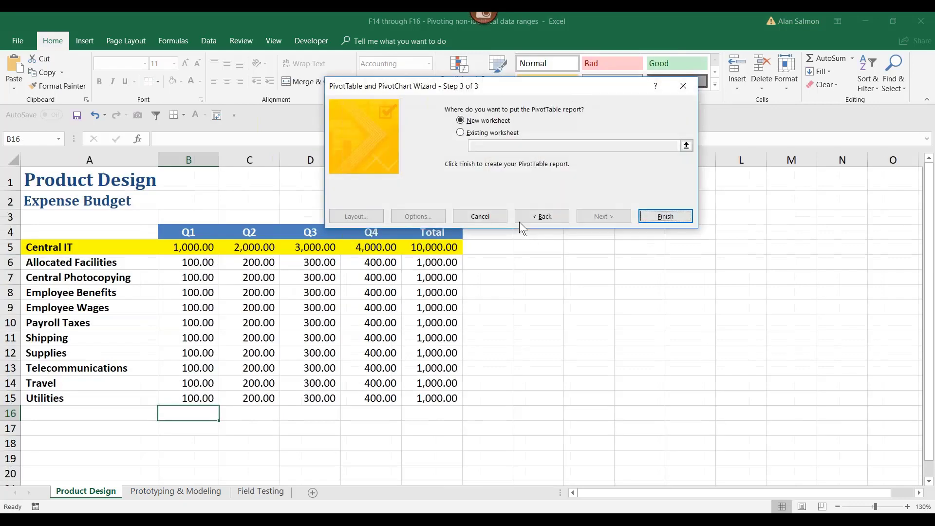
click(659, 215)
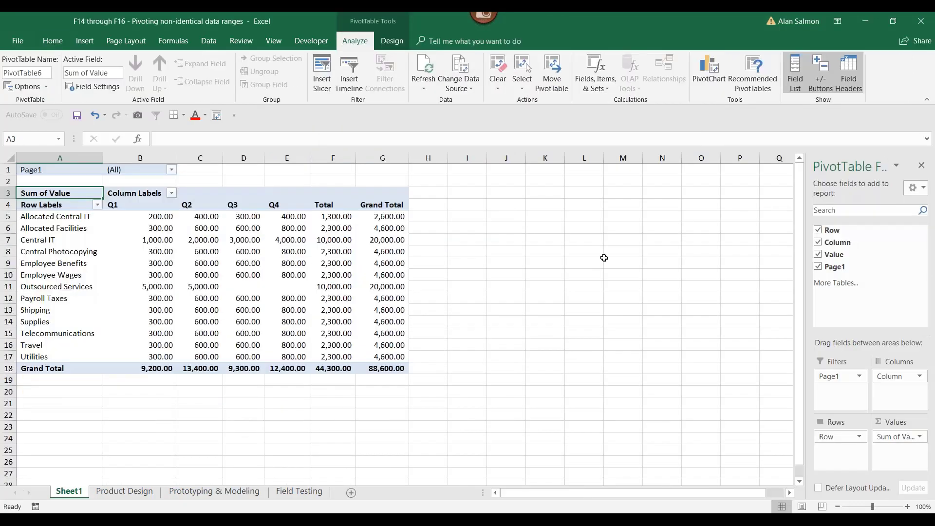
click(921, 165)
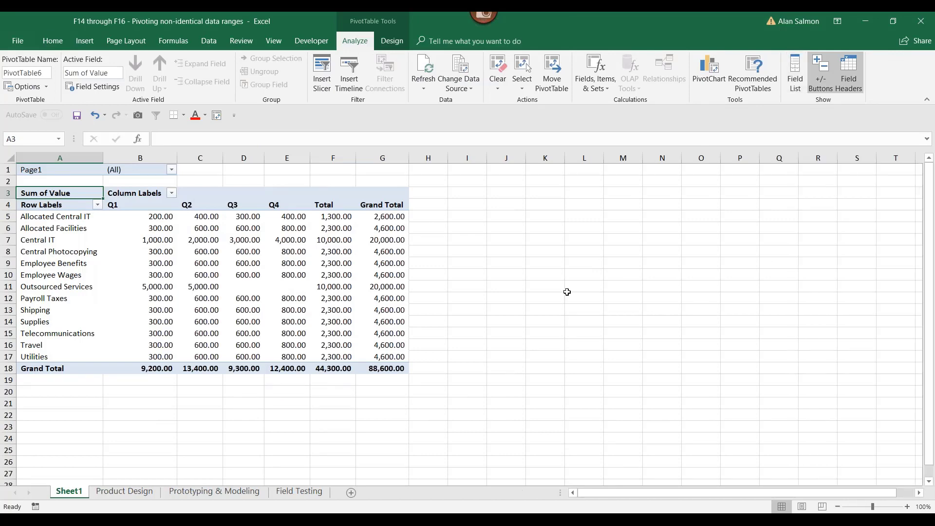
ctrl+scroll(565, 299, up, 2)
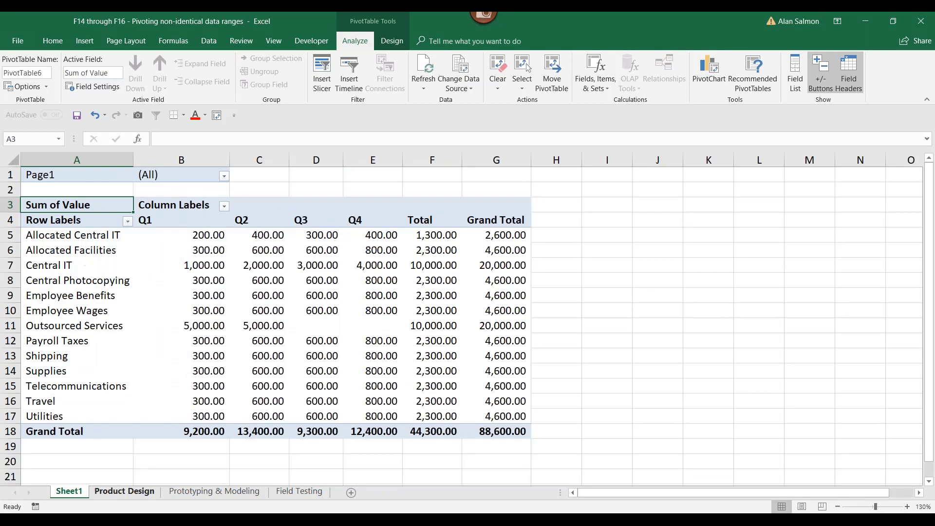
- Compare the PivotTable's Central IT, Allocated Central IT and Outsourced Services rows with the departmental source sheets
click(110, 492)
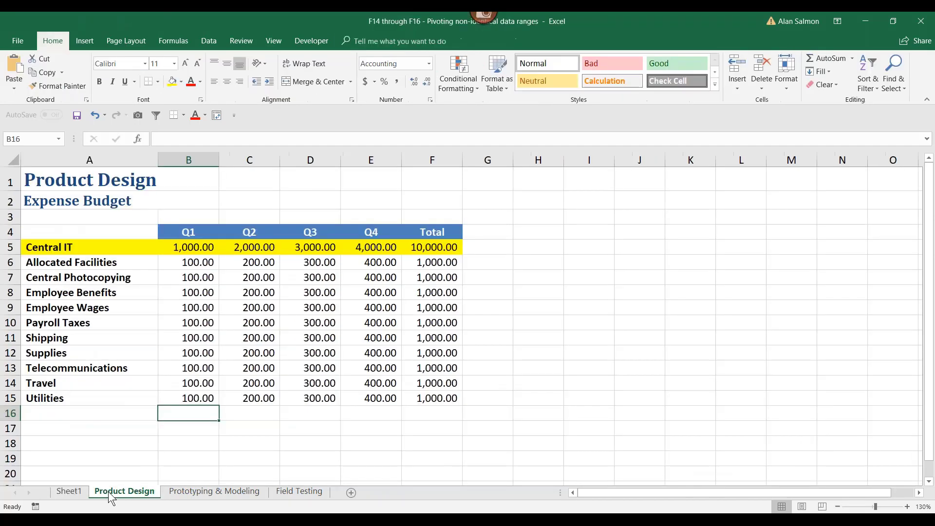
click(75, 492)
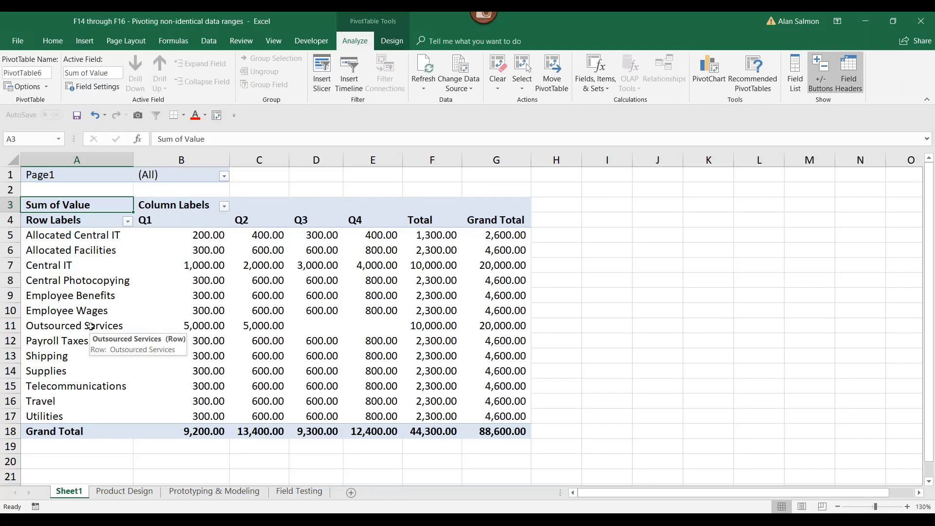
click(283, 492)
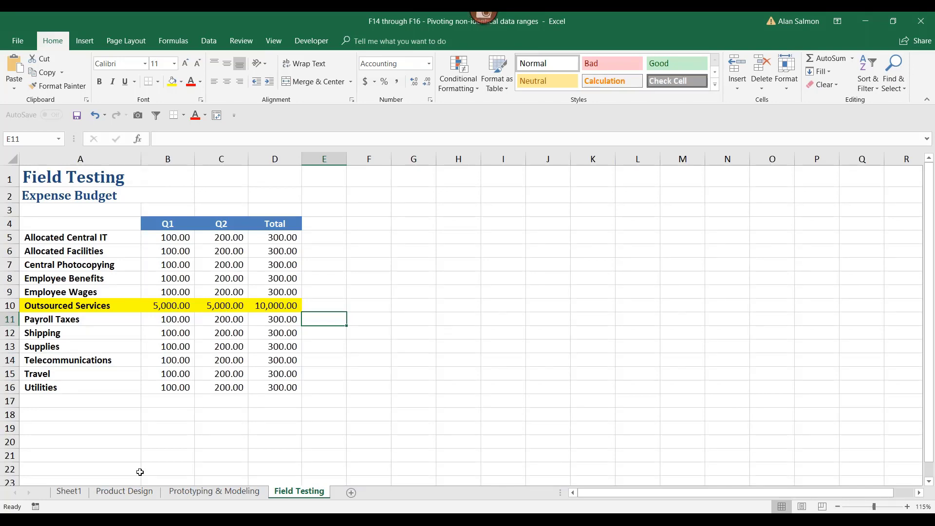
click(65, 489)
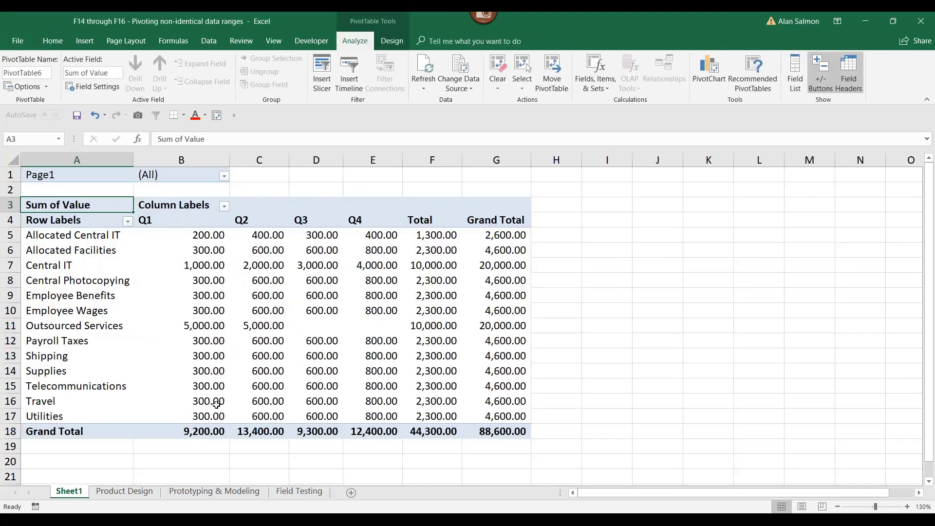
mouse_move(325, 325)
mouse_move(379, 324)
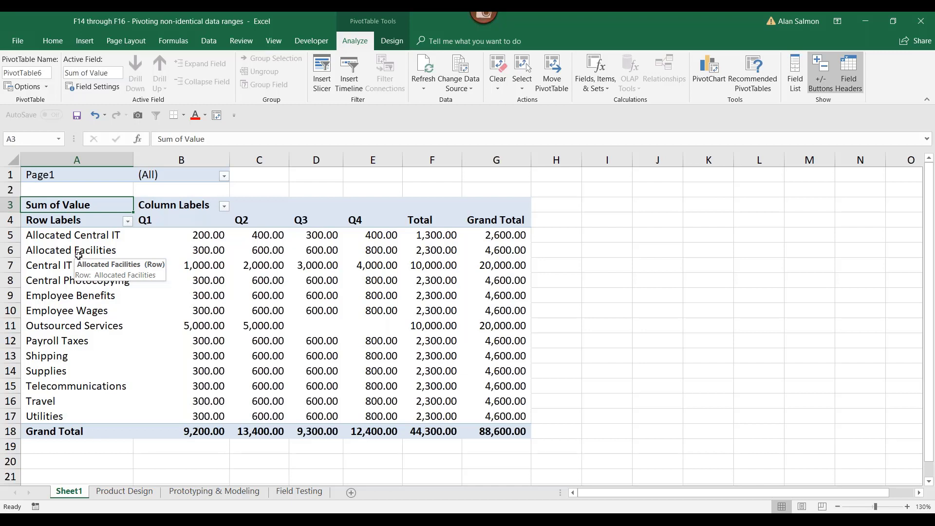
click(195, 492)
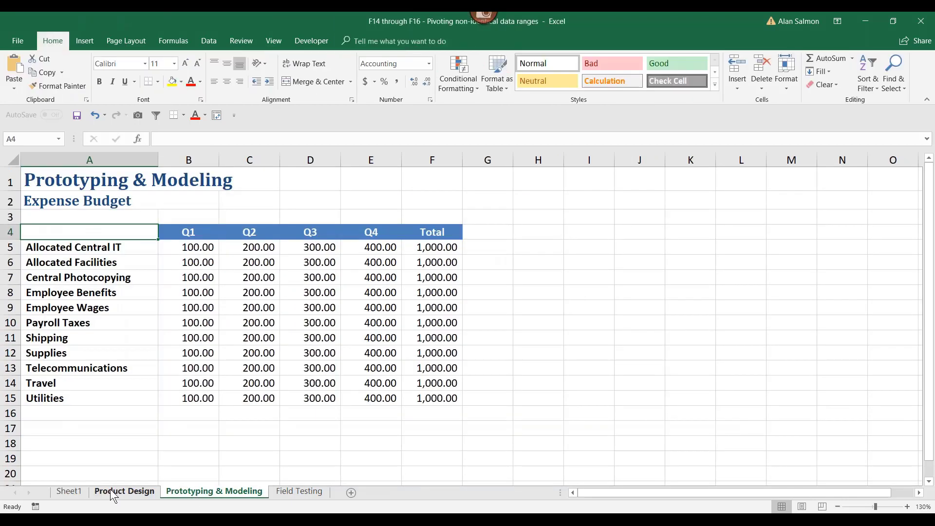
click(79, 492)
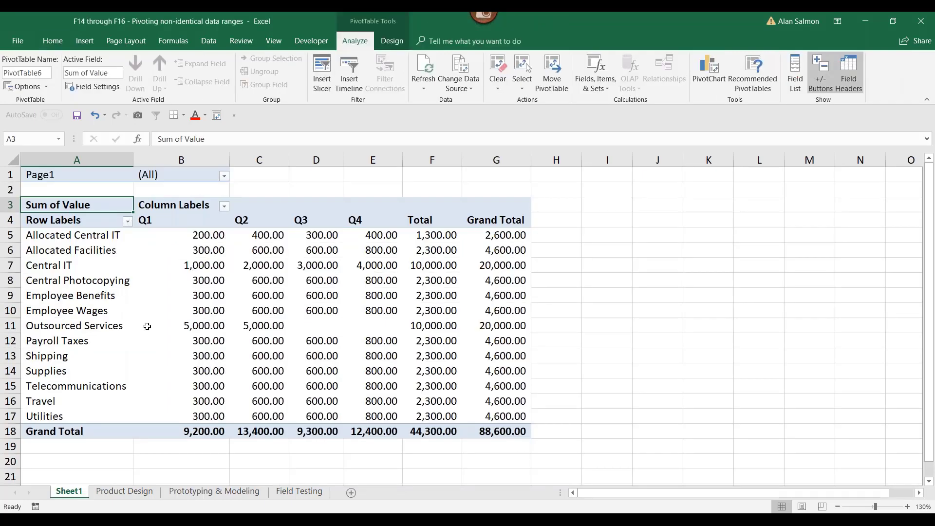
- Try the Compact and Outline report layouts on the expense PivotTable, and set it to Tabular Form
click(161, 285)
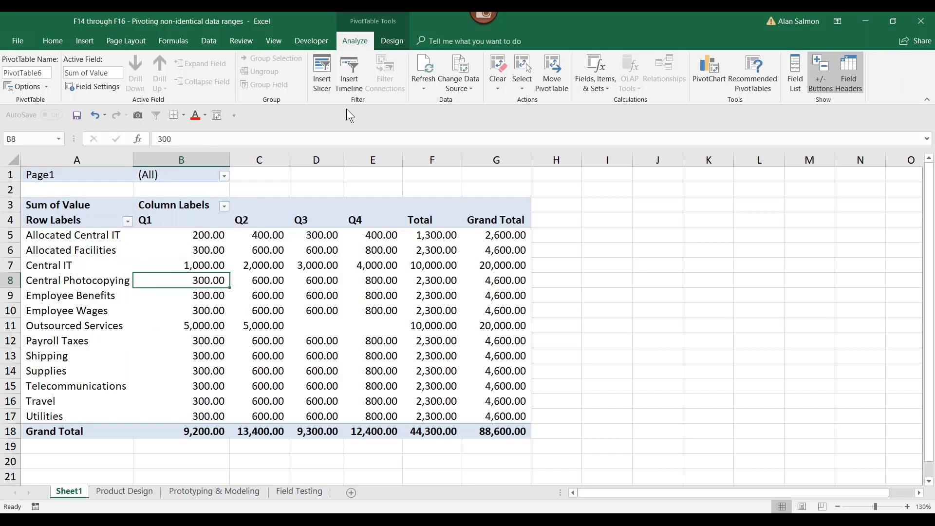
click(390, 42)
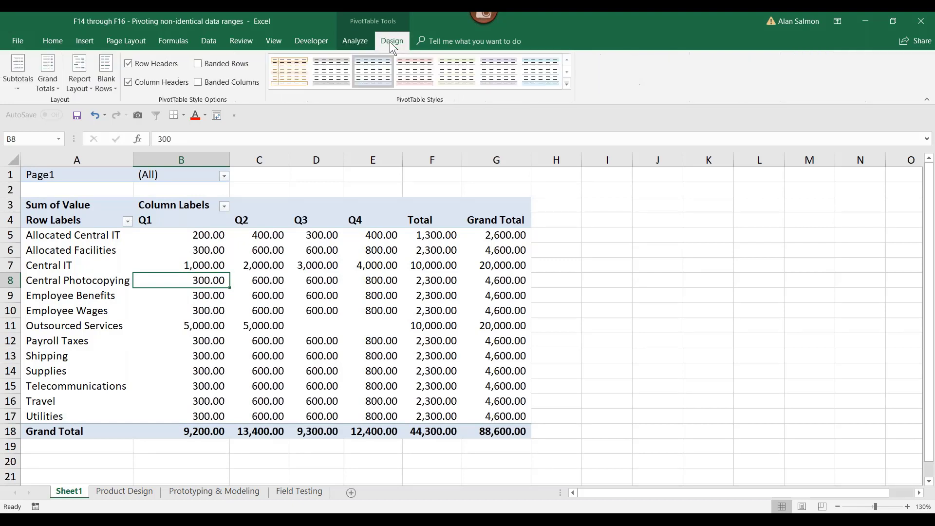
click(91, 88)
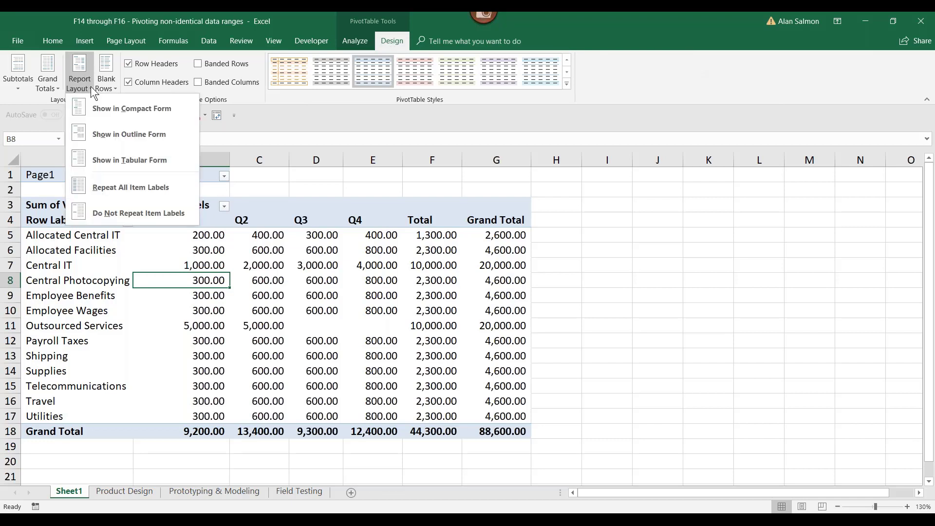
click(114, 109)
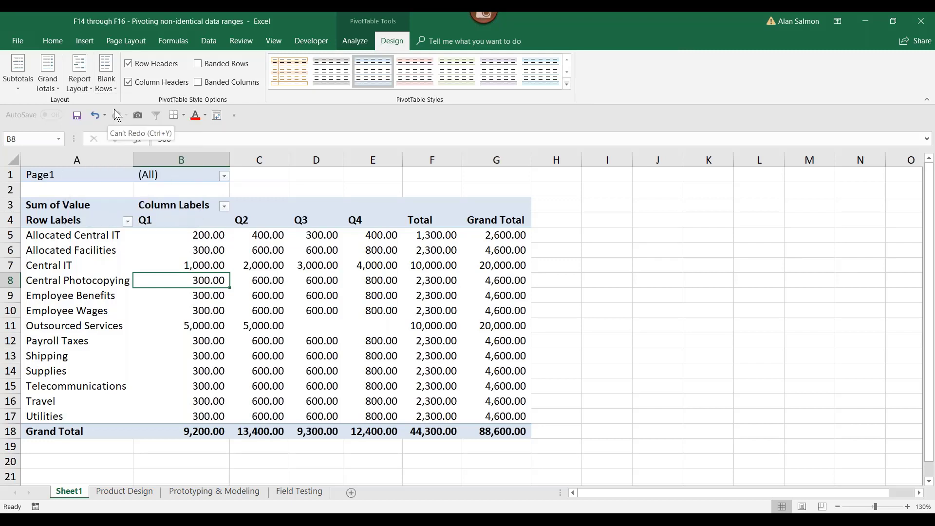
click(91, 87)
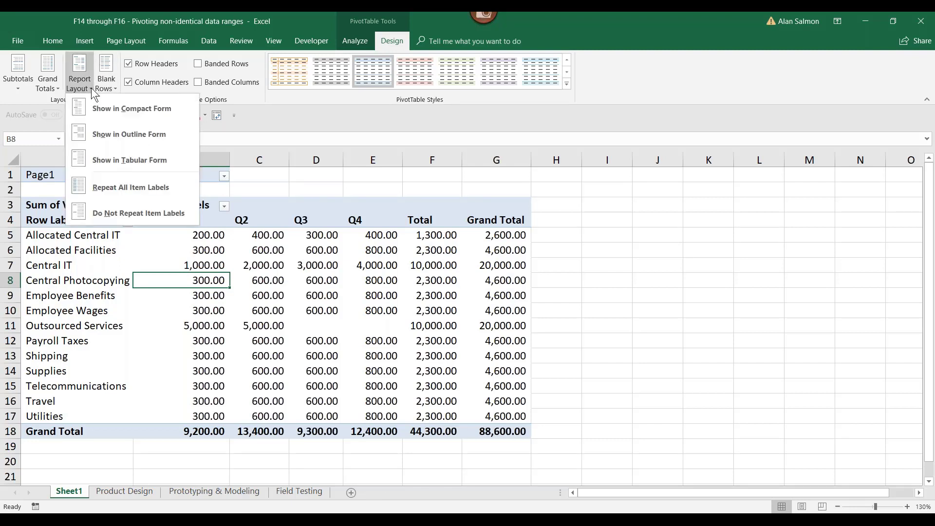
click(122, 132)
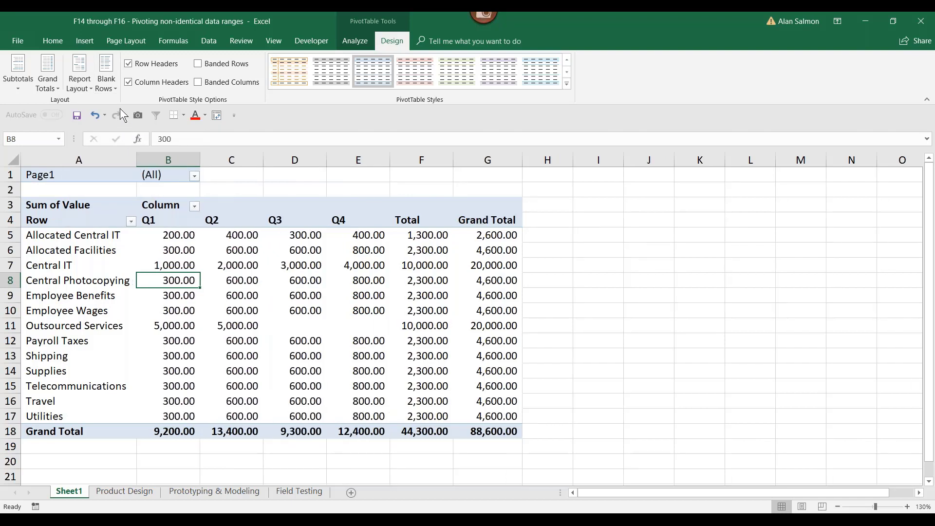
click(89, 89)
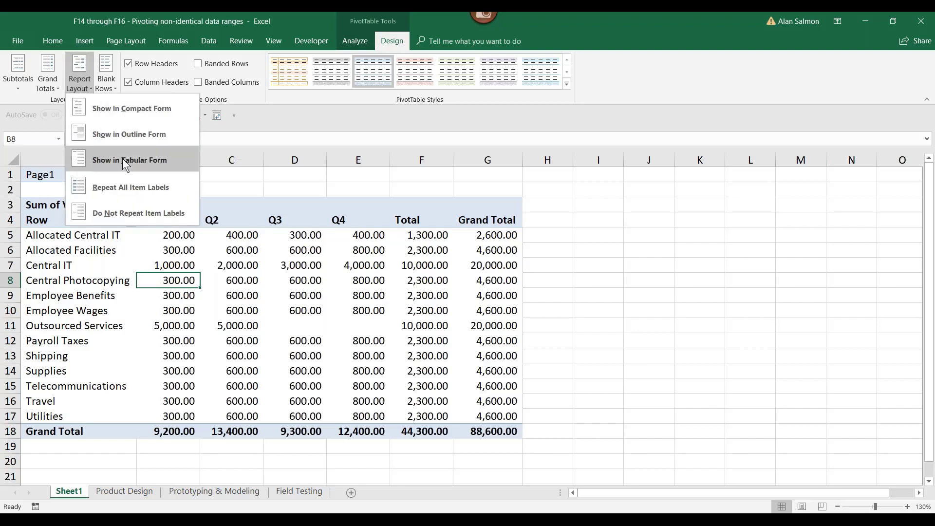
click(123, 160)
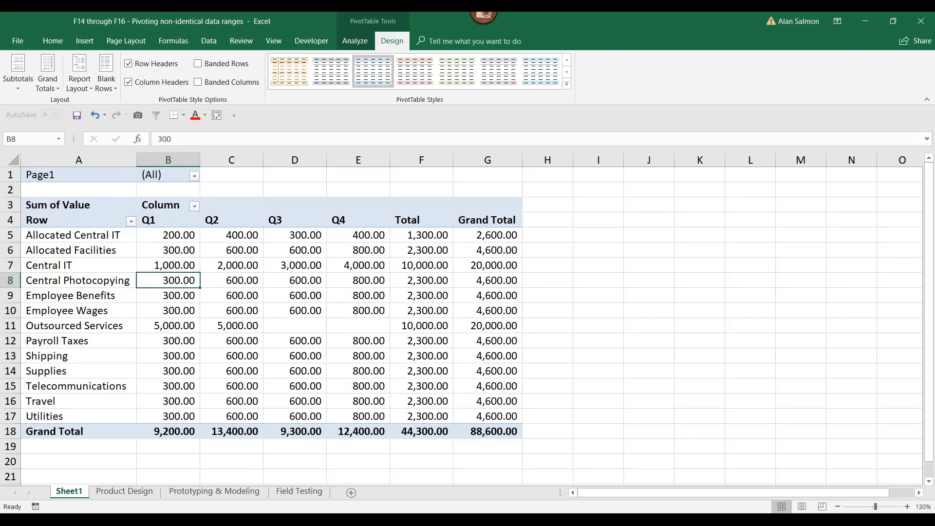
- Group the Allocated Central IT and Central IT row items in the expense PivotTable
click(68, 235)
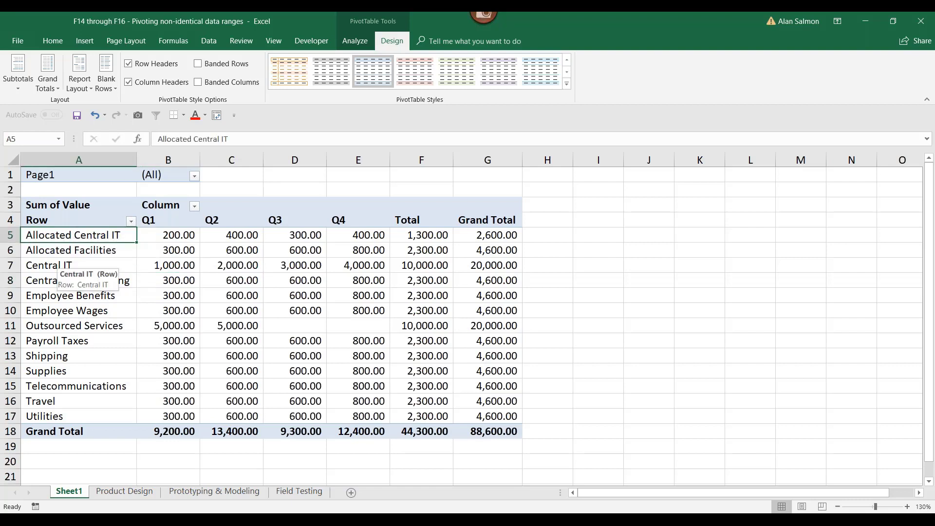
ctrl+click(56, 266)
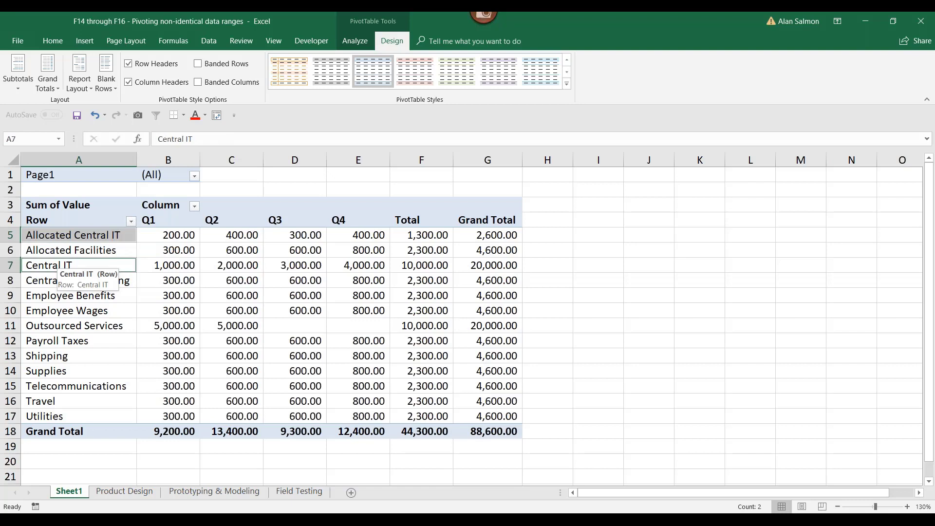
right_click(90, 268)
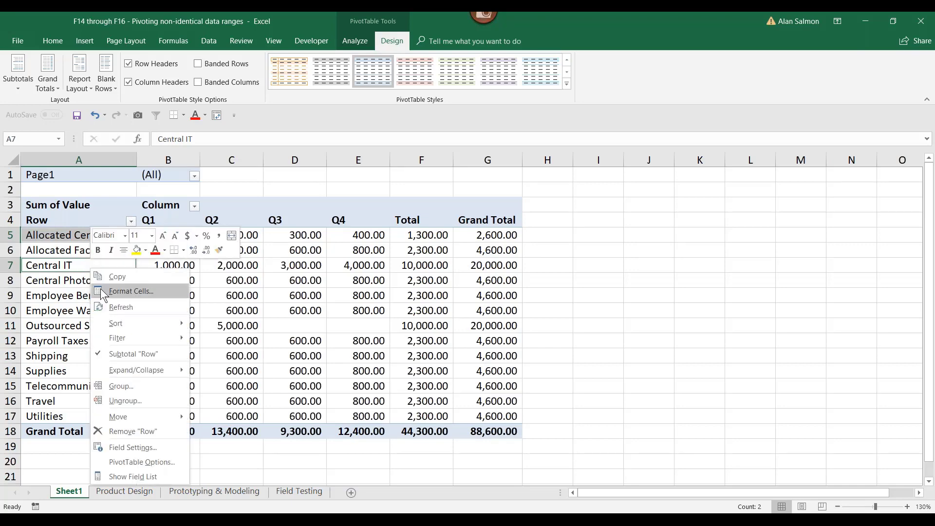
click(121, 386)
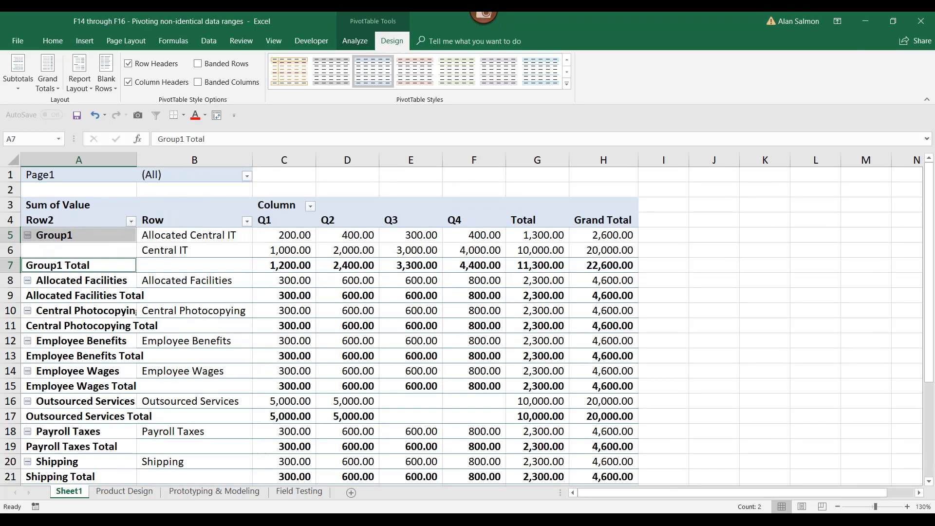
- Group the Allocated Facilities and Outsourced Services items in the PivotTable's outer row field
click(64, 282)
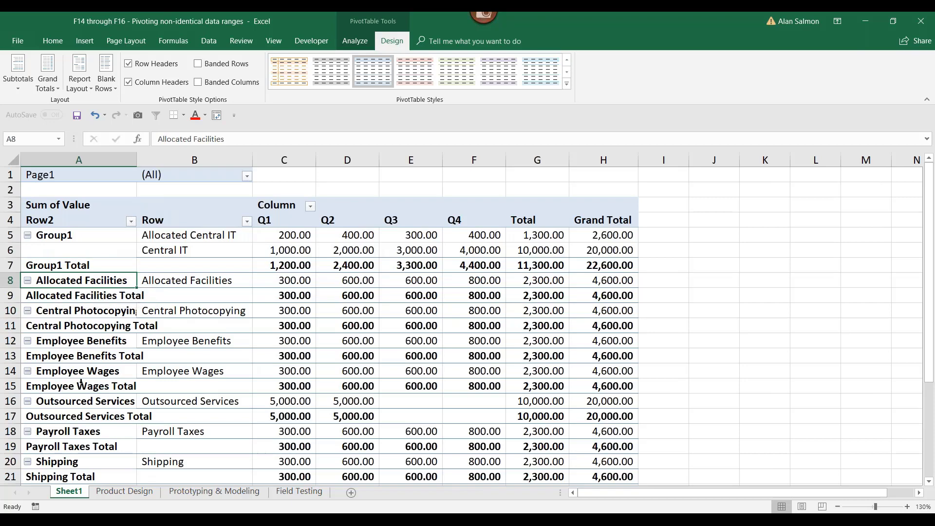
ctrl+click(85, 402)
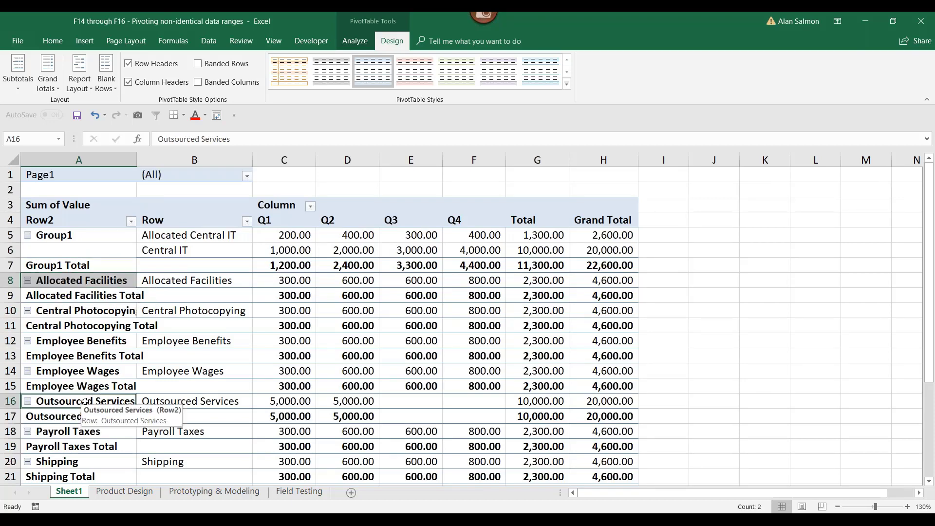
right_click(86, 402)
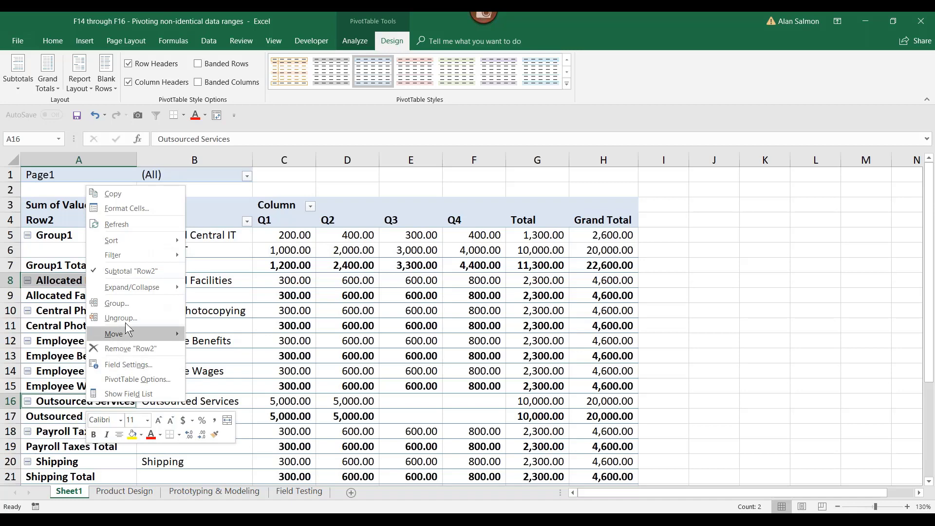
key(Escape)
key(alt+shift+Right)
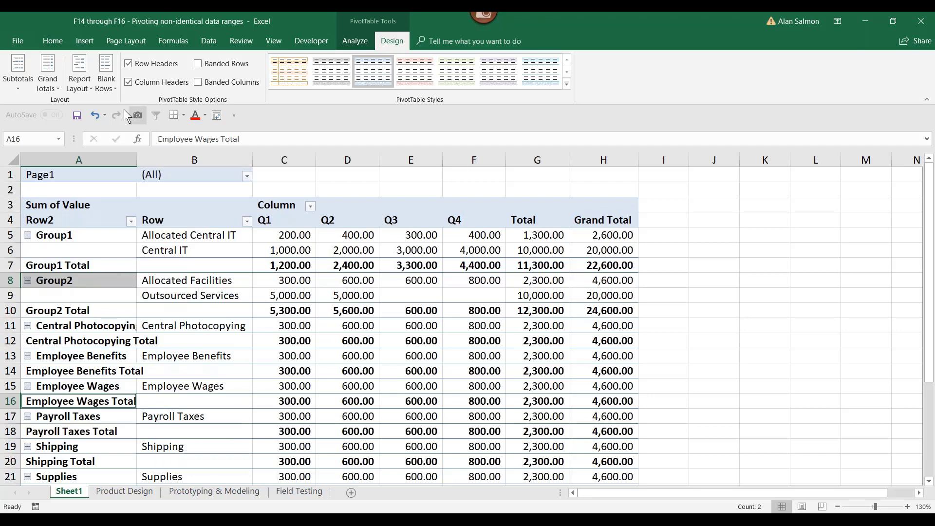
- Apply the Tabular Form report layout again and rename Group1 as Central IT
click(92, 87)
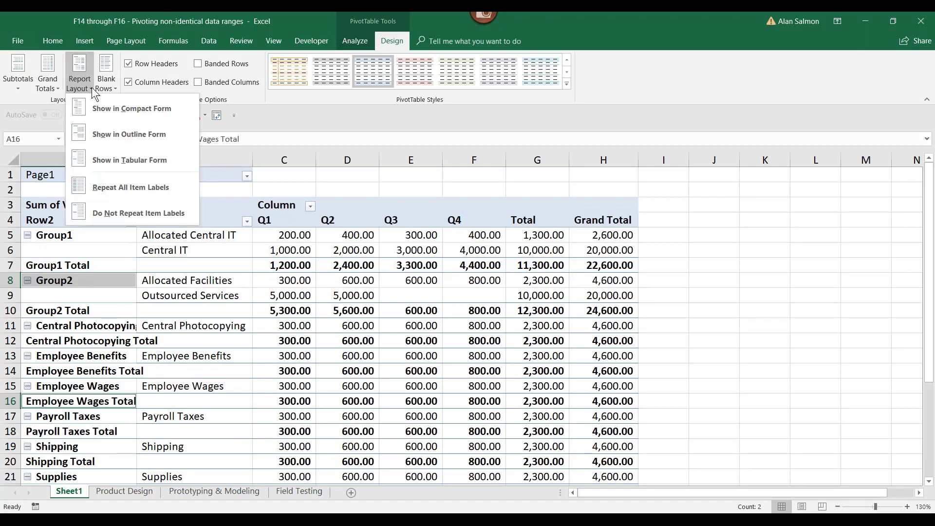
click(118, 156)
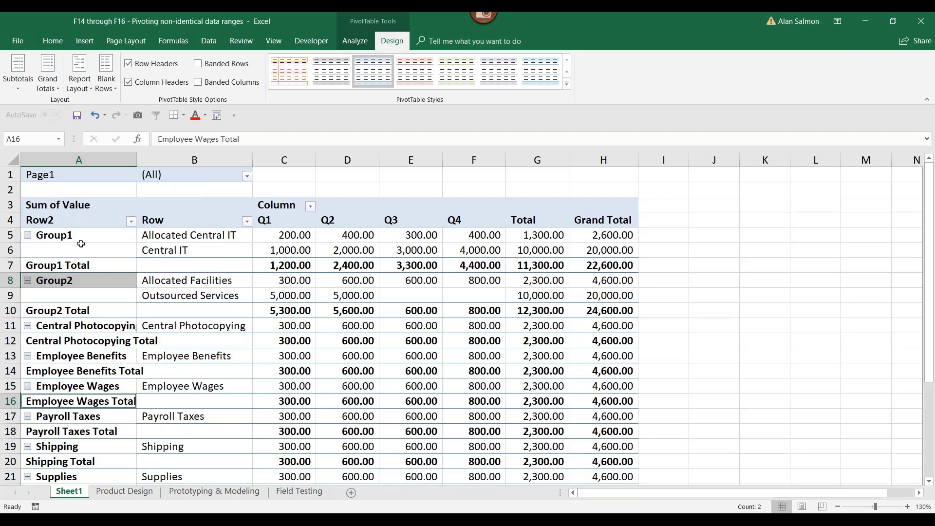
click(65, 237)
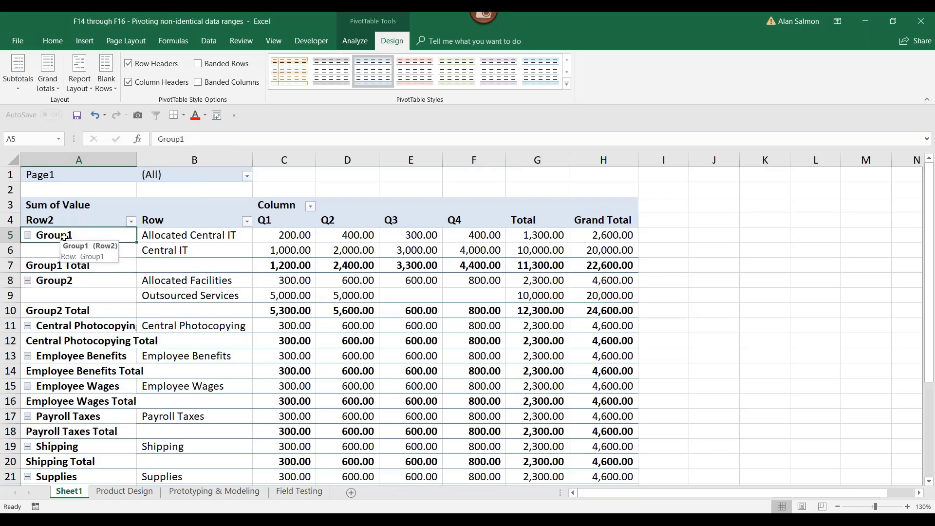
text(Ce)
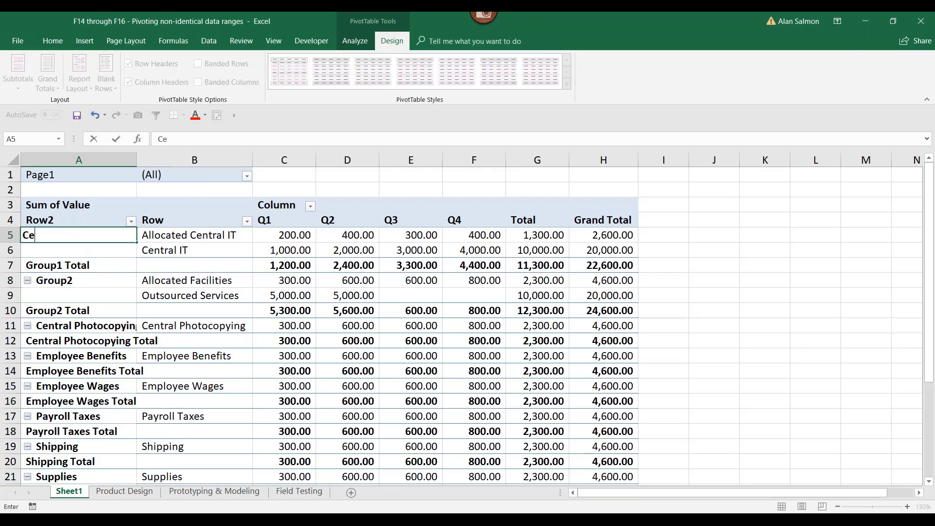
text(ntral IT)
- Relabel the subtotal row beneath the Central IT group as Allocated Facilities
click(57, 267)
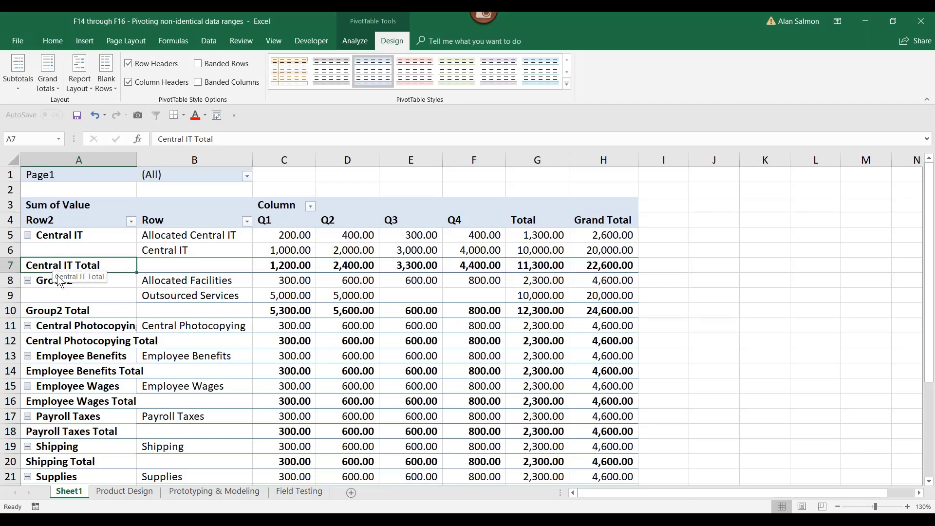
text(Allo)
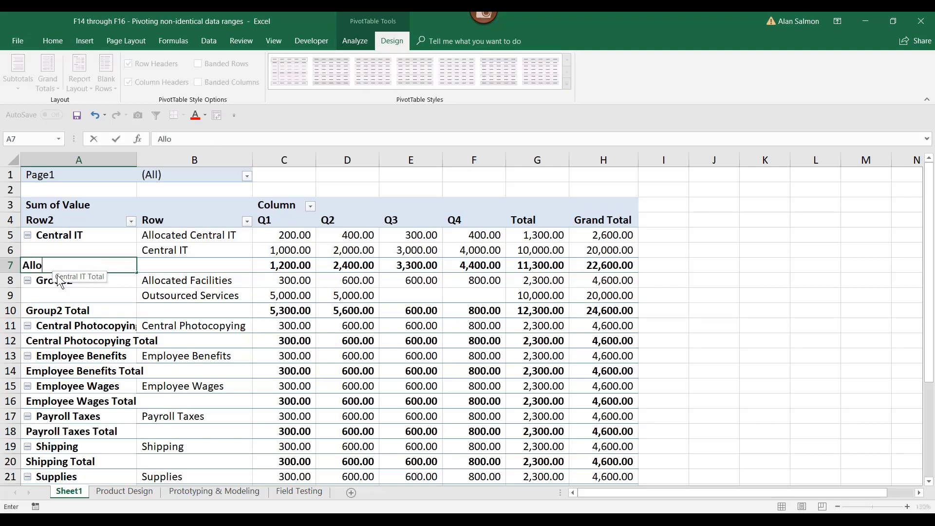
text(cated Facil)
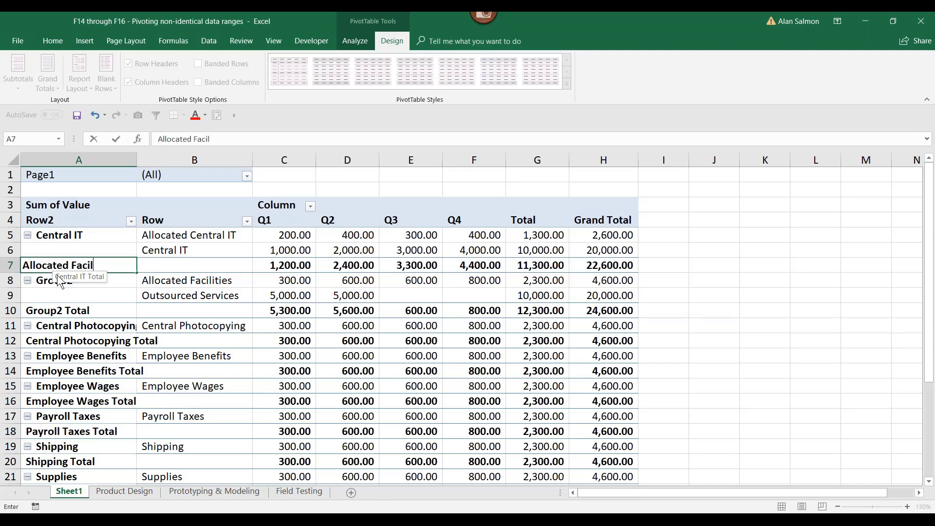
text(ities)
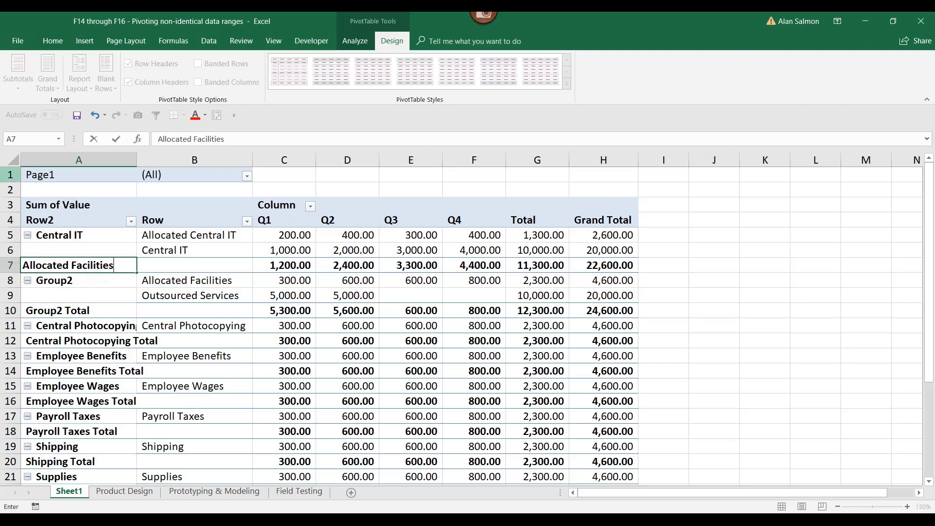
- Remove the original Row field from the PivotTable, keeping only the grouped Row2 field
click(203, 236)
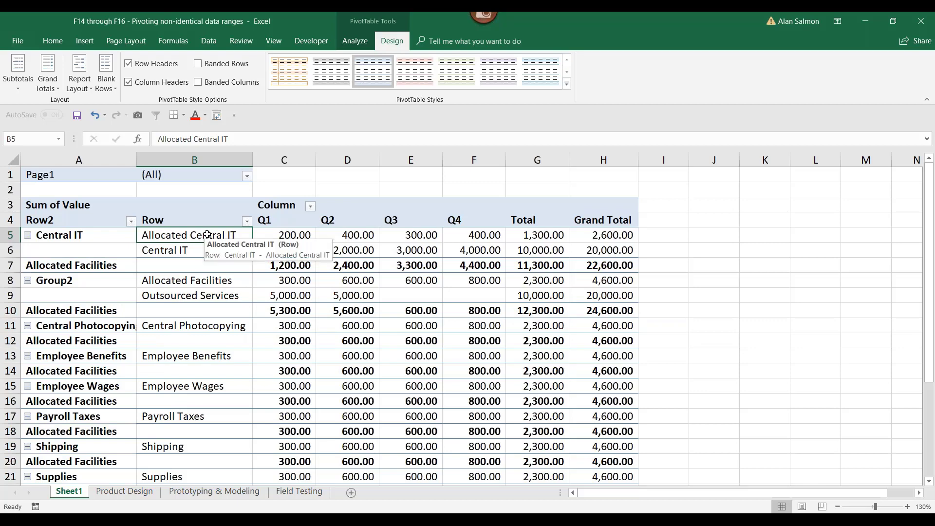
right_click(207, 234)
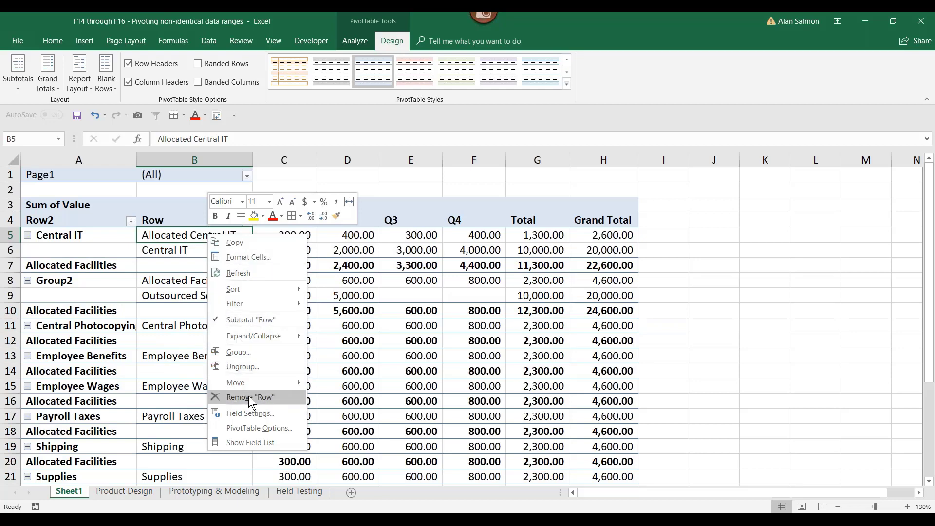
key(Escape)
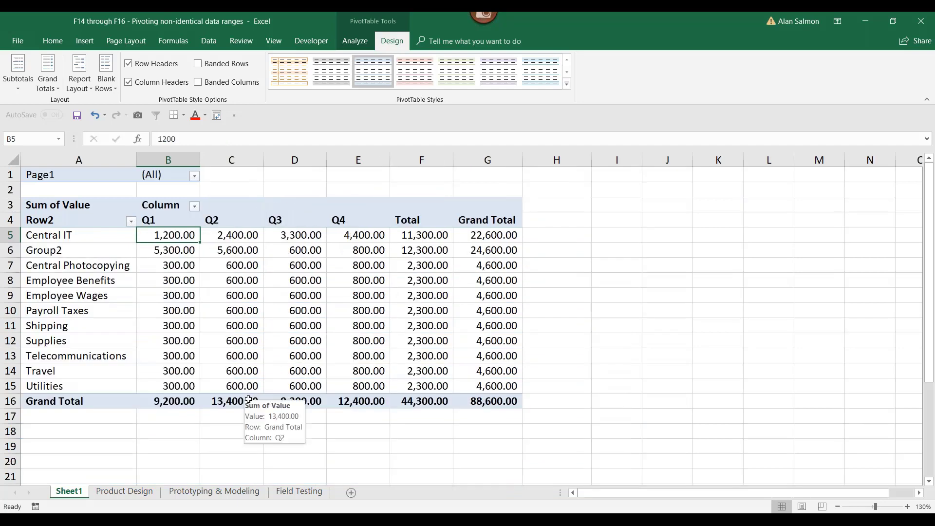
- Rename Group2 as Allocated Facilities, checking the row labels on the Prototyping & Modeling and Product Design sheets
click(52, 250)
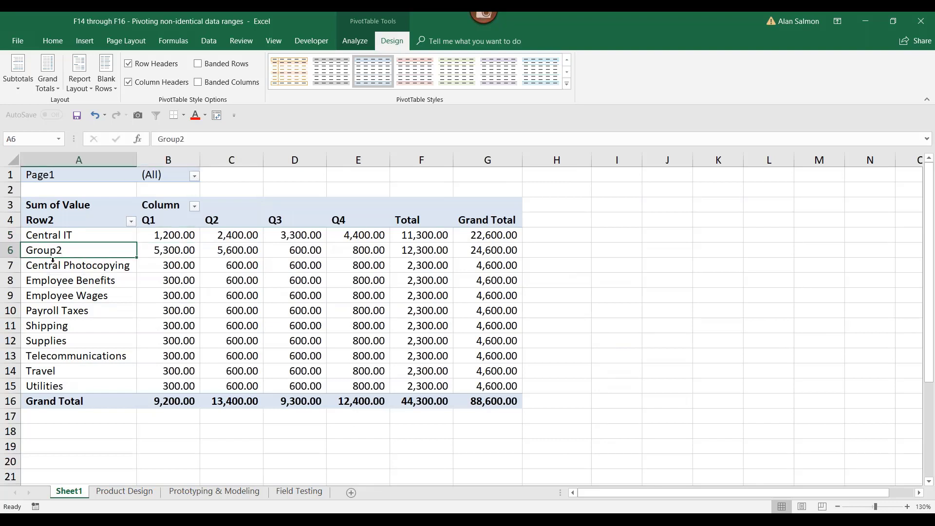
text(All)
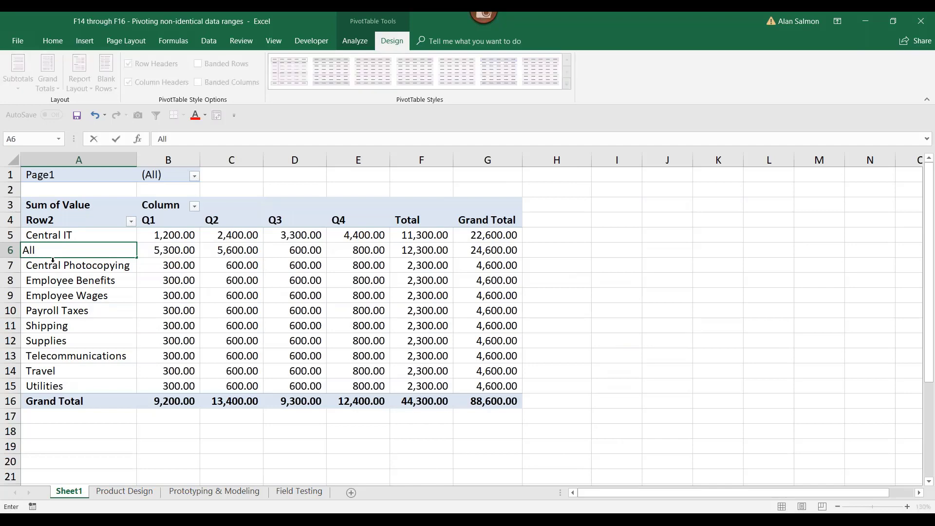
click(186, 492)
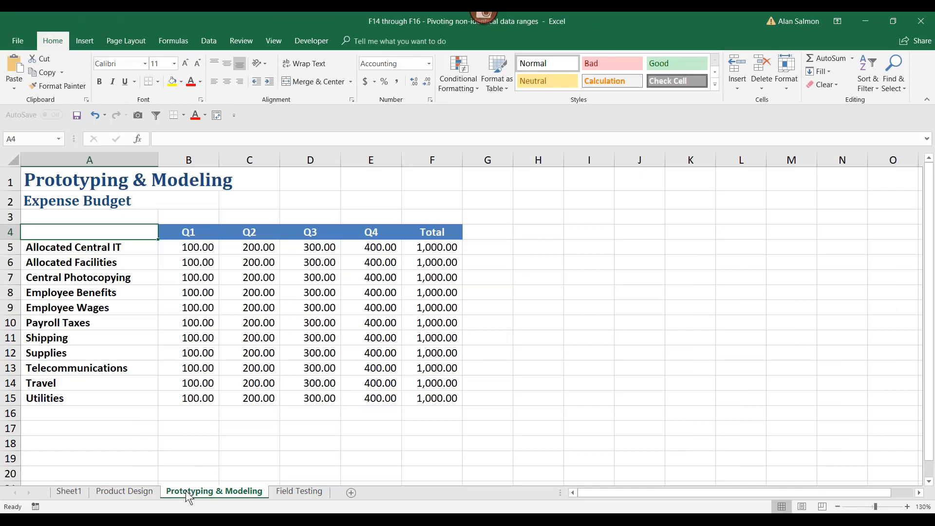
click(135, 490)
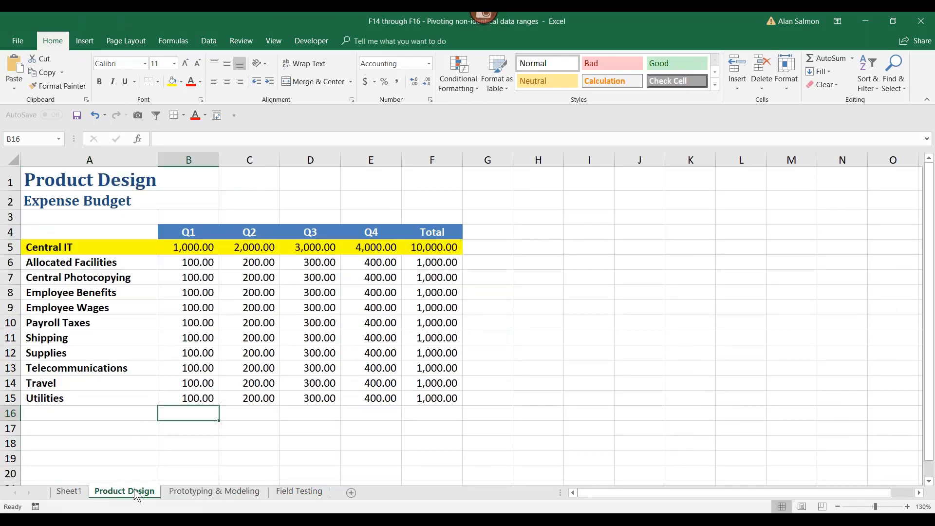
click(87, 489)
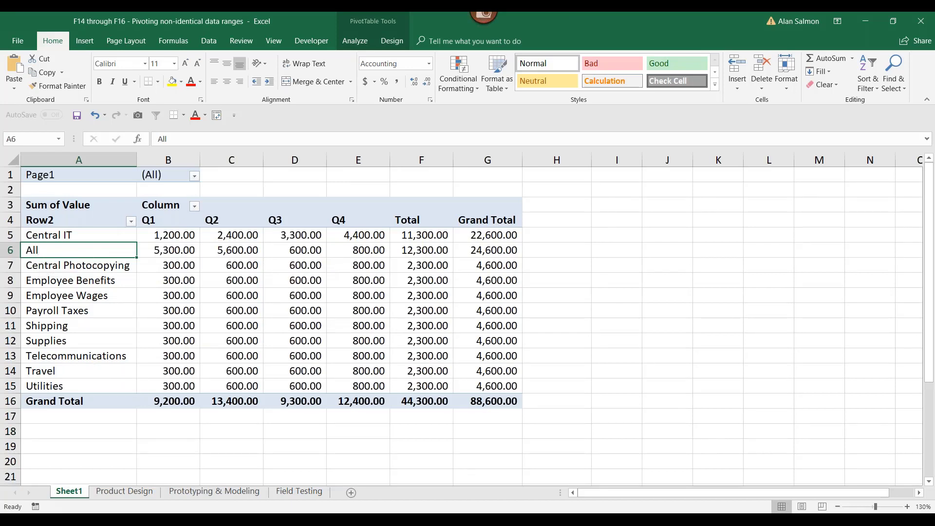
key(F2)
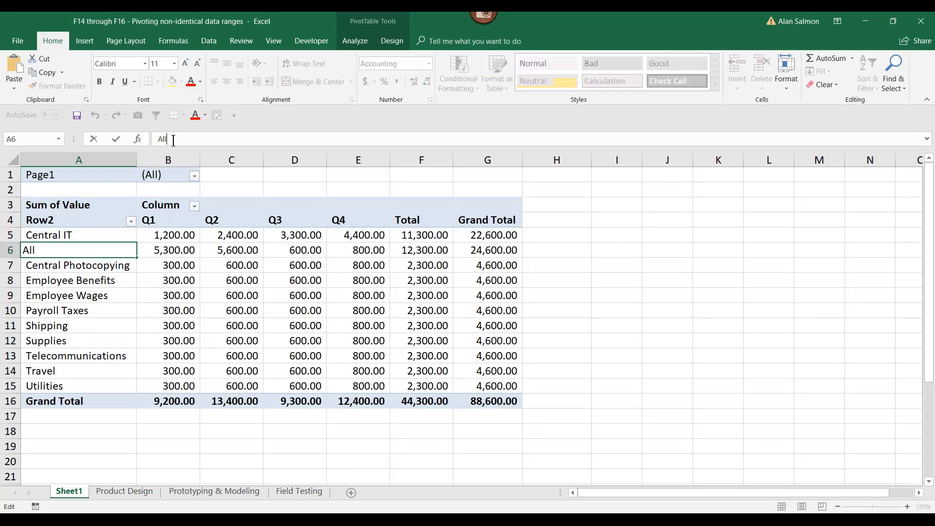
text(ocated Facil)
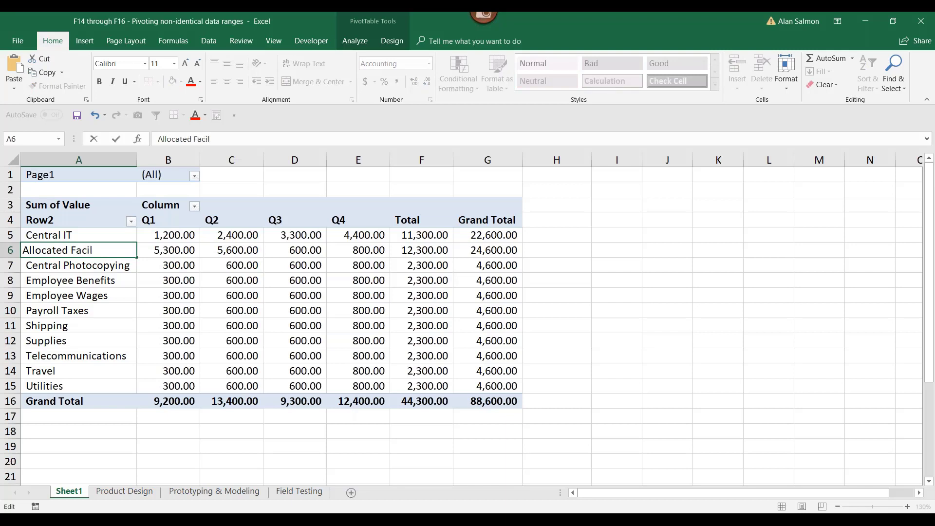
text(ities)
click(79, 281)
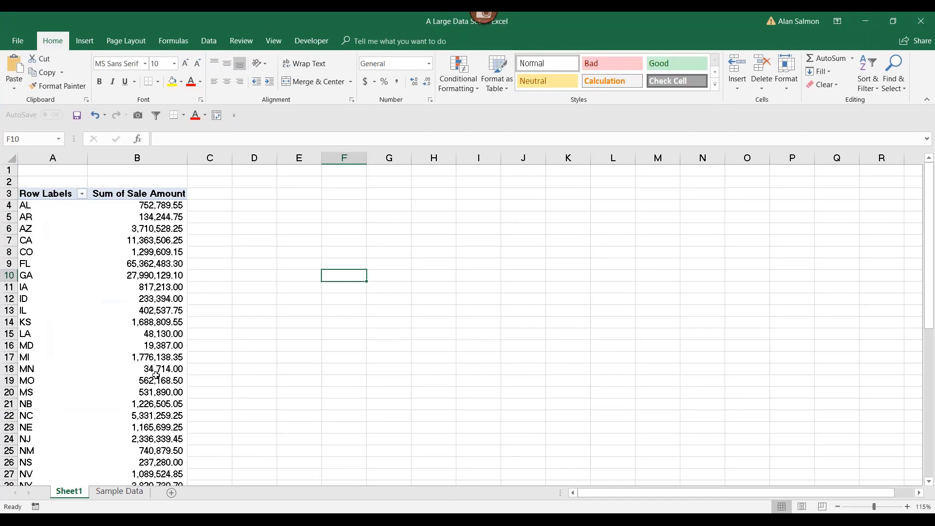
- Check the extent of the Sample Data sheet's records and insert the recommended PivotTable Sum of Equipment Cost by State
click(122, 492)
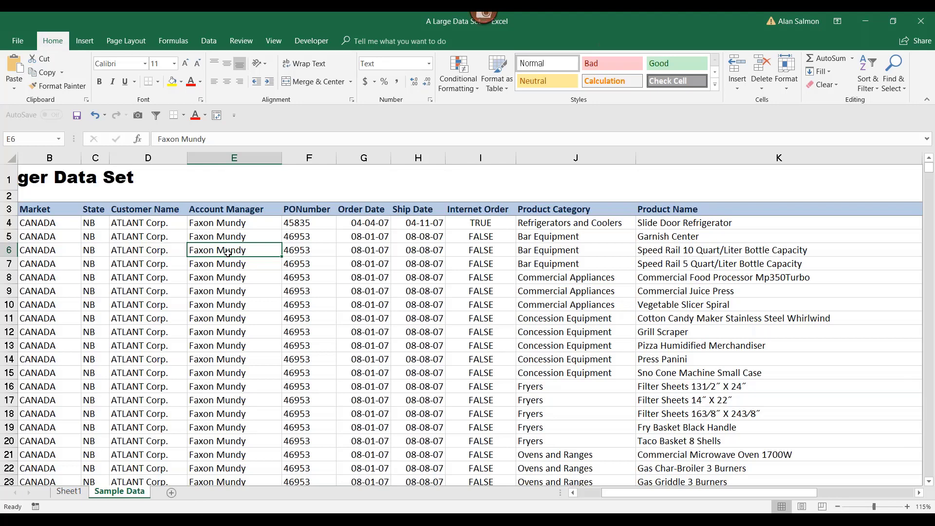
key(ctrl+Down)
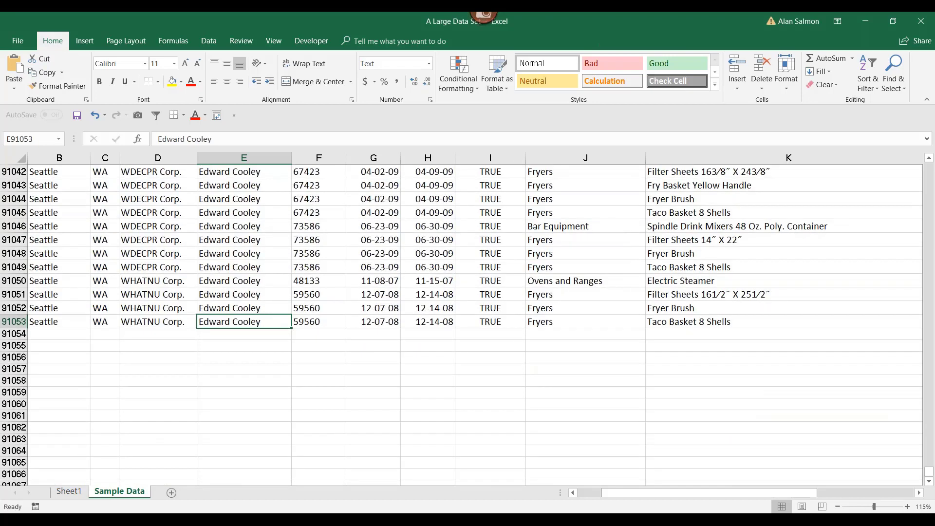
key(ctrl+Up)
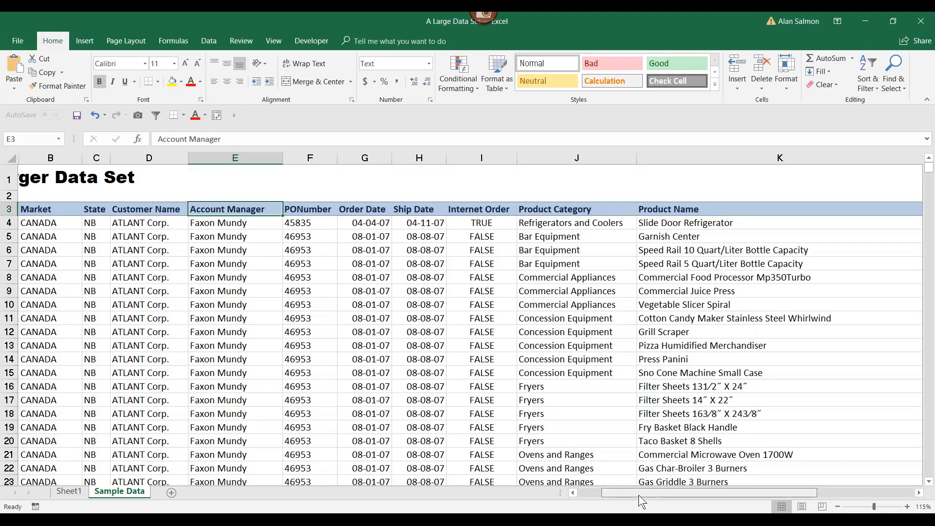
drag(639, 495, 533, 490)
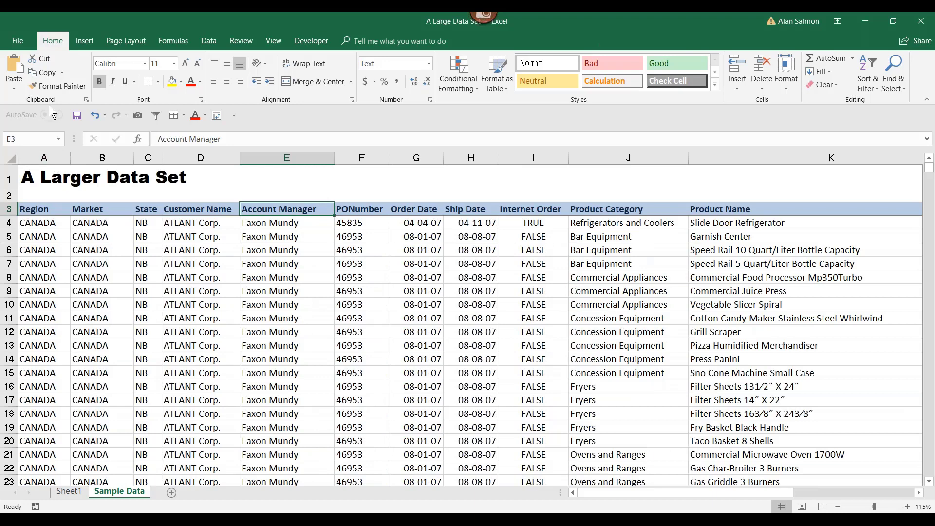
click(84, 42)
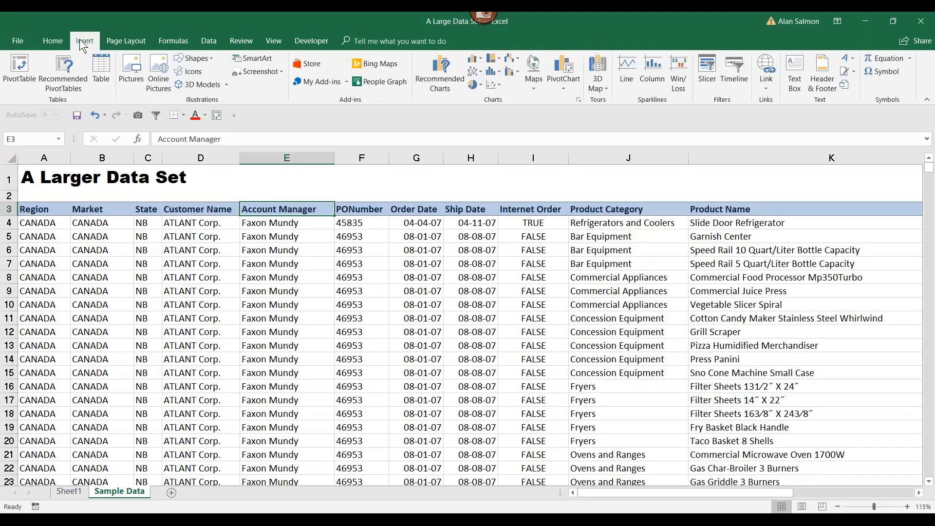
click(74, 72)
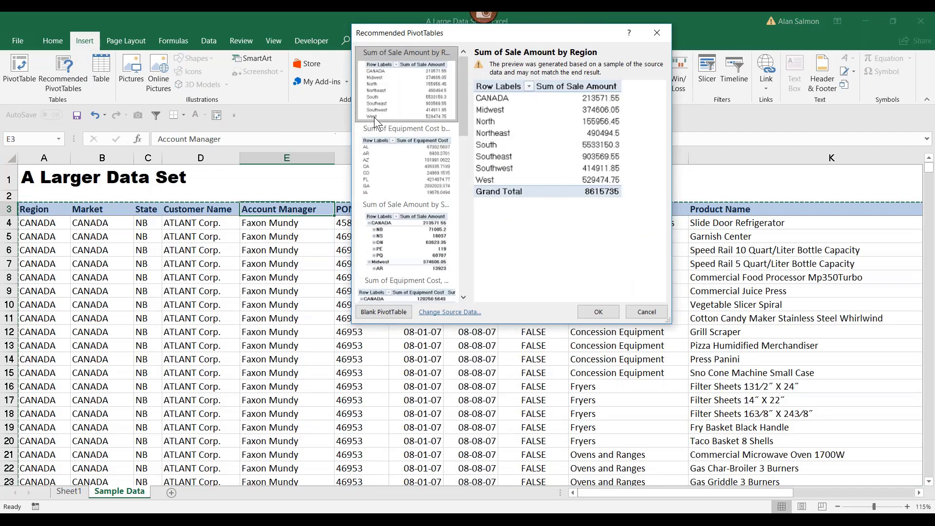
click(400, 149)
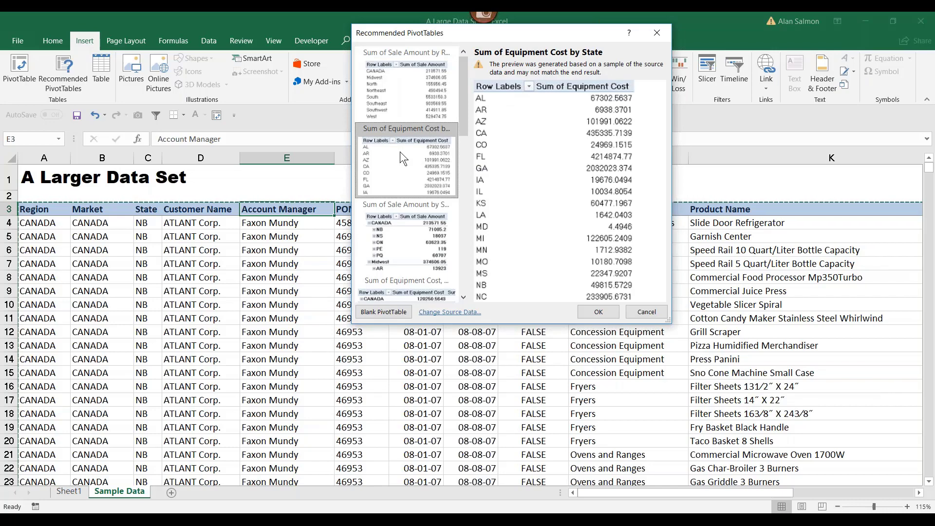
click(598, 312)
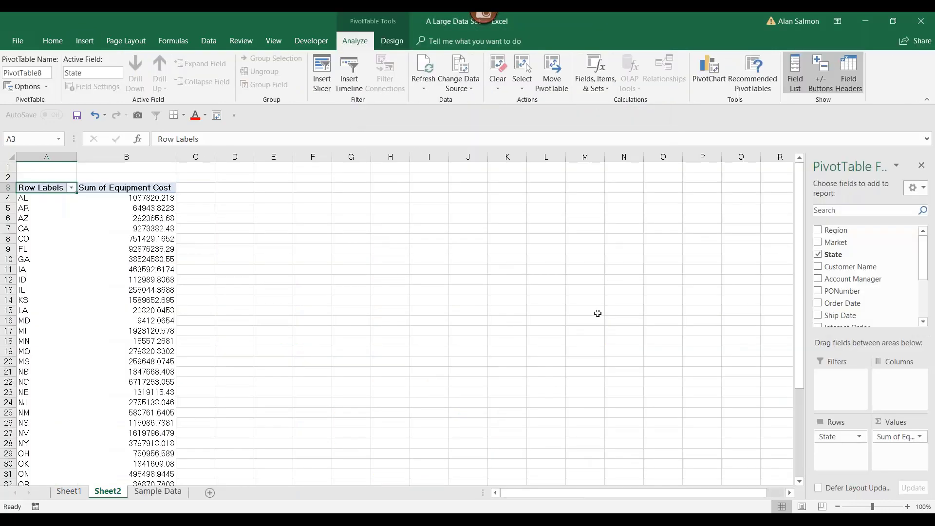
- Hide the PivotTable field list and sort the states by Sum of Equipment Cost from largest to smallest
click(922, 166)
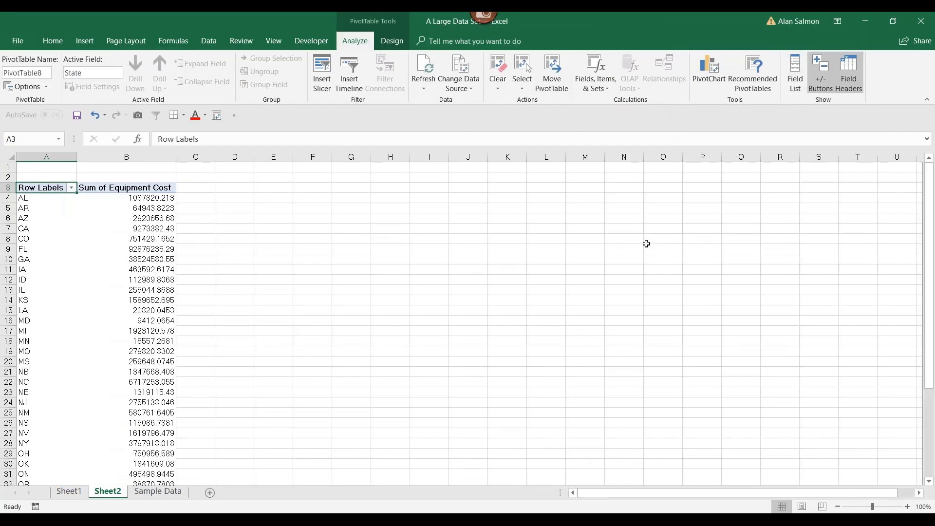
ctrl+scroll(635, 252, up, 1)
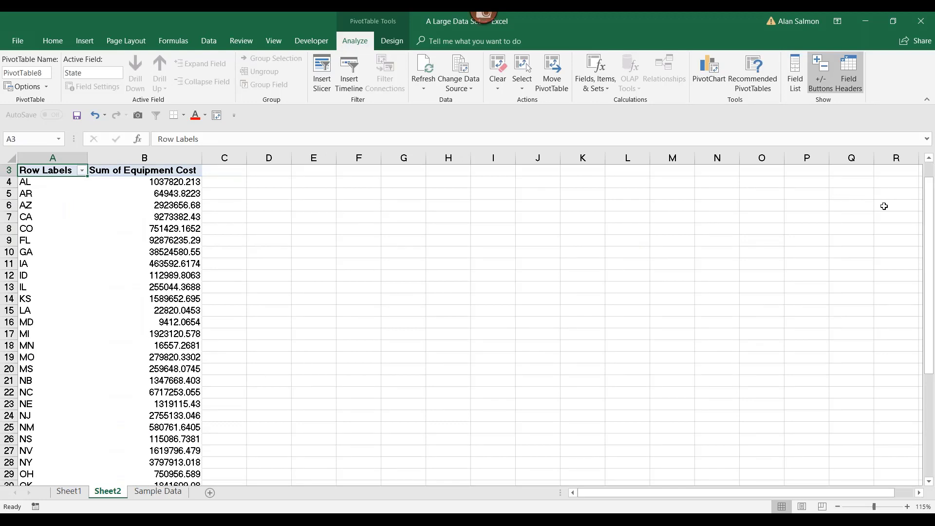
scroll(930, 209, up, 1)
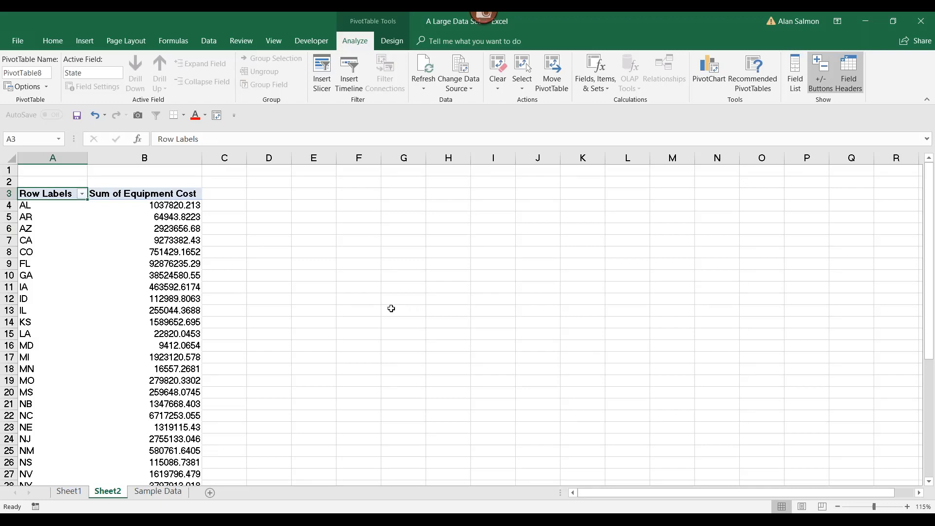
mouse_move(169, 206)
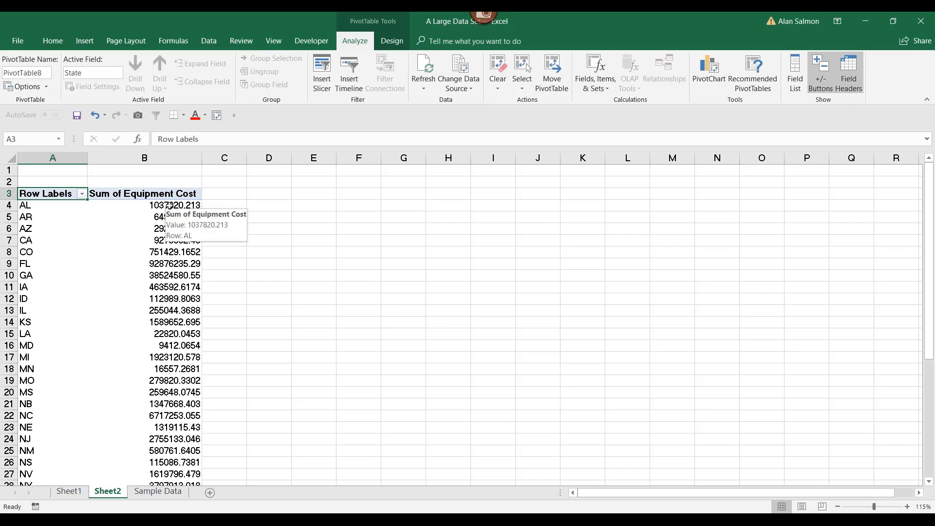
click(169, 205)
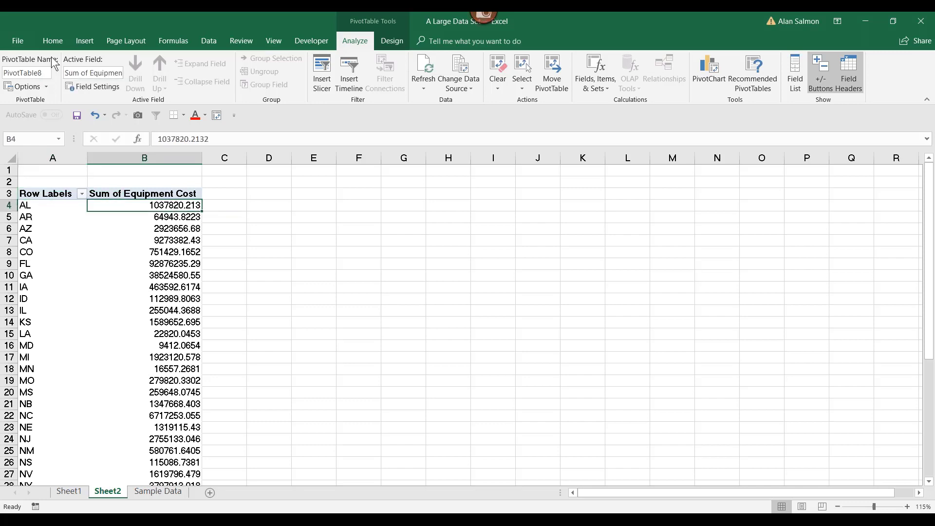
click(52, 41)
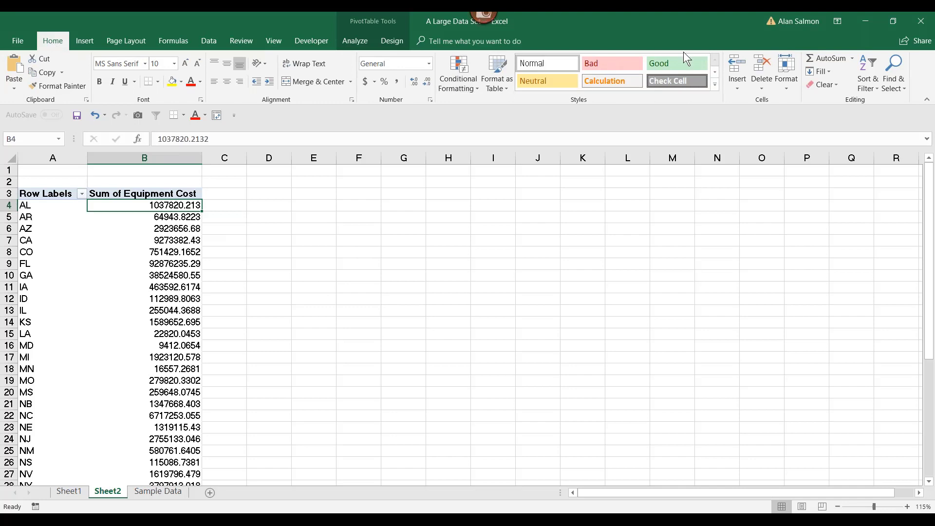
click(863, 83)
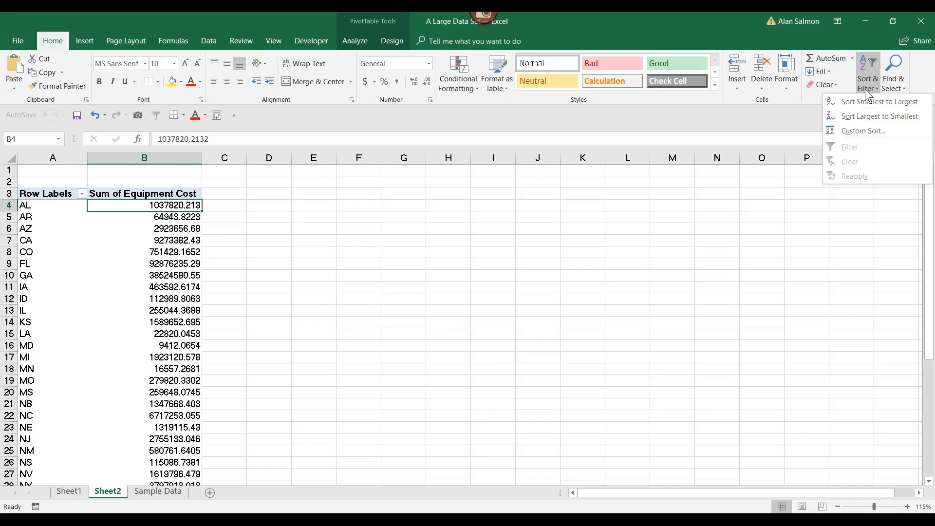
click(868, 117)
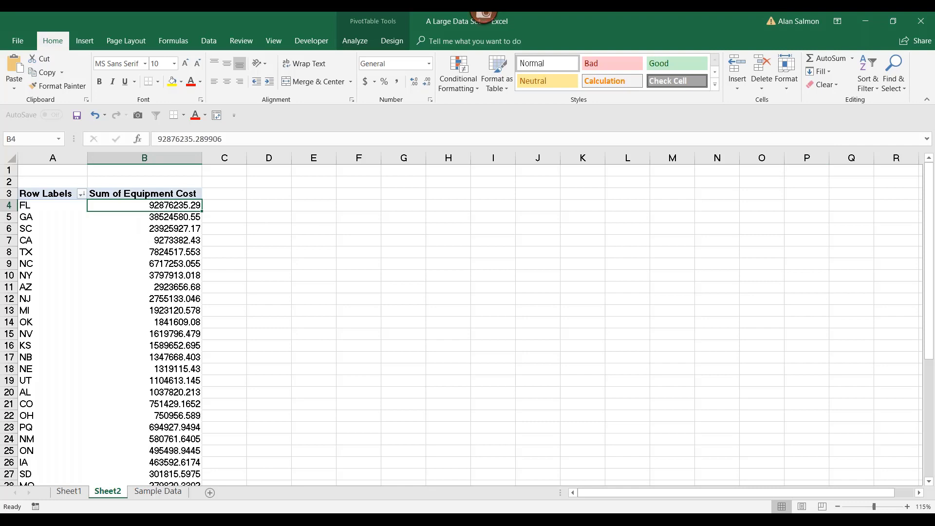
- Filter the State row labels to the top 10 items by Sum of Equipment Cost
click(82, 195)
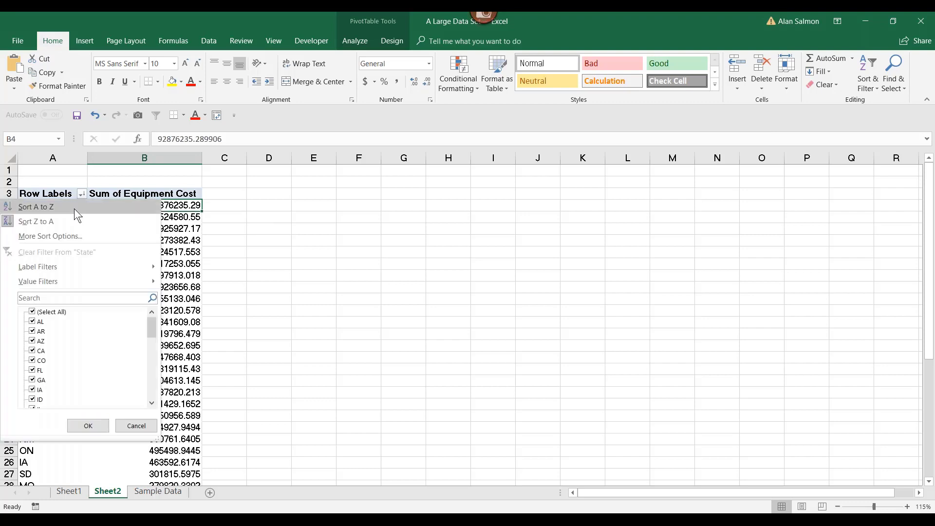
mouse_move(69, 276)
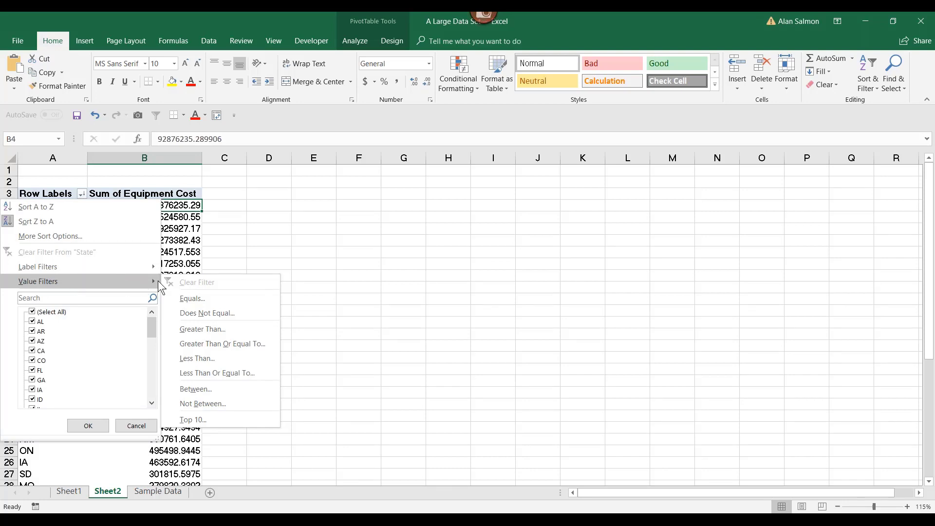
click(193, 419)
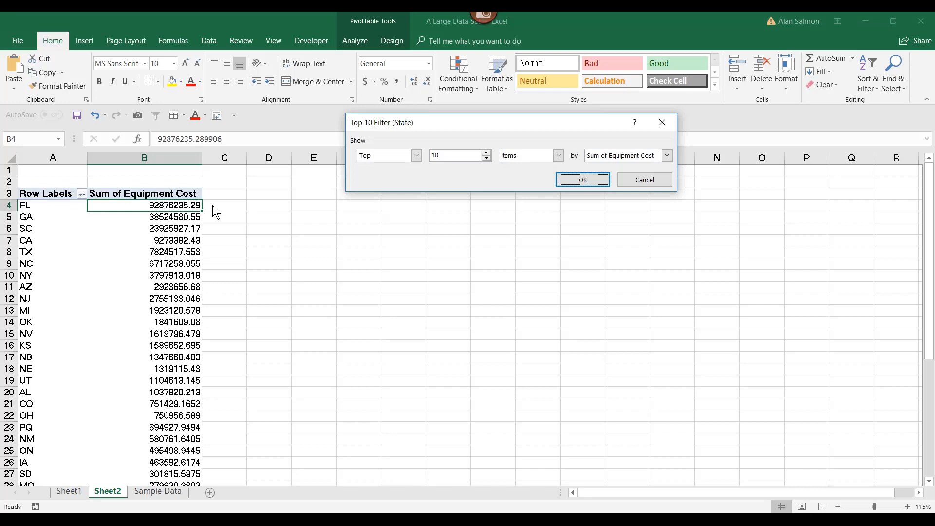
click(416, 155)
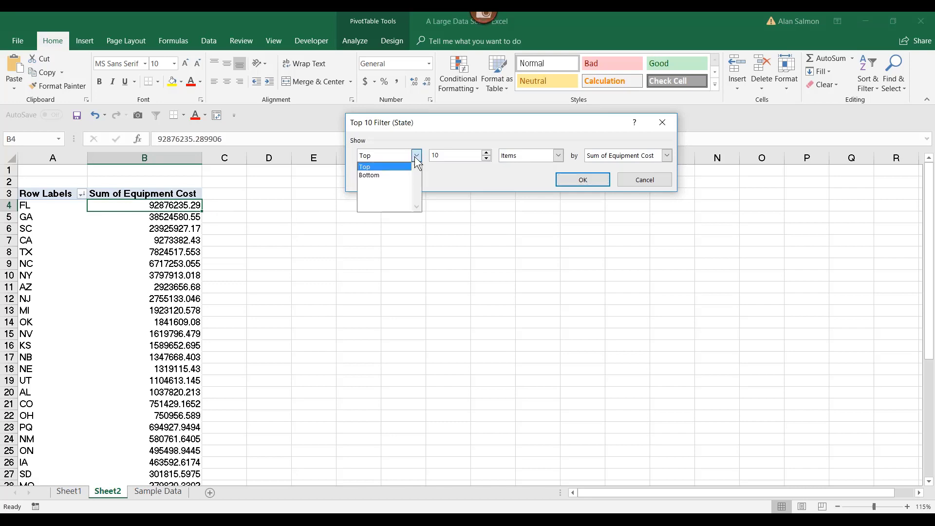
click(416, 156)
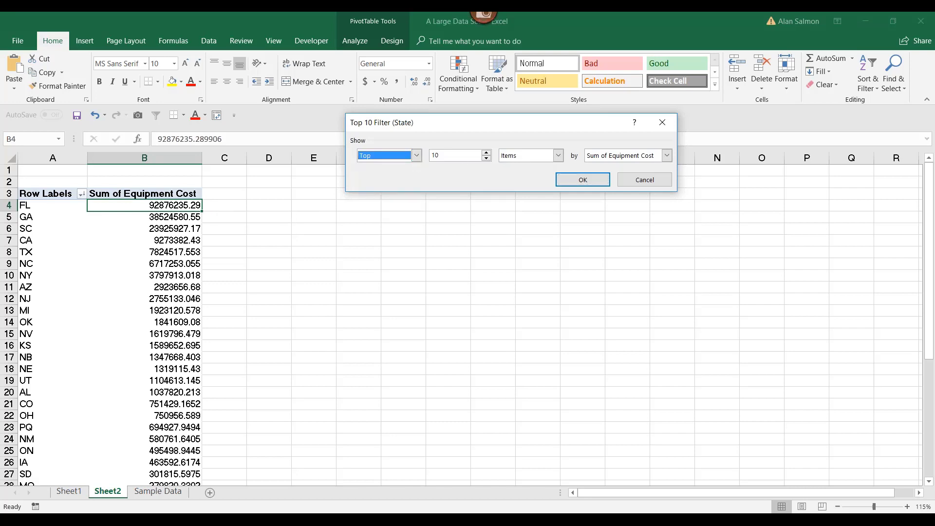
click(486, 158)
click(486, 154)
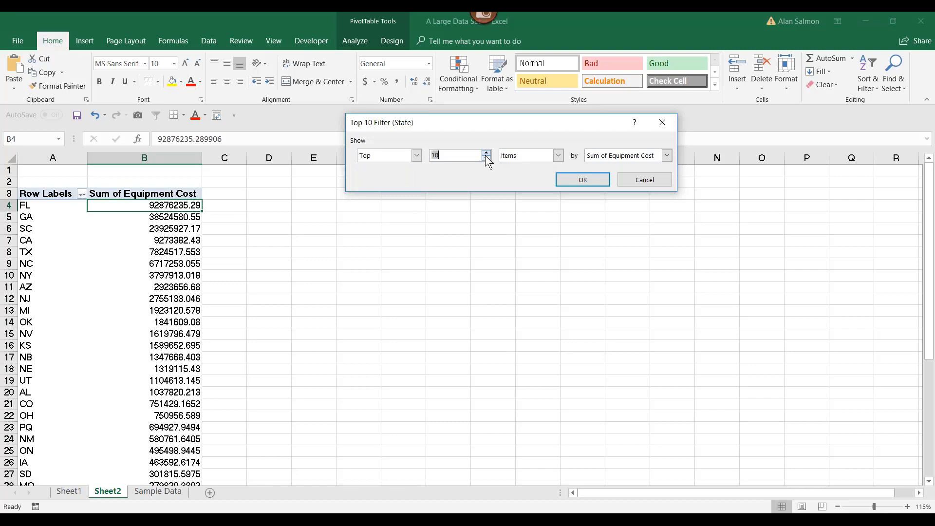
click(583, 180)
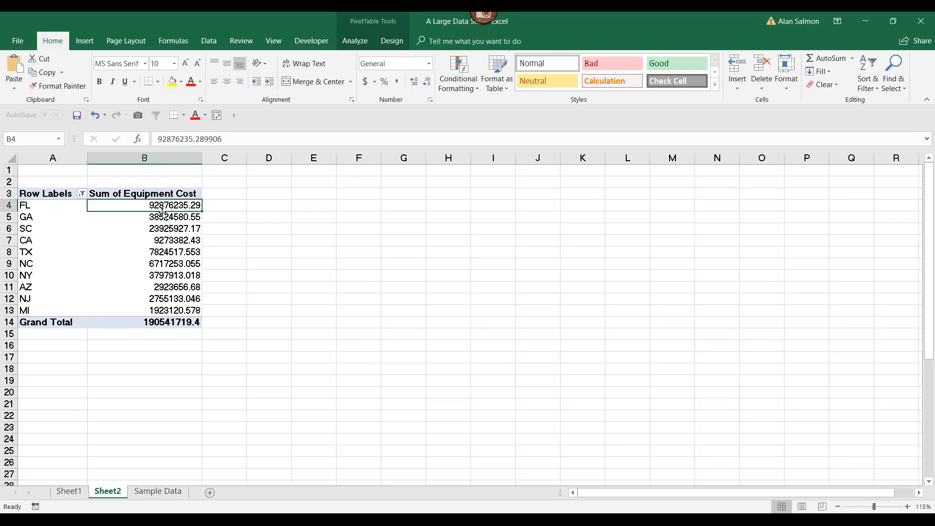
mouse_move(161, 214)
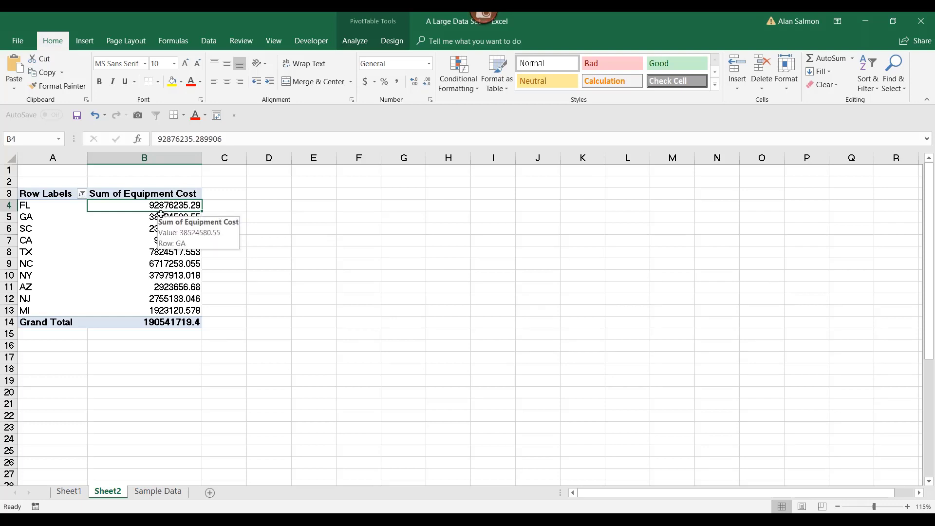
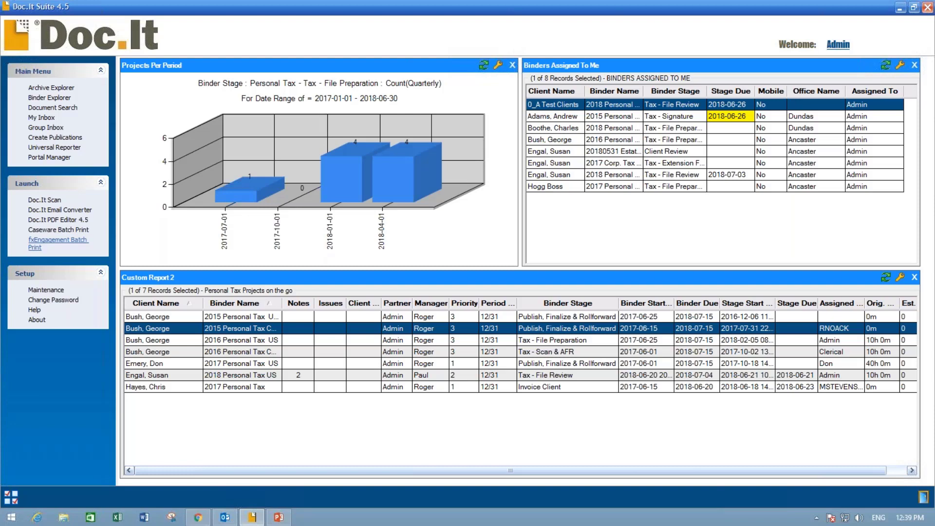
- In Doc.It Suite, open Binder Explorer and list the binders of the Dundas client by surname, sorted by type
click(42, 99)
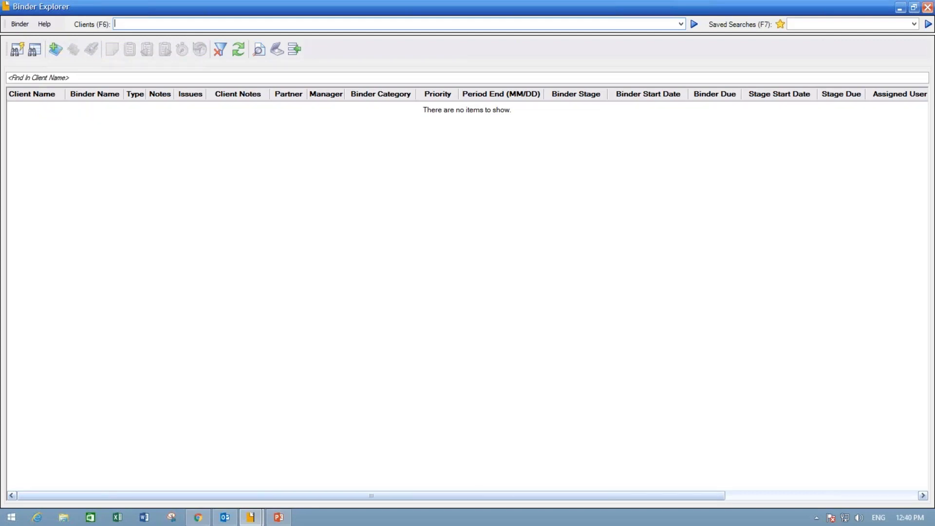
text(boothe - GROUP - Dundas)
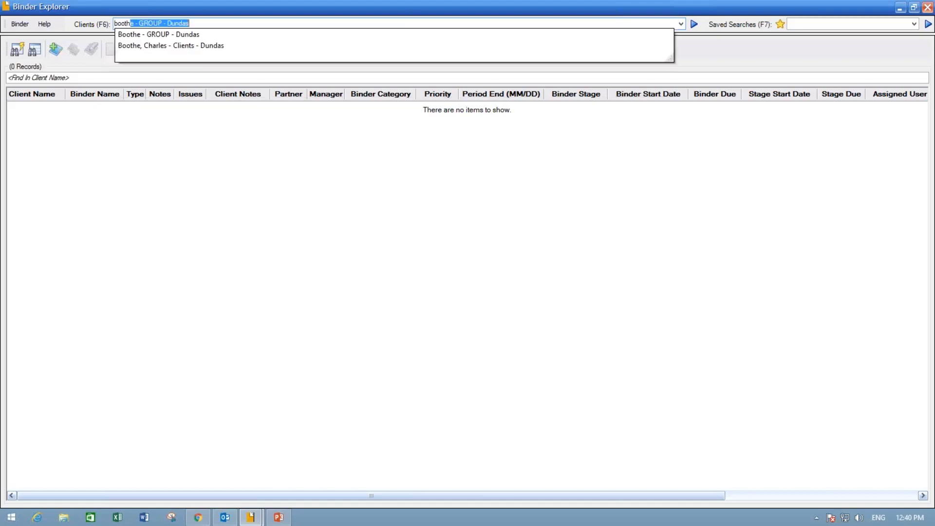
key(Down)
key(Down)
key(Return)
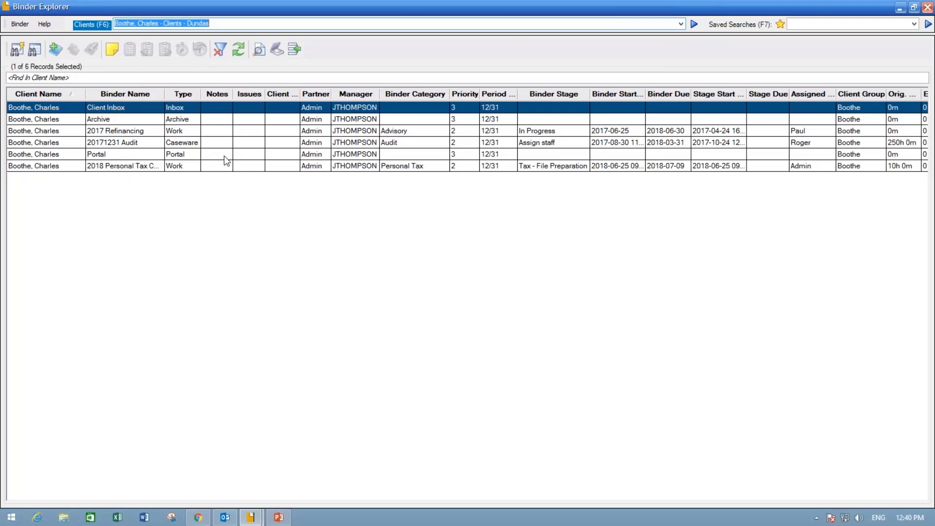
click(181, 93)
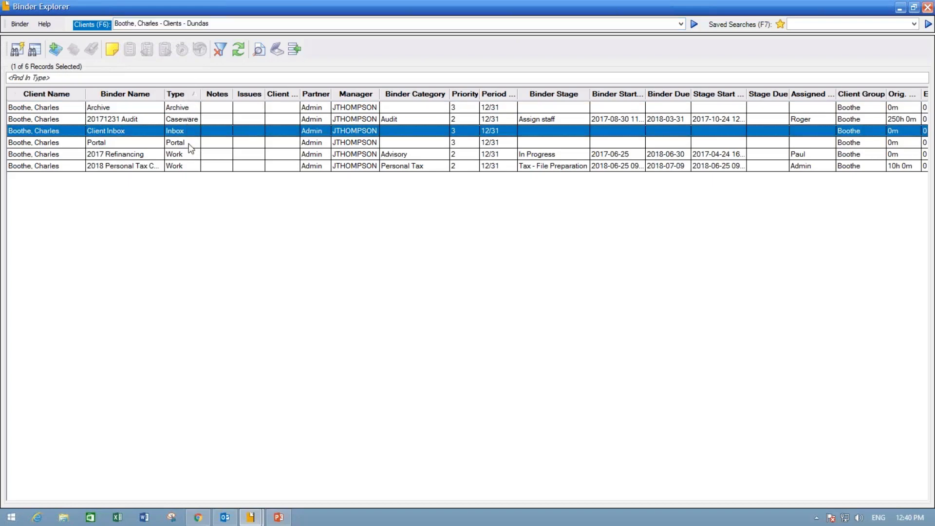
- Examine the client's Archive, Caseware, Inbox, Portal and Work binders by selecting each type in the list
click(174, 108)
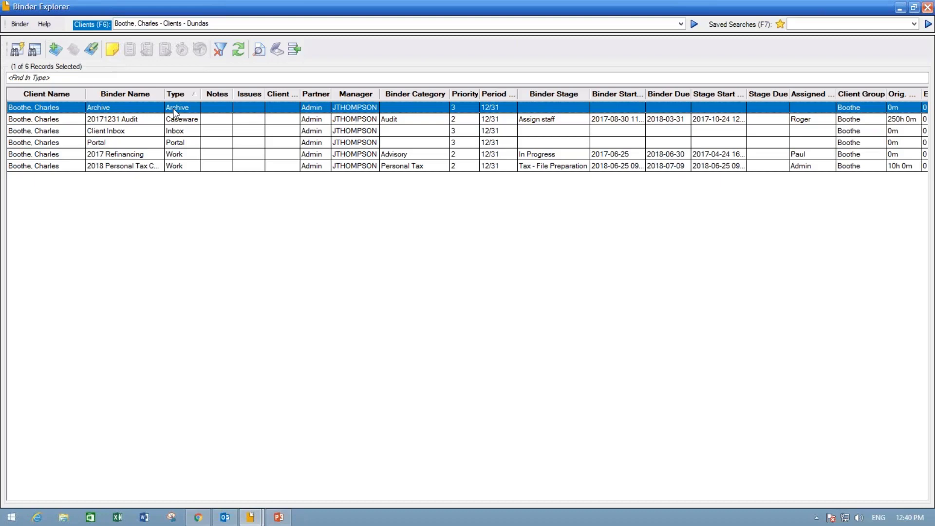
click(168, 122)
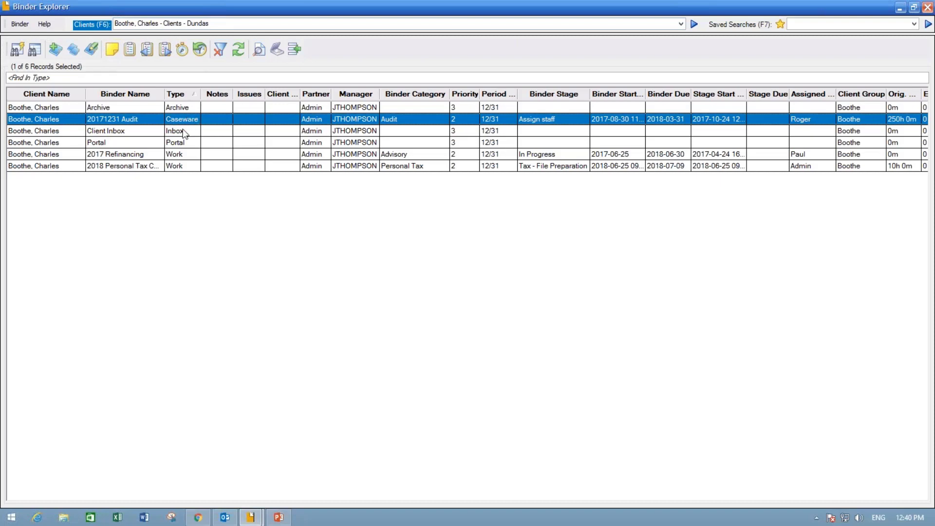
click(181, 133)
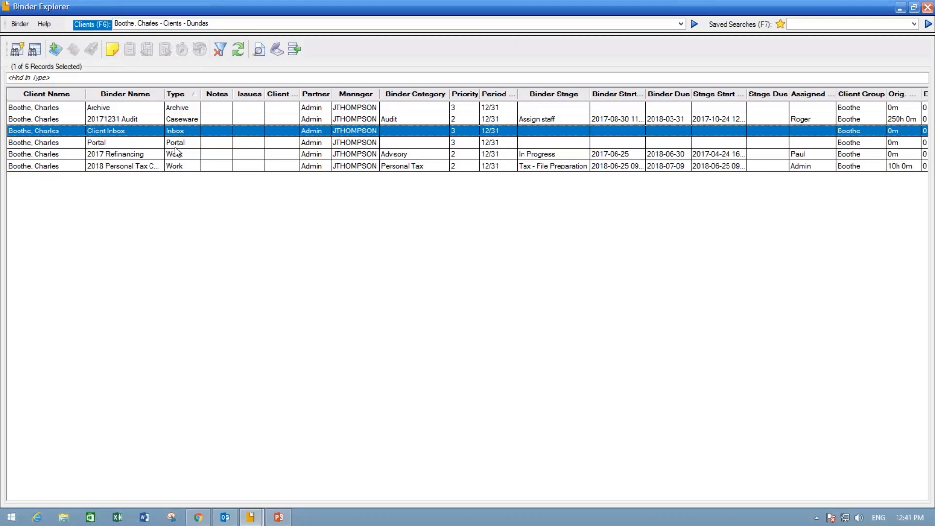
click(178, 144)
click(177, 156)
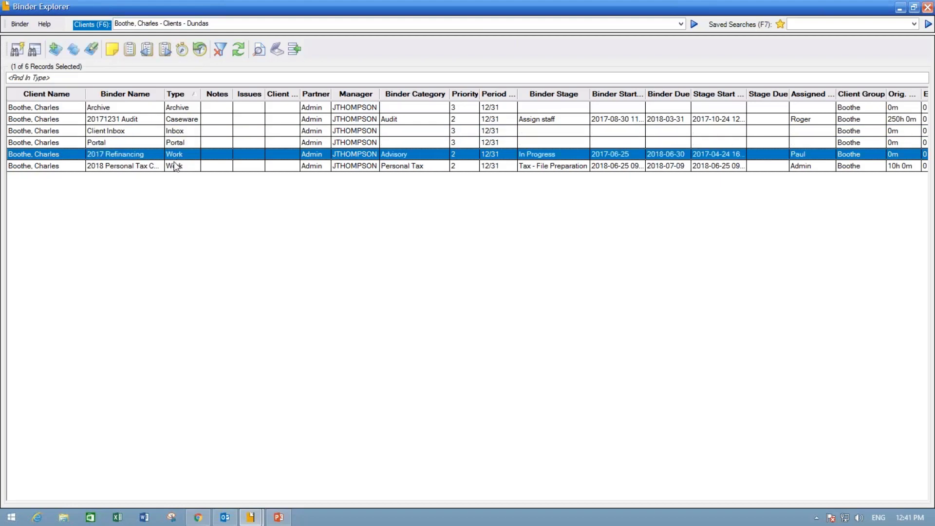
ctrl+click(175, 166)
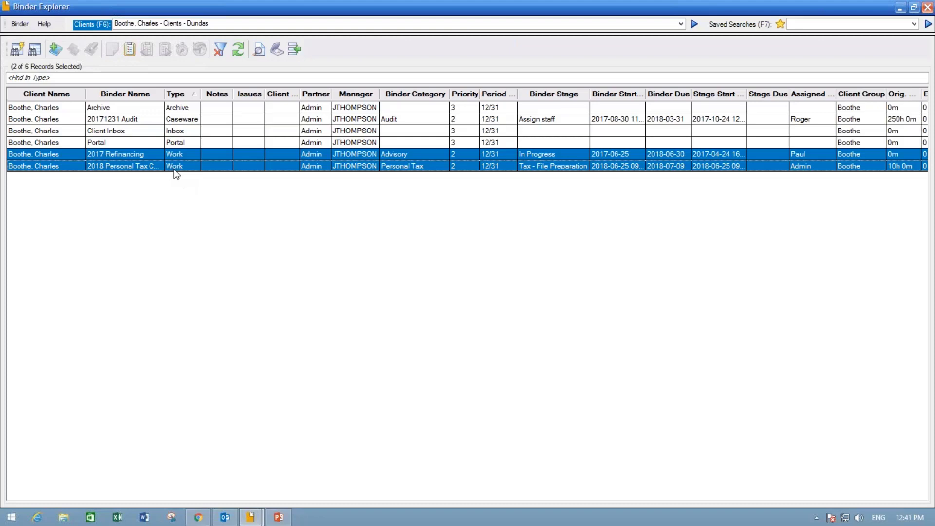
- Open the client's 2018 Personal Tax CDN binder, enlarge its folder tree, and open the 2017 Refinancing binder as well
double_click(122, 166)
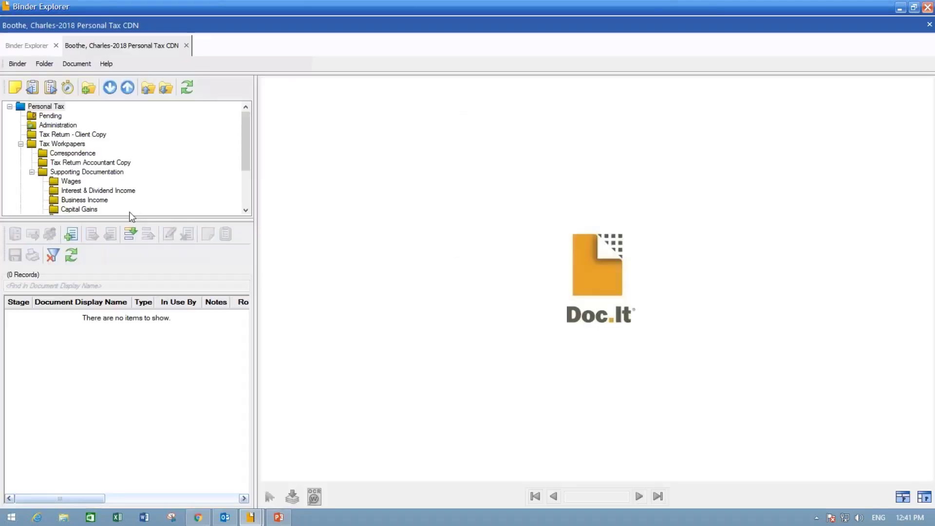
drag(131, 217, 125, 269)
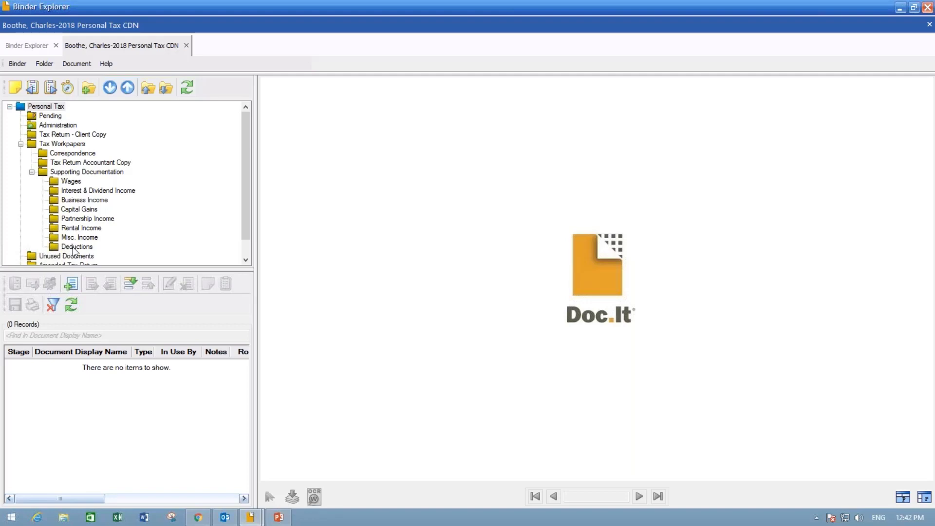
click(33, 49)
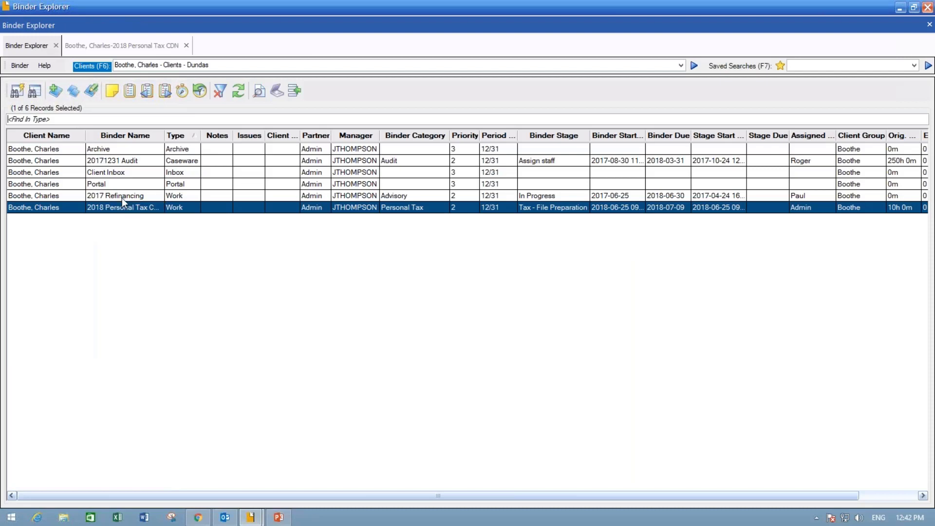
double_click(122, 198)
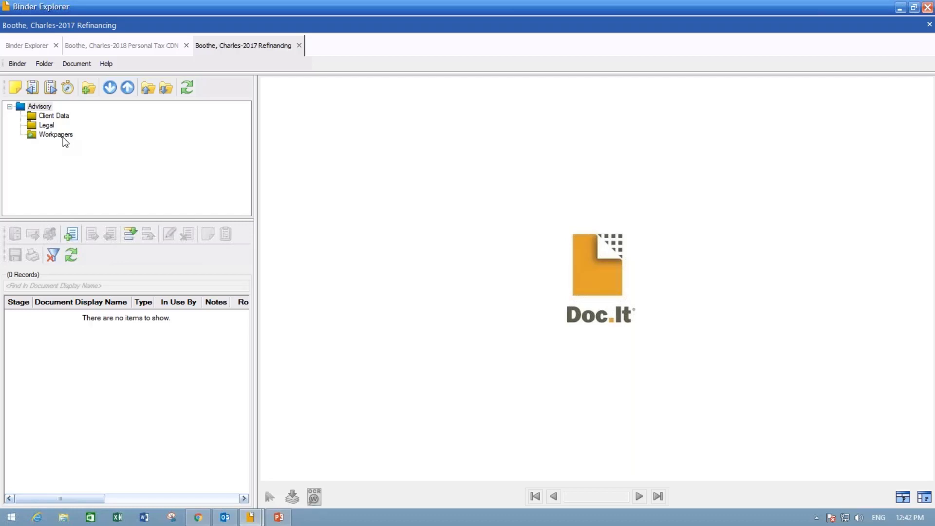
- In the 2018 Personal Tax CDN binder, open the inbox document AFR- CAN in Advanced Forms Recognition without deleting it from My Inbox
click(122, 47)
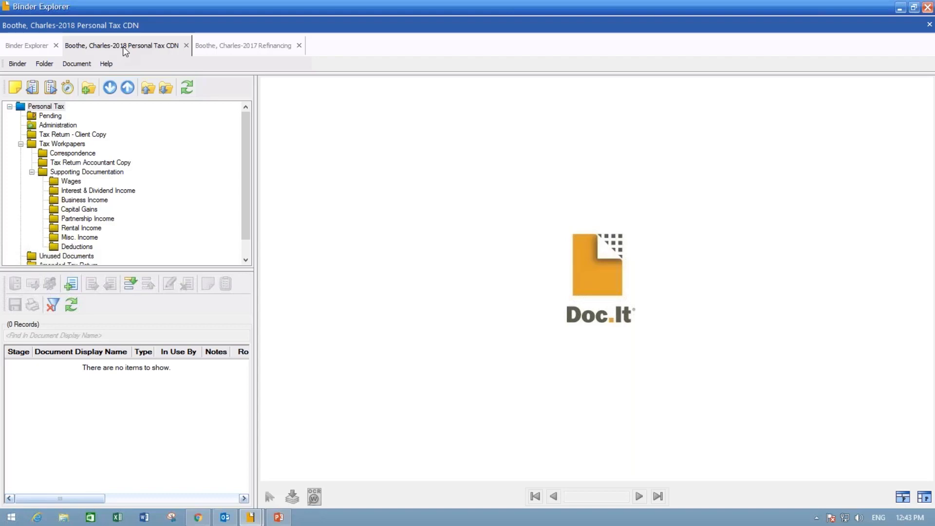
click(134, 286)
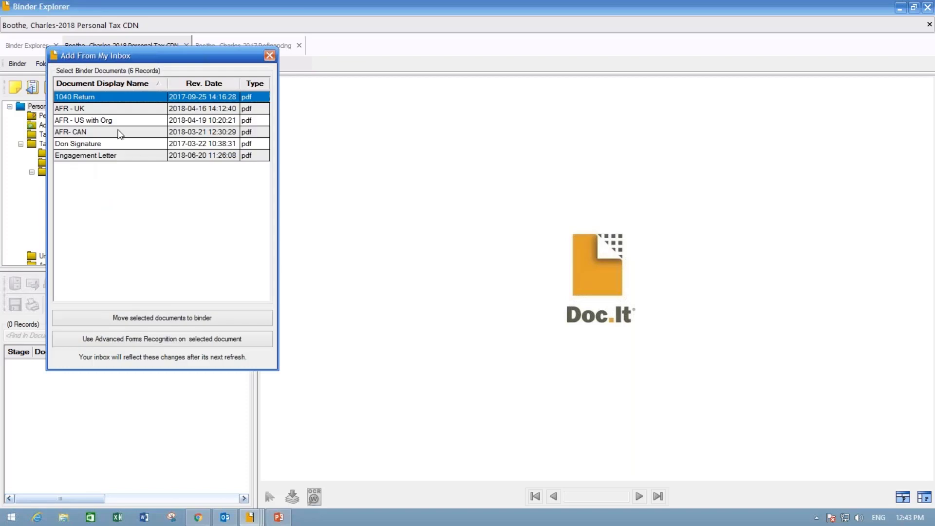
click(120, 132)
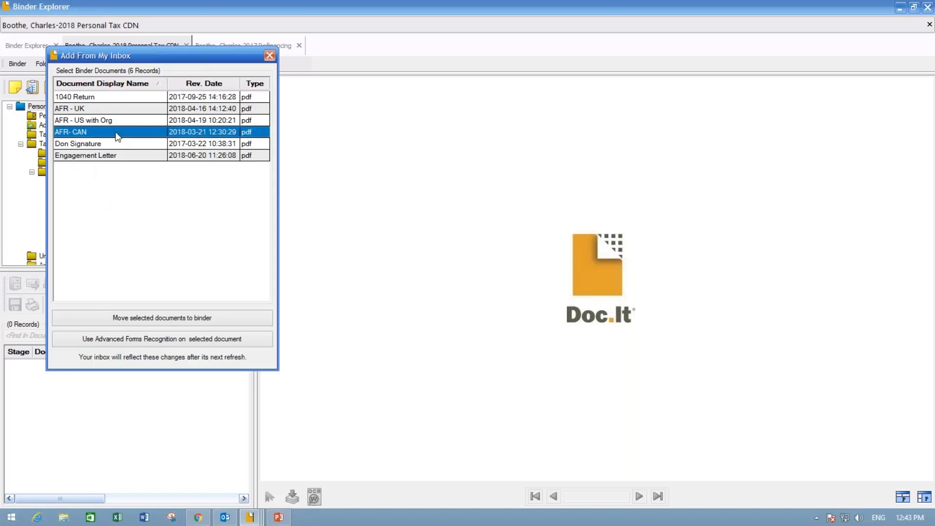
click(108, 338)
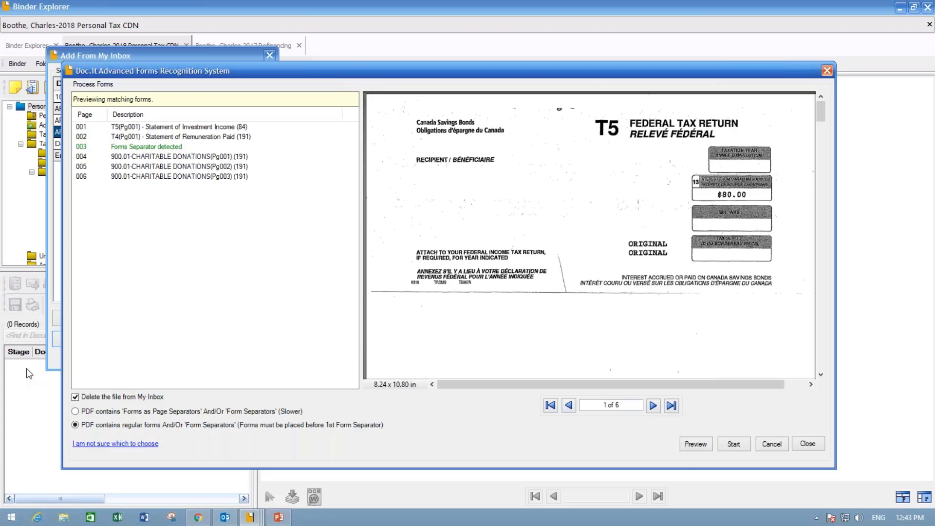
click(75, 396)
- Preview the T5, T4, forms separator and charitable donations pages, and start processing the recognized forms into the binder
click(128, 128)
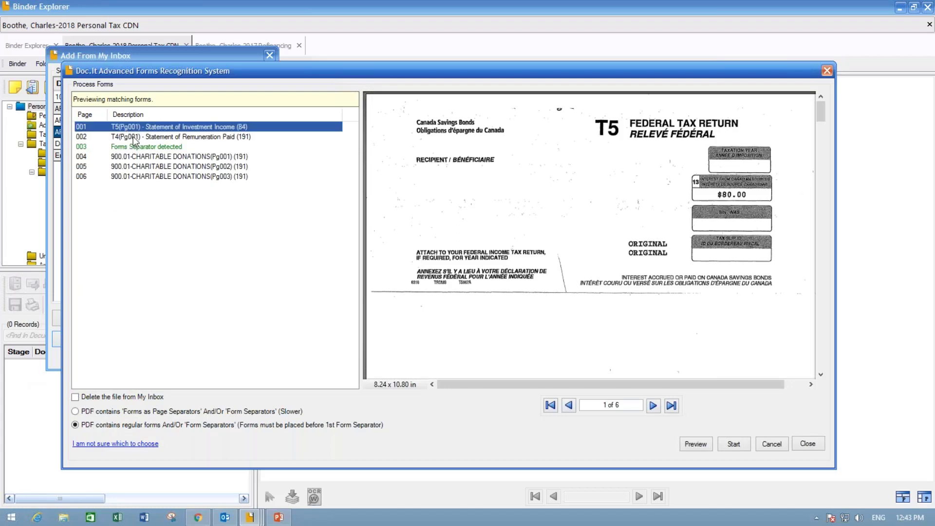
click(133, 137)
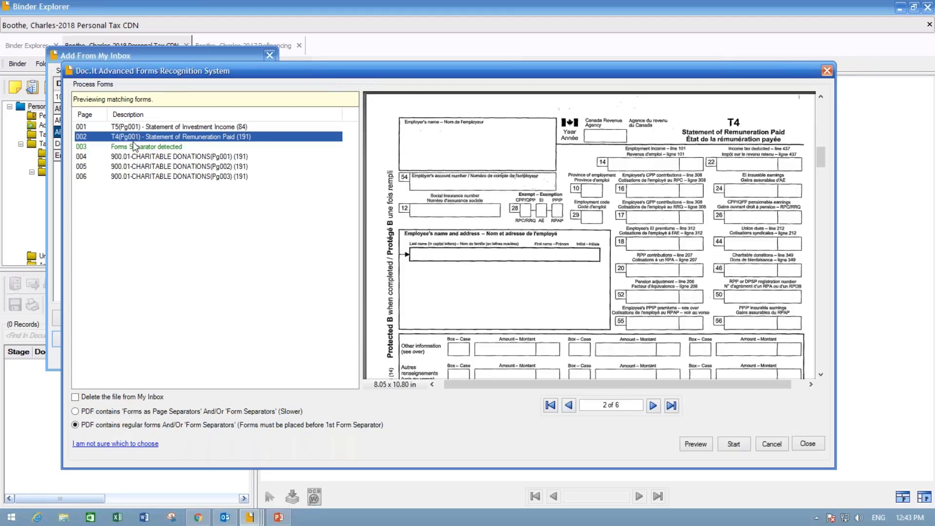
click(135, 147)
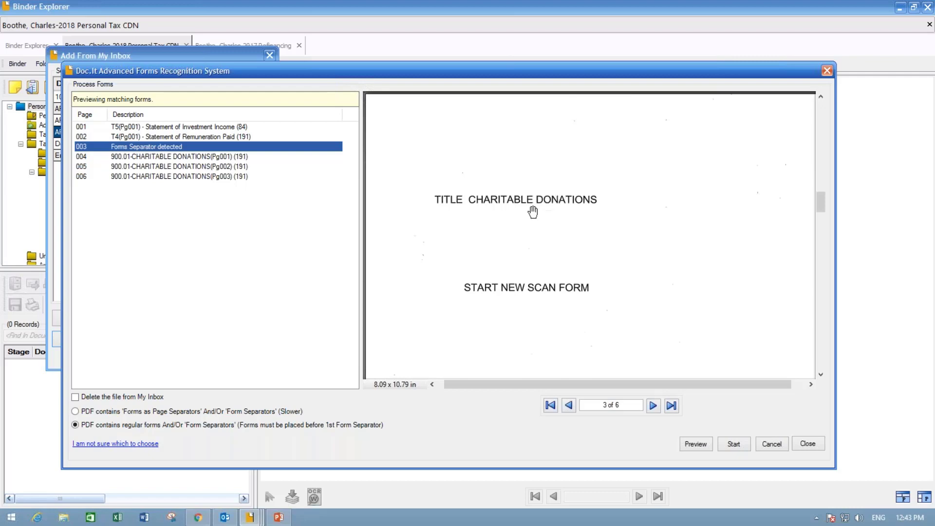
click(185, 156)
click(183, 166)
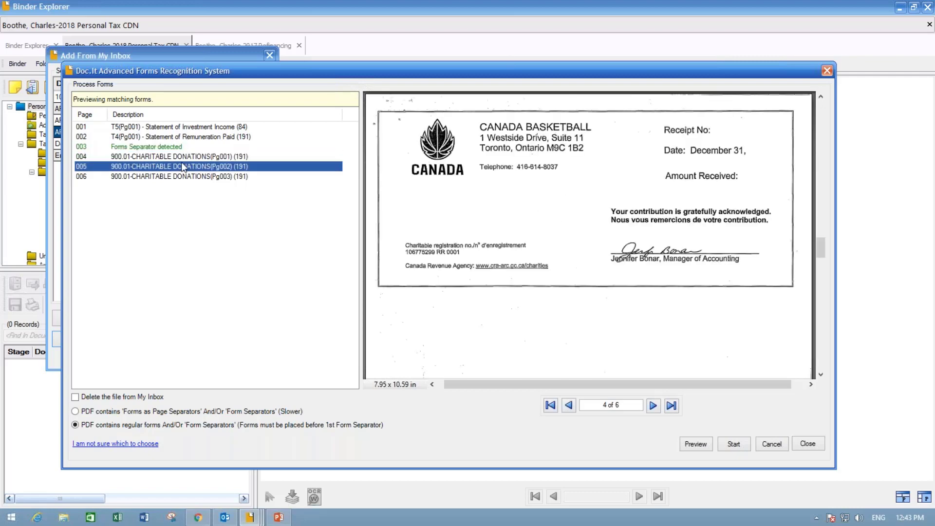
click(186, 179)
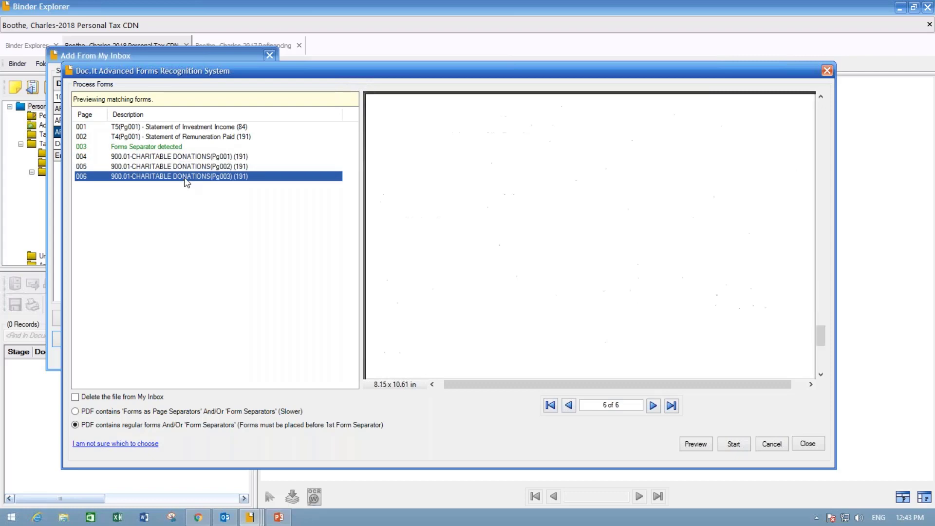
click(154, 147)
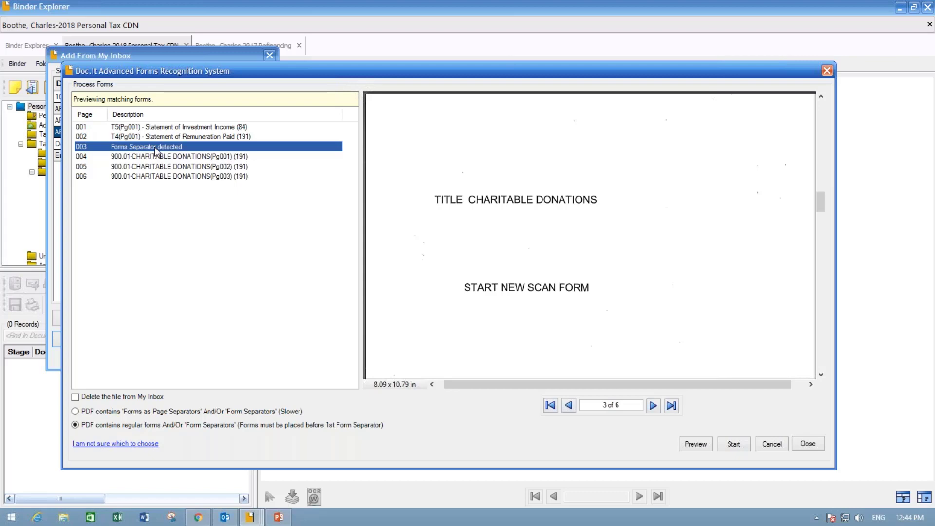
click(731, 444)
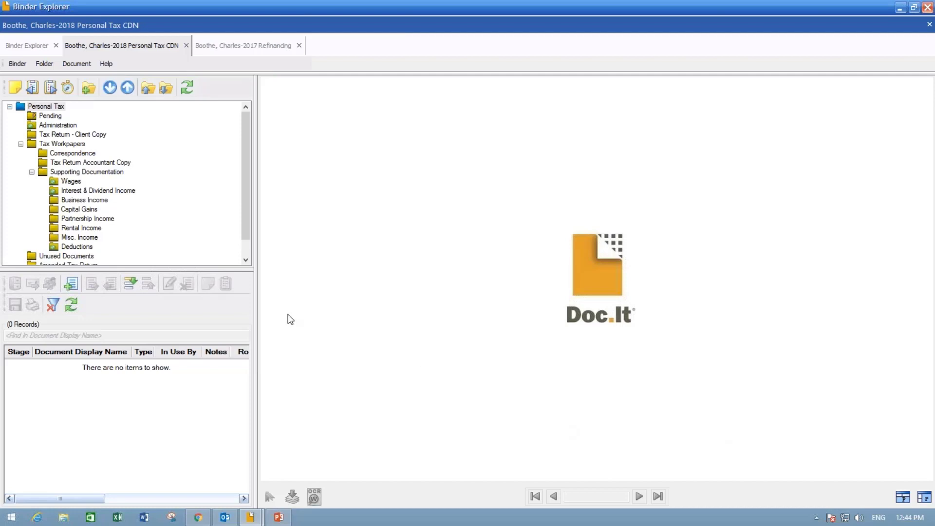
- Examine the documents filed in the Wages, Interest & Dividend Income, Deductions and Administration folders
click(70, 182)
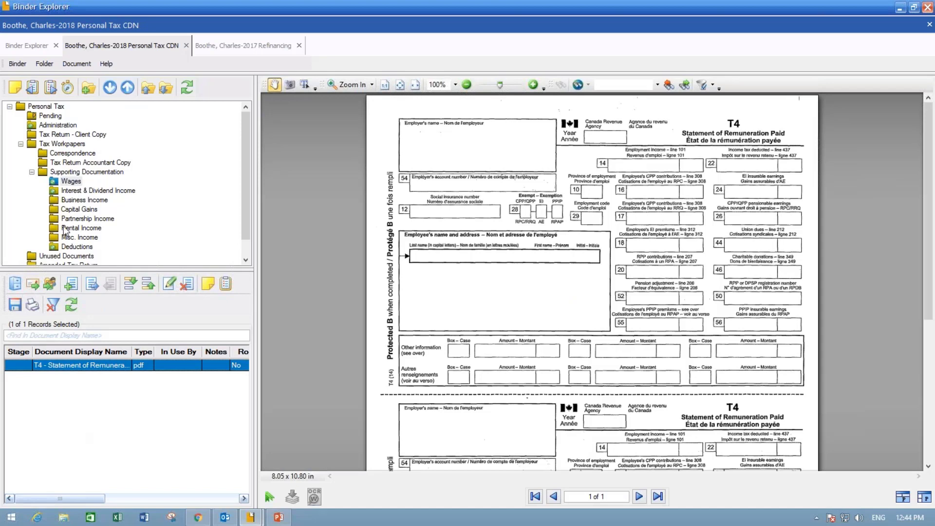
click(74, 192)
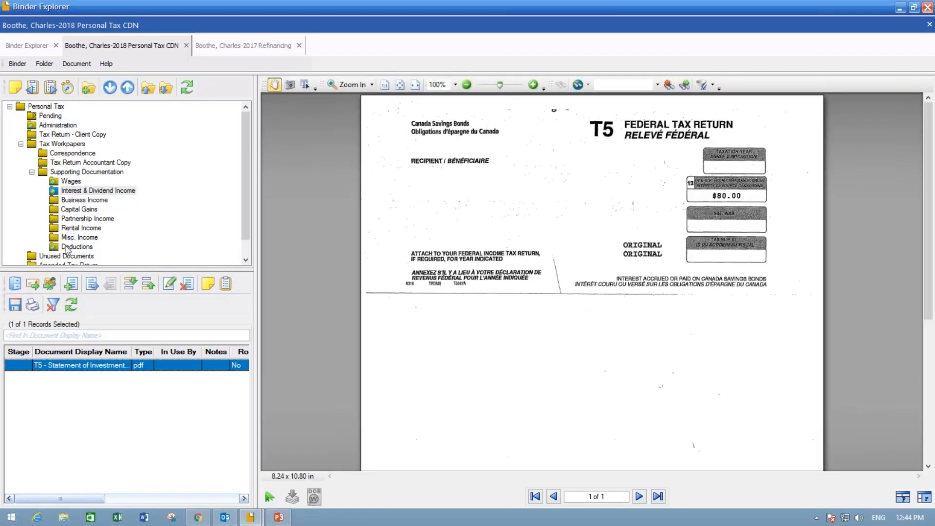
click(70, 247)
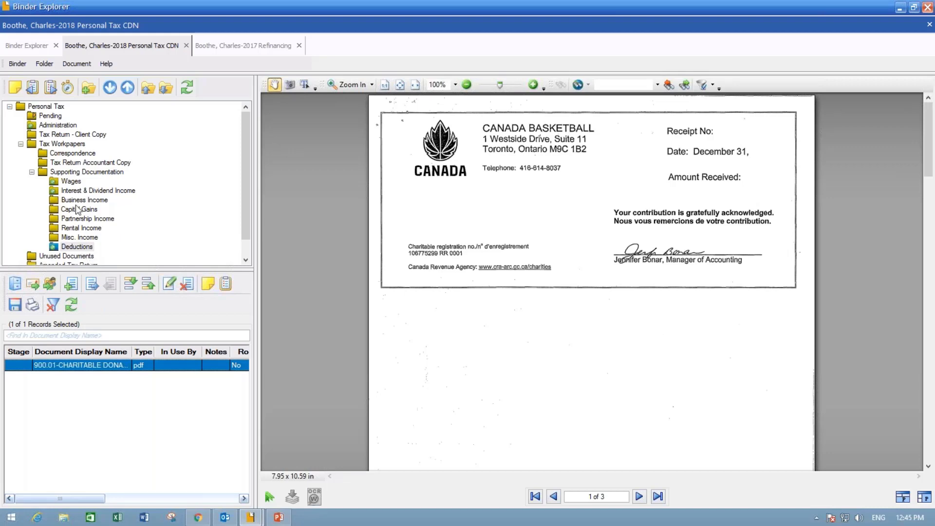
click(50, 125)
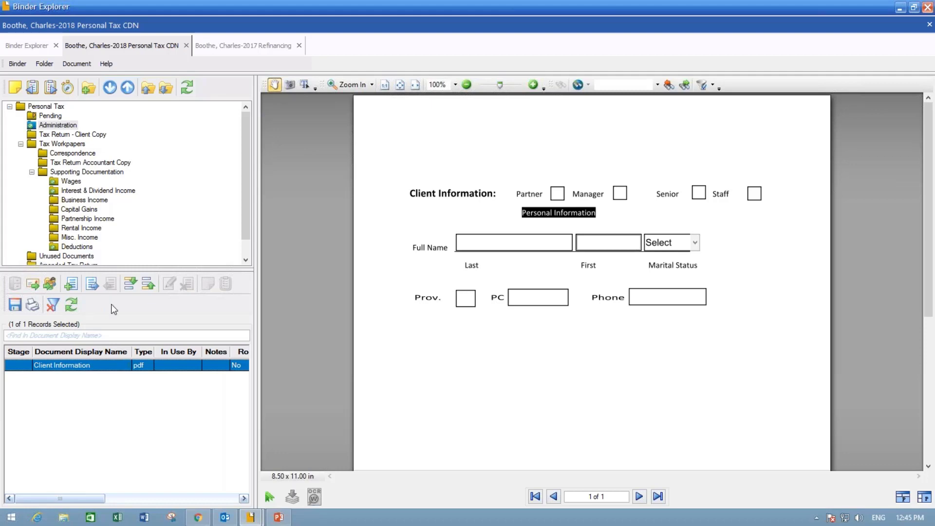
- Switch to Outlook and file the newest Rental Income email with its attachment into the binder's Correspondence folder
mouse_move(225, 522)
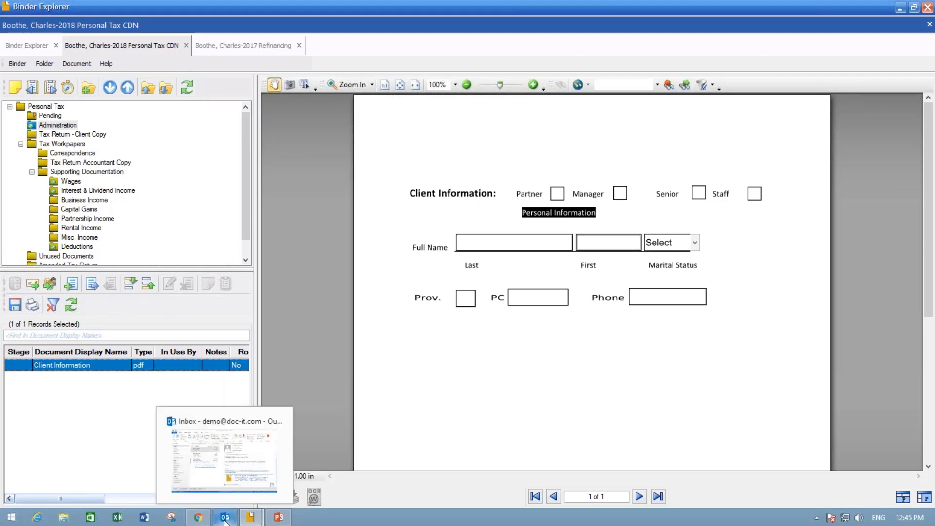
click(224, 460)
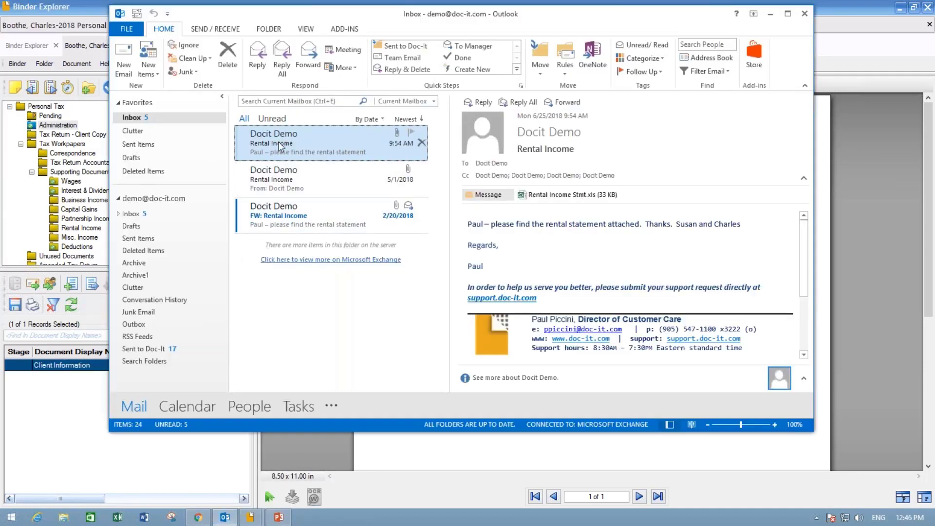
click(71, 156)
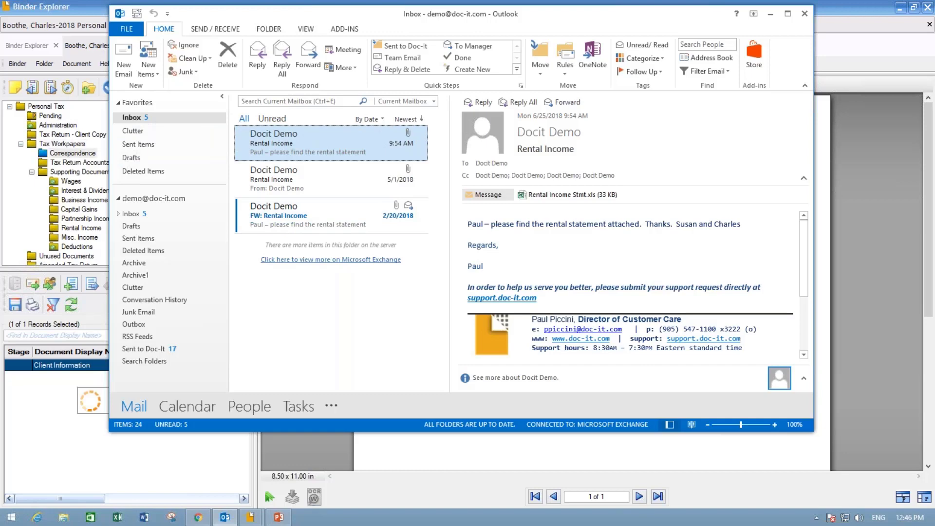
drag(531, 195, 555, 198)
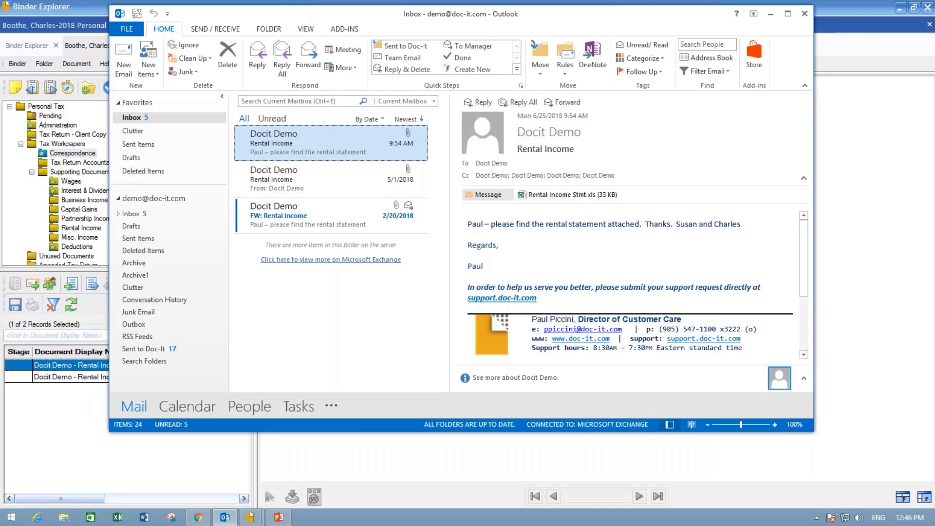
click(770, 14)
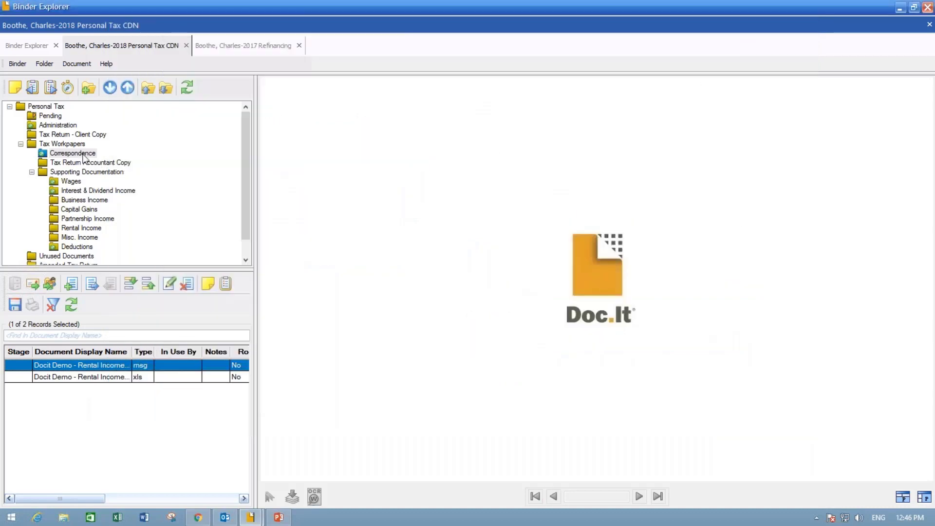
- Check the two filed Correspondence documents, opening the msg file to read the email and closing it again
click(138, 378)
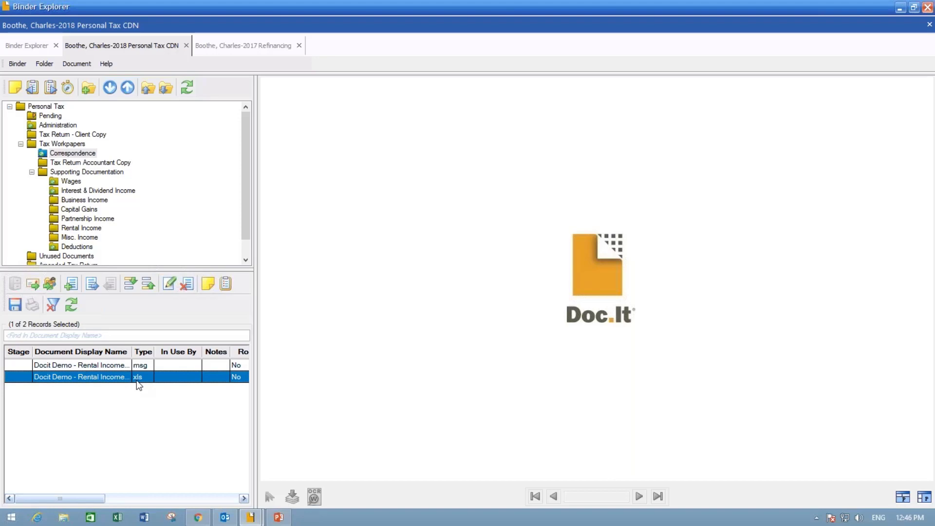
click(107, 367)
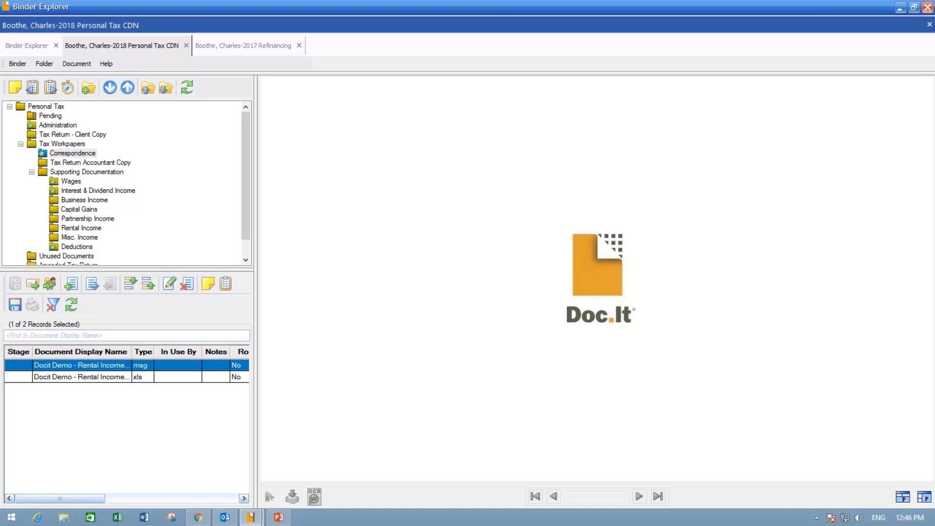
double_click(108, 366)
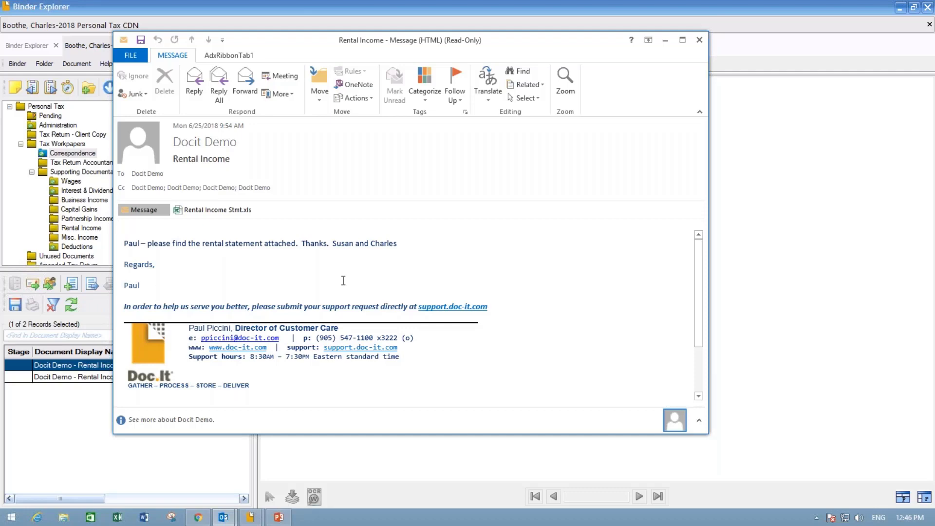
click(699, 42)
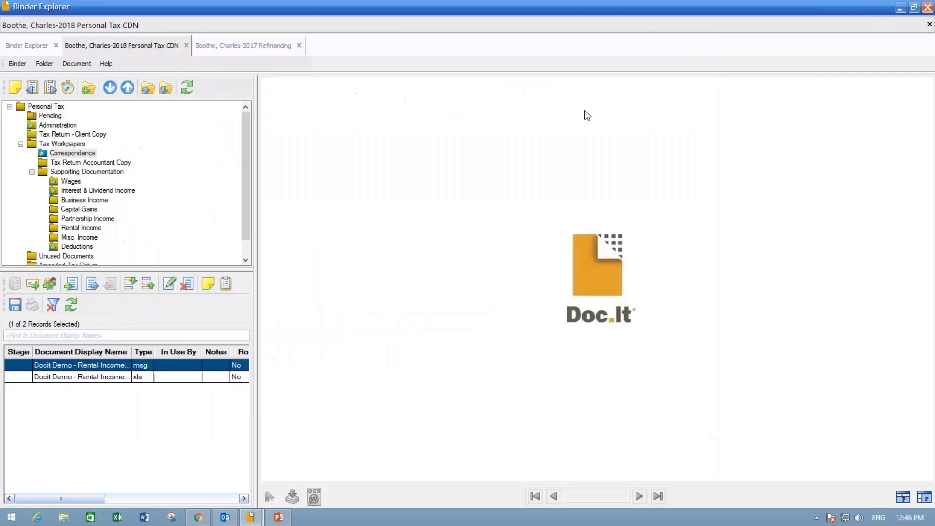
- Move the xls rental income document from the Correspondence folder to the Misc. Income folder
click(102, 377)
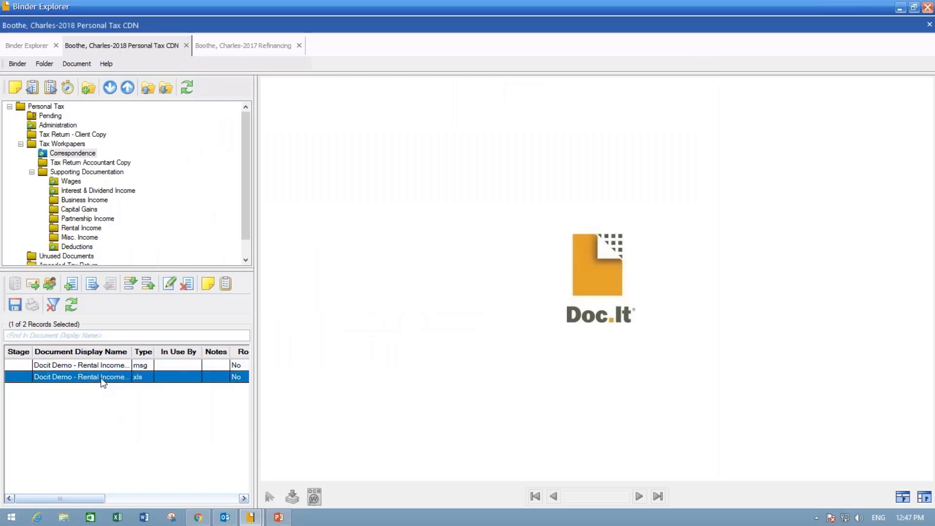
scroll(80, 258, down, 1)
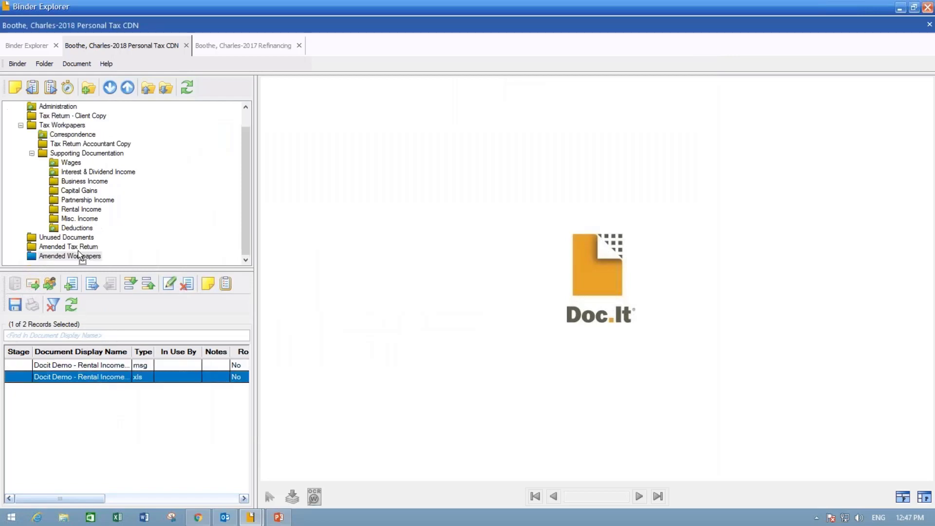
click(79, 218)
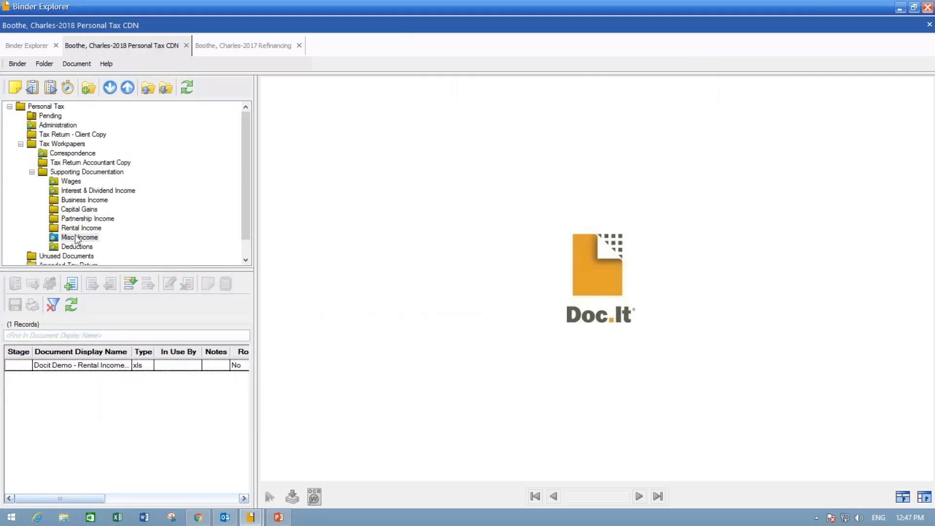
- Rename the xls document in the Misc. Income folder as Rental Stmt
click(71, 375)
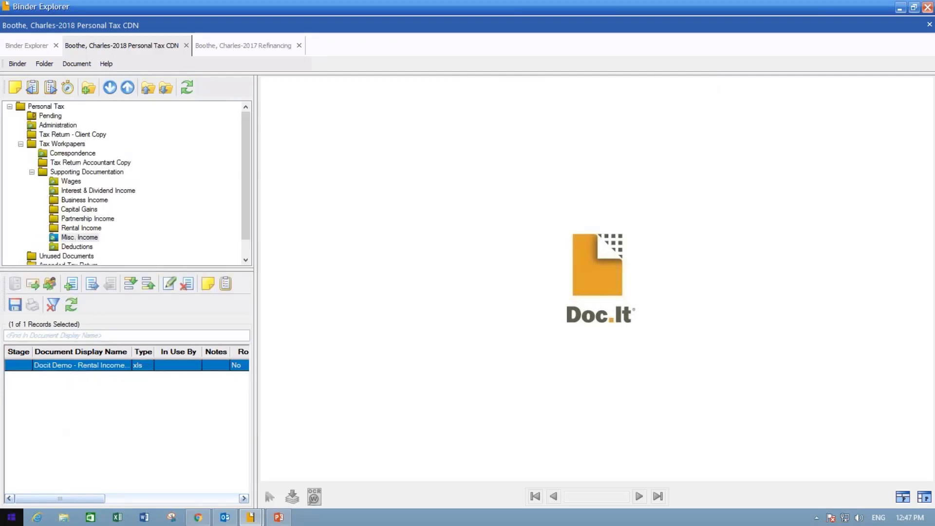
key(F2)
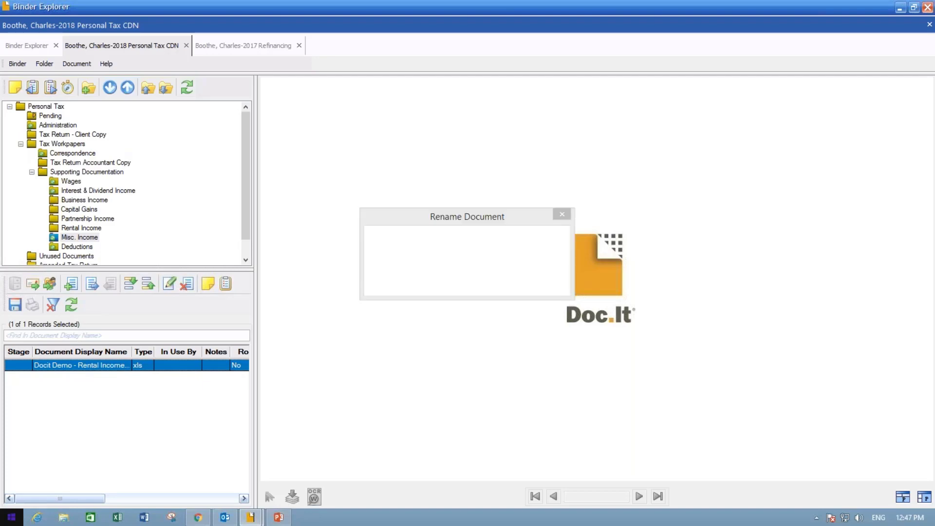
text(Rental Stmt)
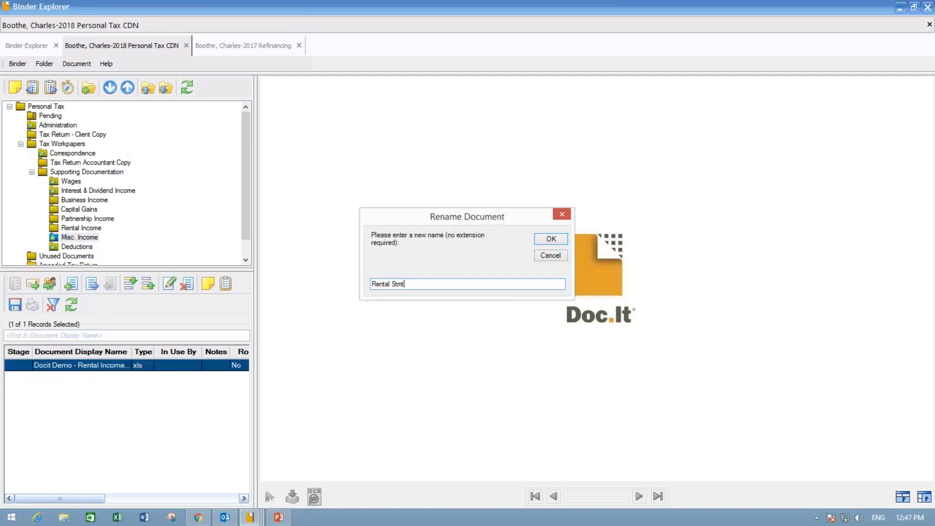
key(Return)
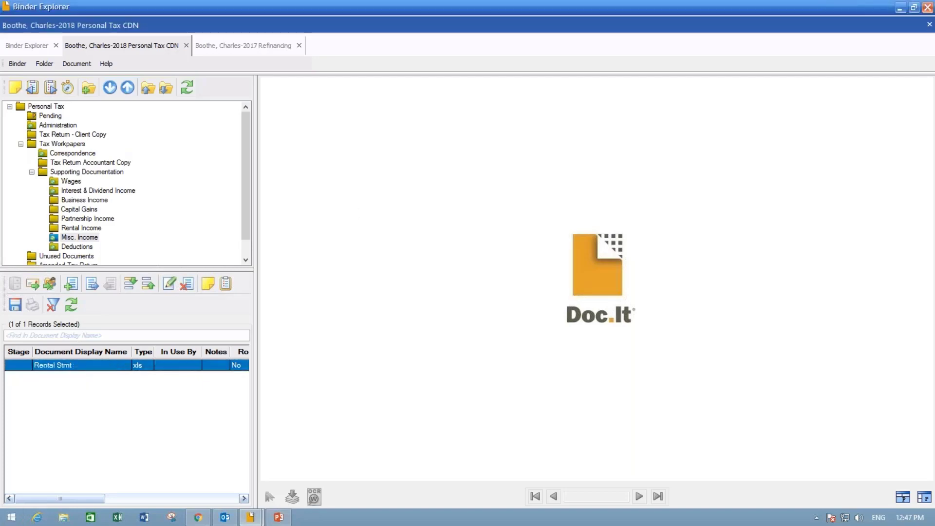
- Open the Rental Stmt workbook, set Repairs and Maintenance to 600, and save and close it
double_click(69, 365)
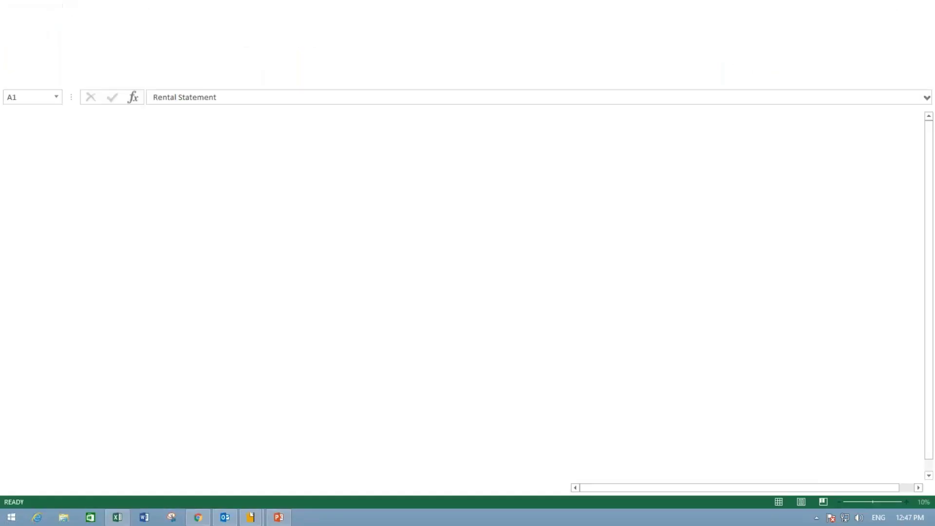
click(167, 255)
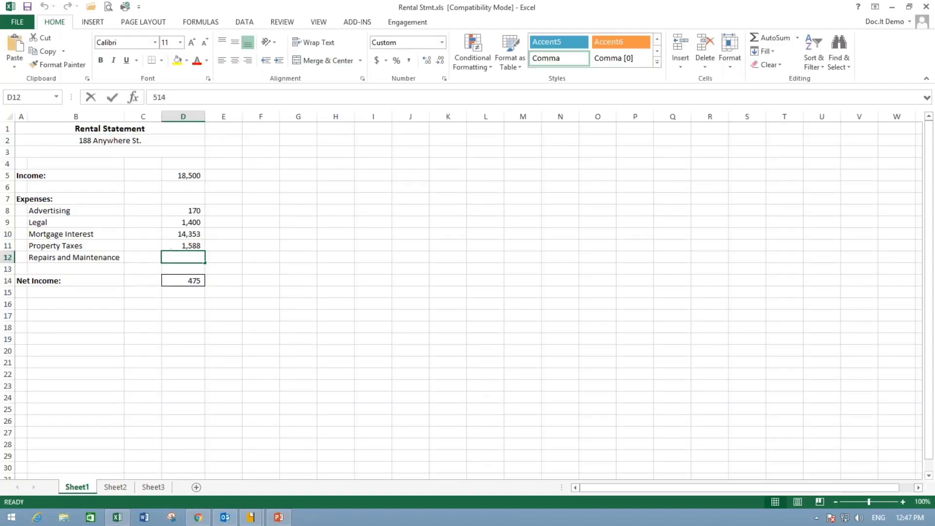
text(600)
key(Return)
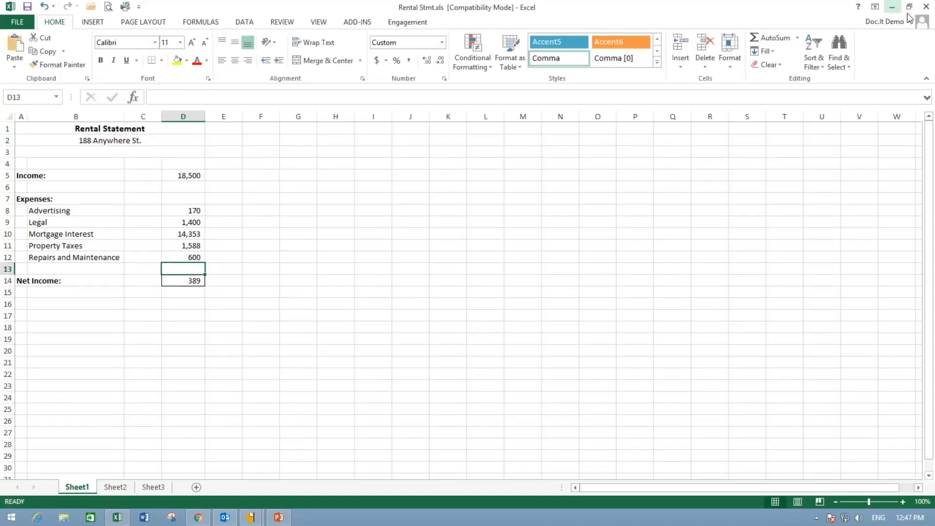
click(926, 7)
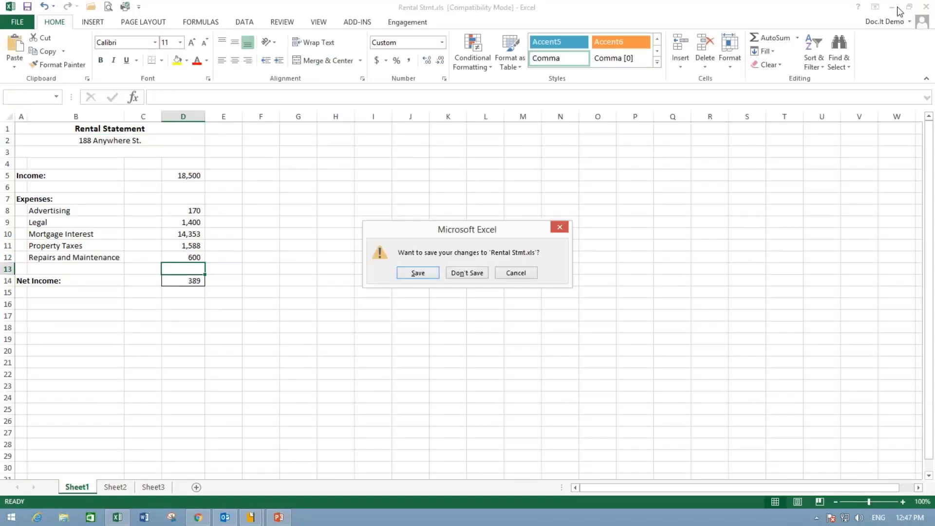
click(408, 274)
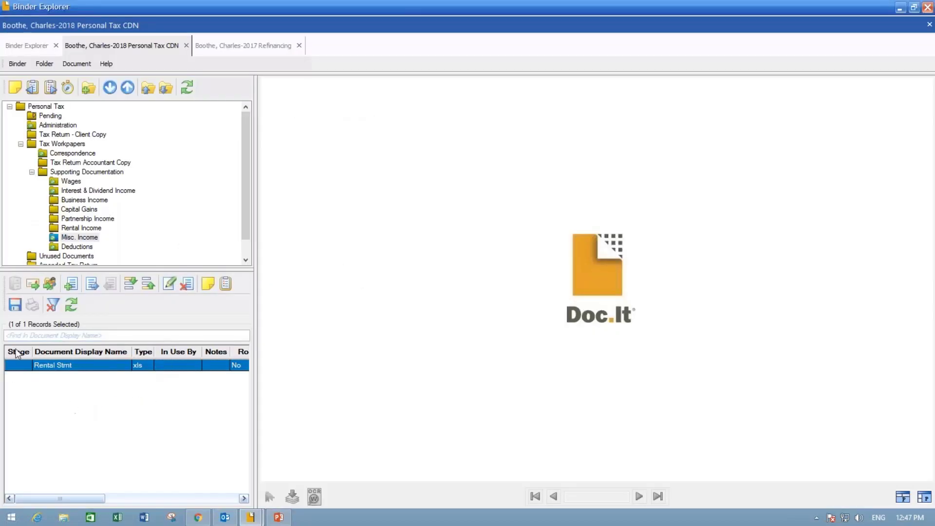
- Mark the Rental Stmt document in the Misc. Income folder for roll forward
drag(254, 388, 308, 387)
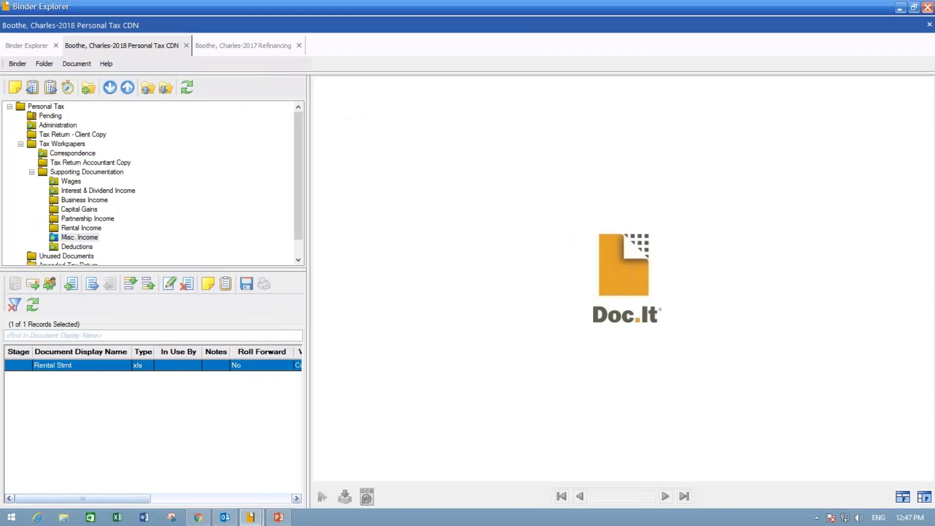
right_click(251, 370)
mouse_move(291, 288)
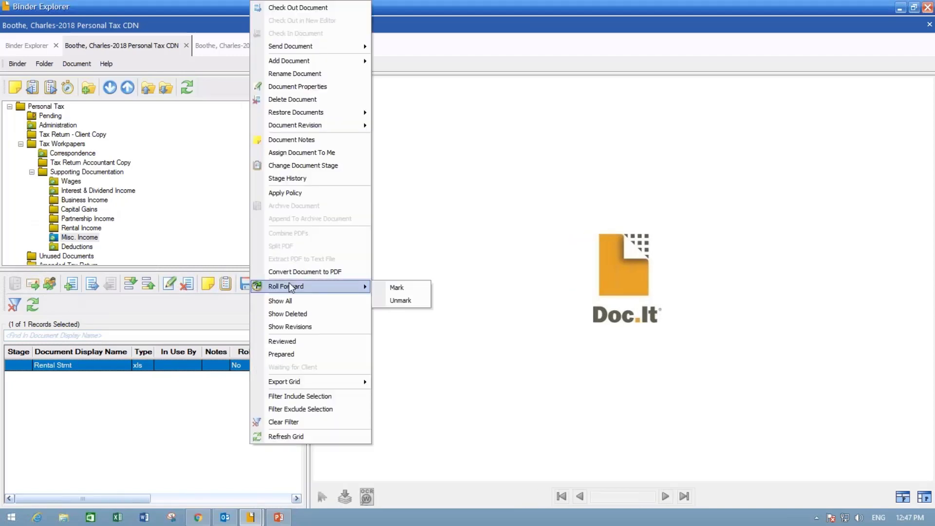
click(403, 289)
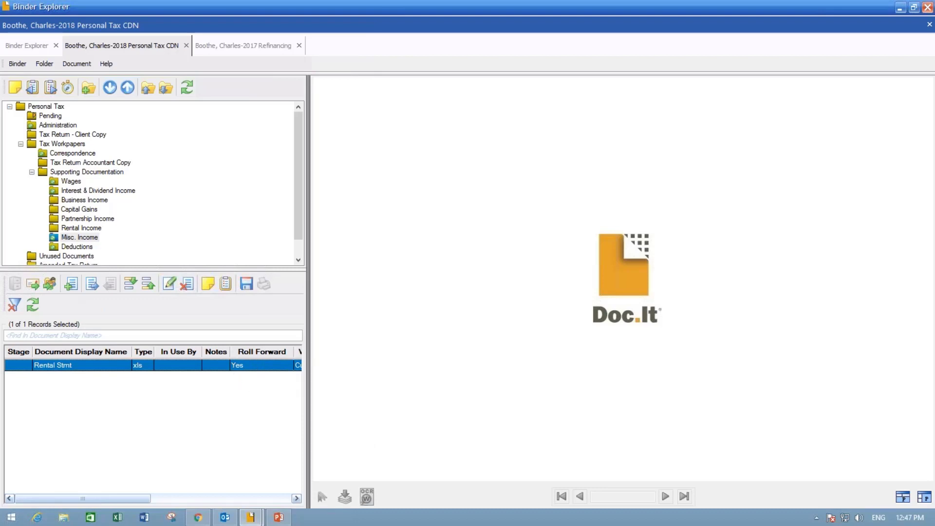
drag(307, 380, 260, 383)
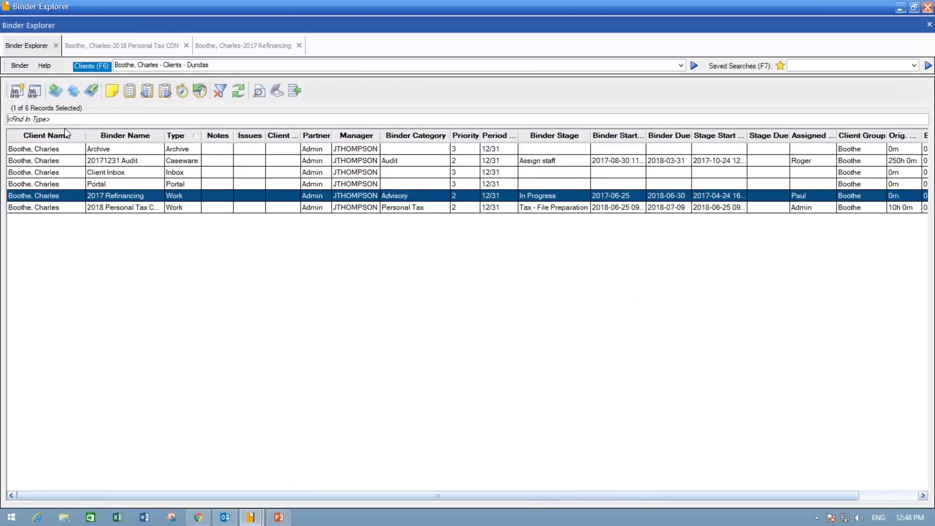
- Open the client's Portal binder, show its From Client folder, and detach the binder as a floating window
double_click(104, 185)
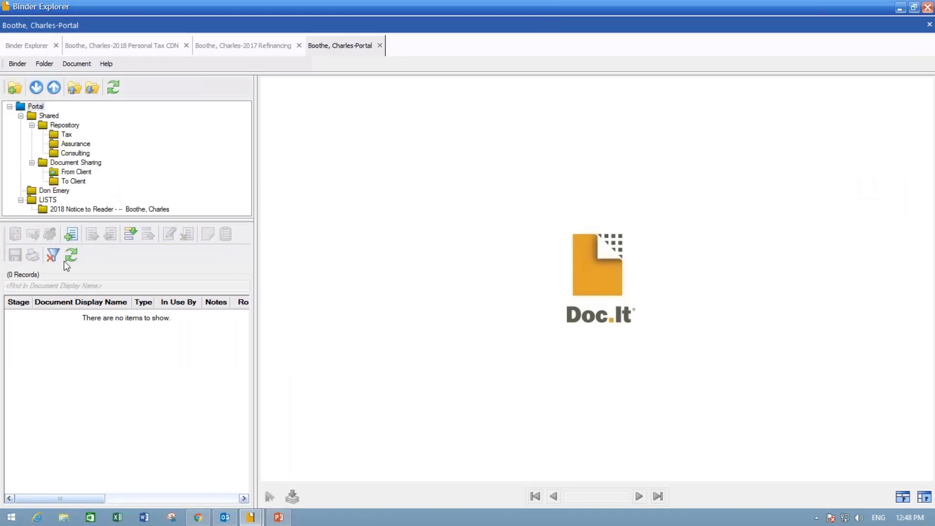
click(64, 173)
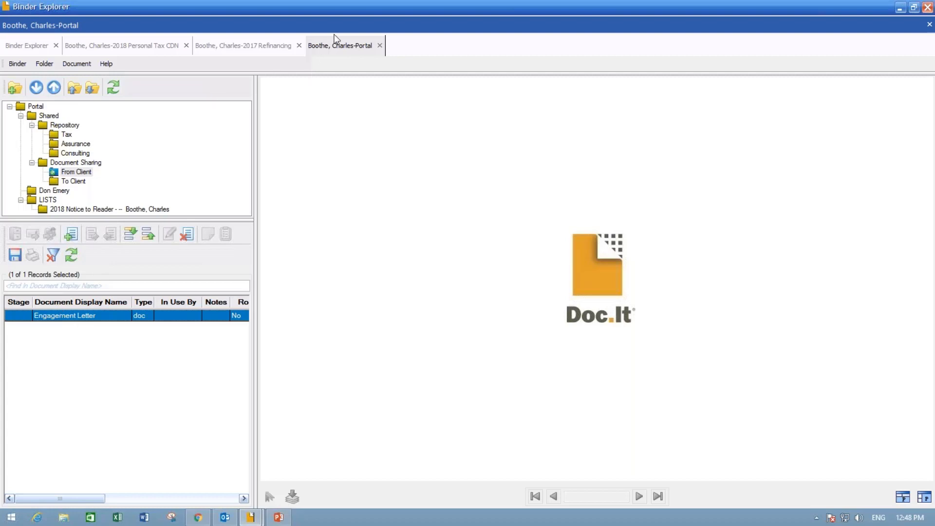
drag(326, 50, 616, 123)
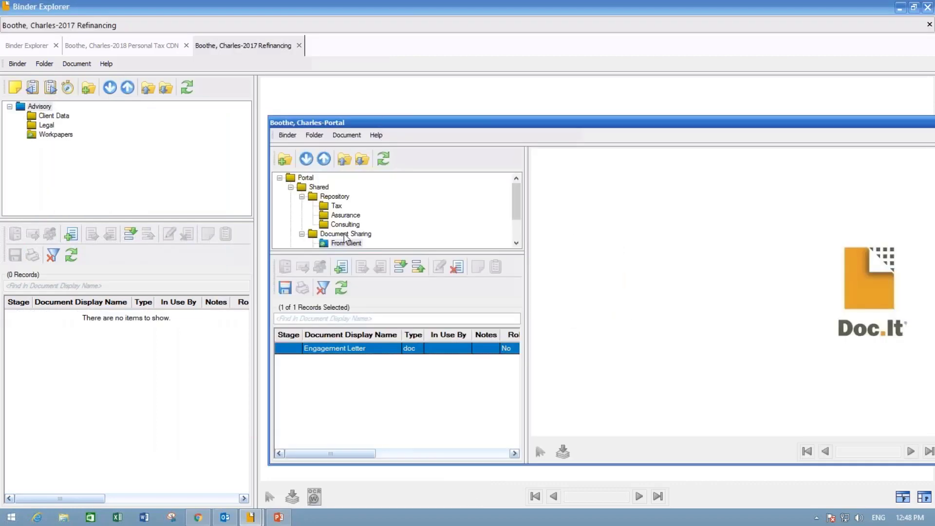
- Copy the portal's Engagement Letter into the 2018 Personal Tax binder's Supporting Documentation folder and refresh the portal's document list
click(126, 49)
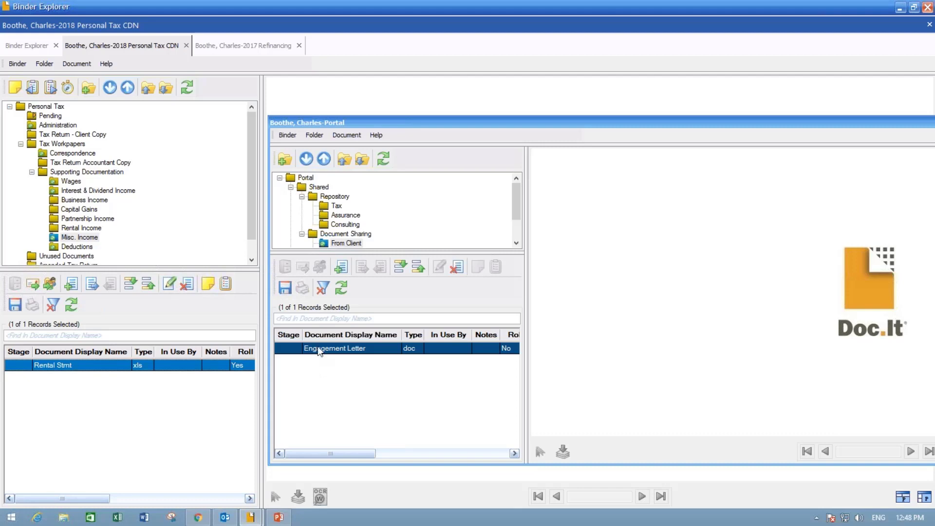
drag(319, 352, 62, 178)
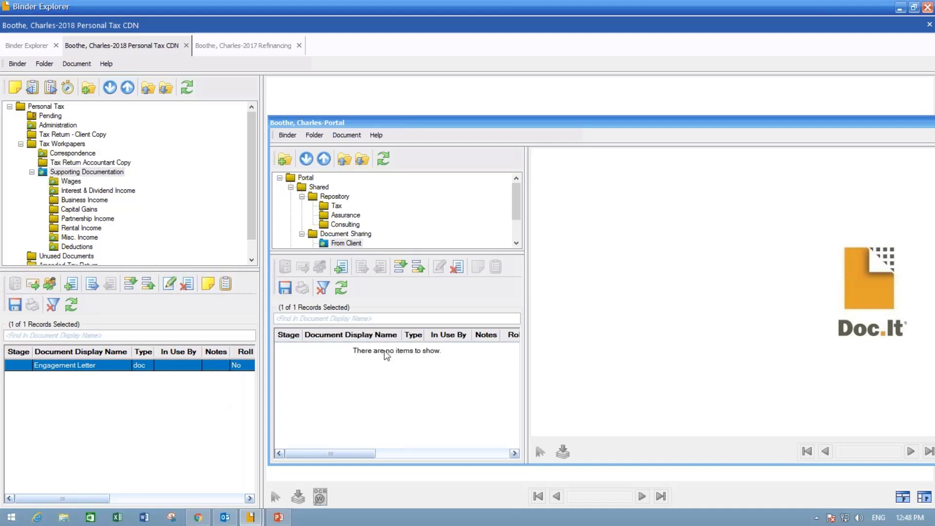
click(341, 292)
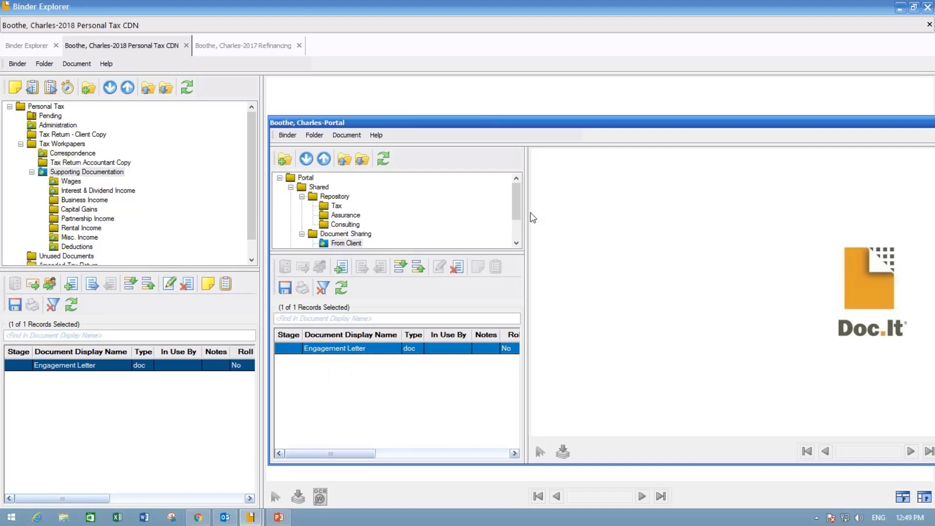
- Check the 2018 Notice to Reader folder under LISTS, dock the Portal binder again, and return to the 2018 Personal Tax binder
drag(517, 204, 485, 245)
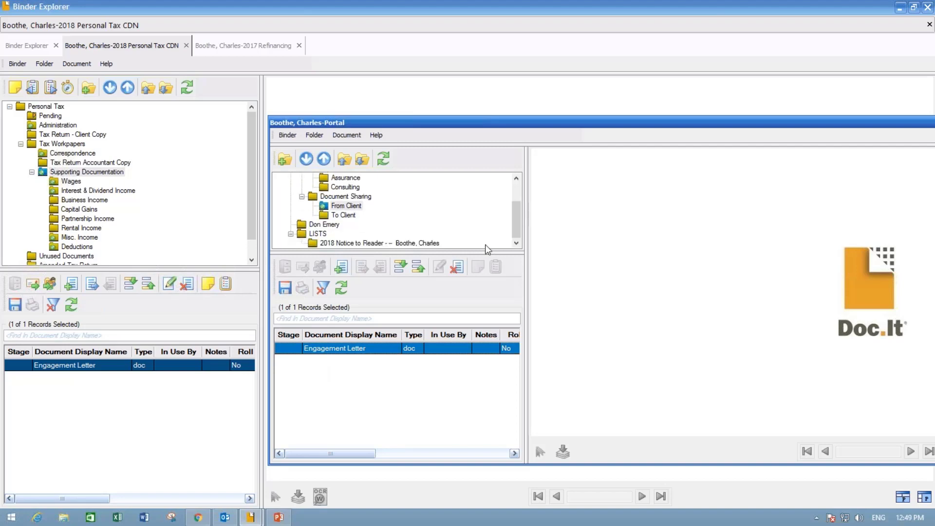
click(344, 245)
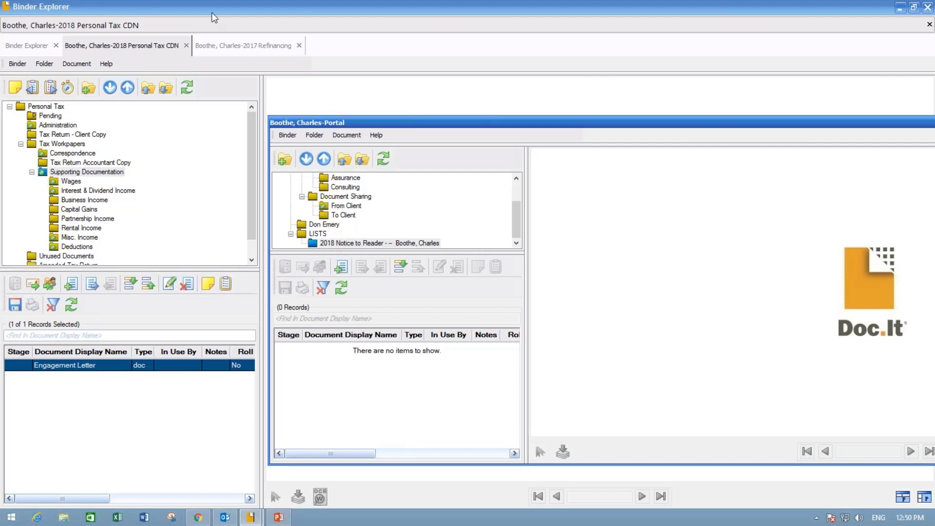
drag(305, 104, 282, 27)
click(141, 47)
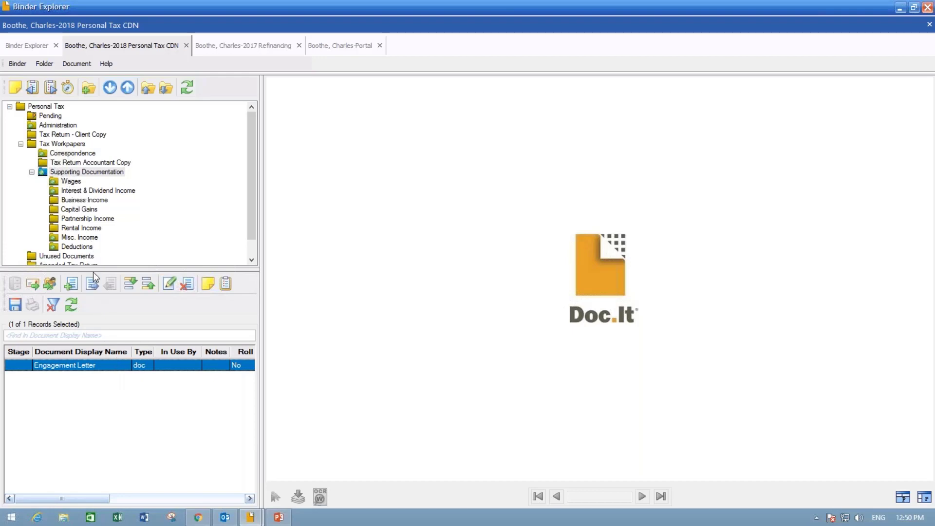
- Enlarge the document list and show all documents of the 2018 Personal Tax binder in it
drag(93, 271, 95, 211)
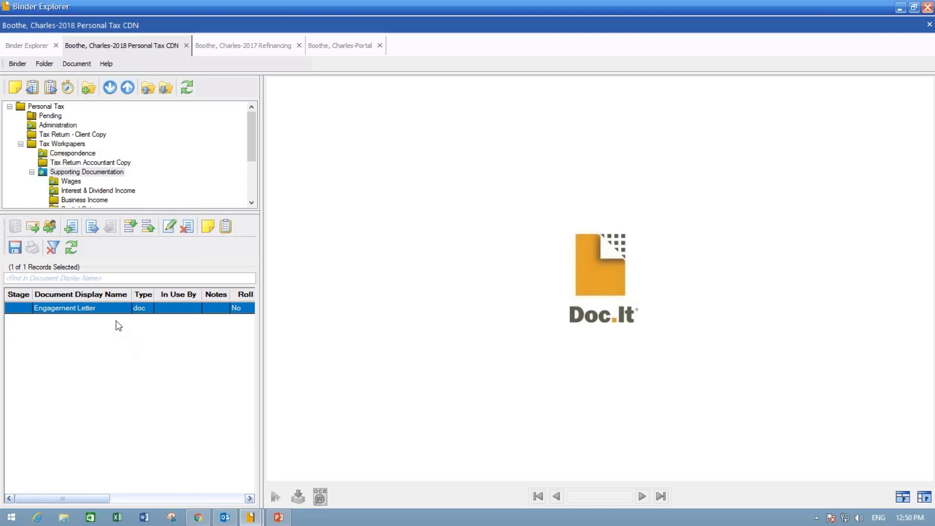
right_click(116, 321)
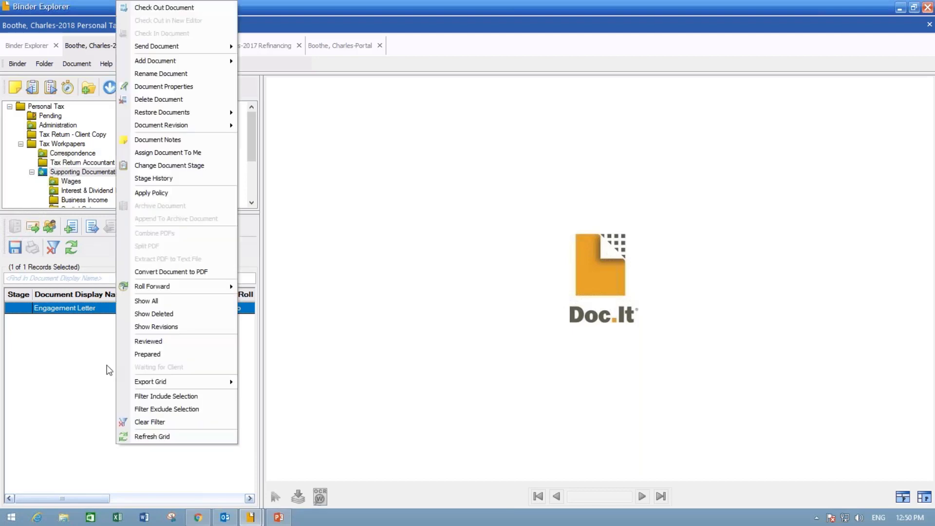
click(135, 301)
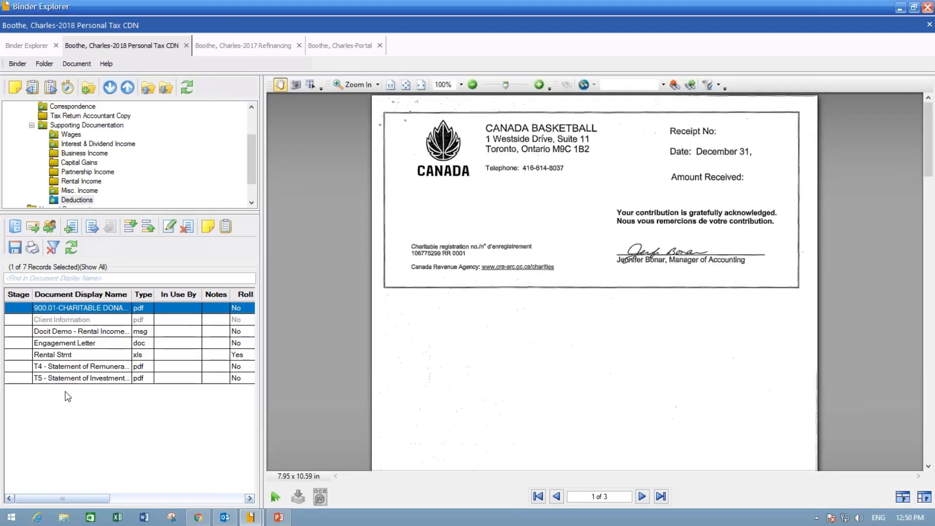
- Check out the charitable donations, T4 and T5 PDFs together and look through each one in the PDF editor
click(71, 369)
shift+click(74, 380)
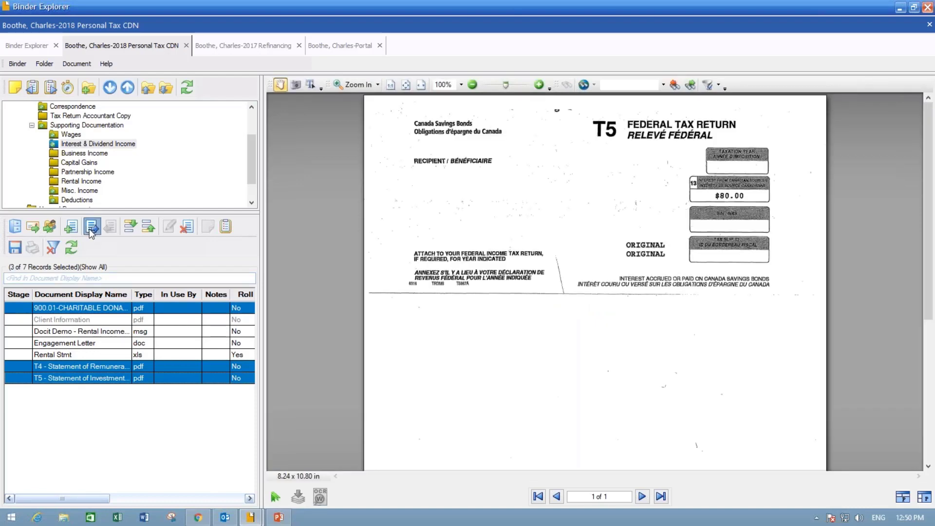
click(92, 229)
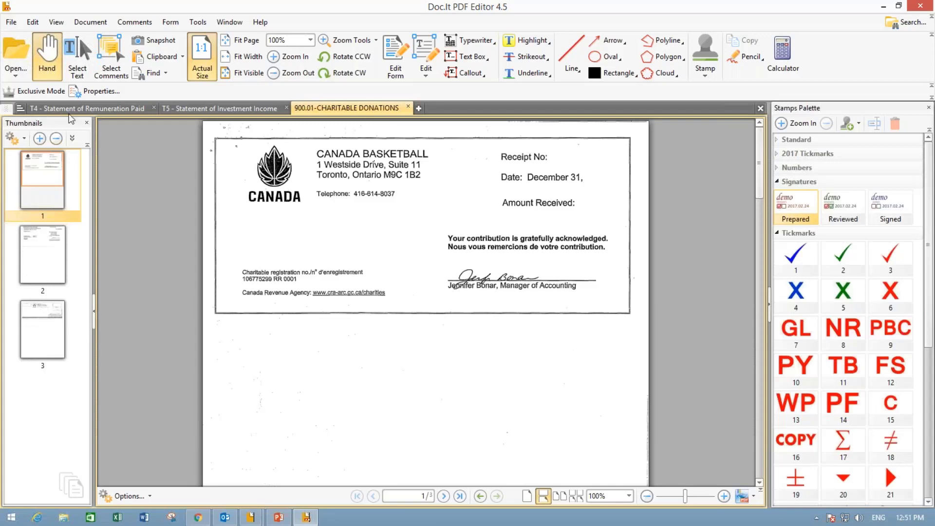
click(73, 110)
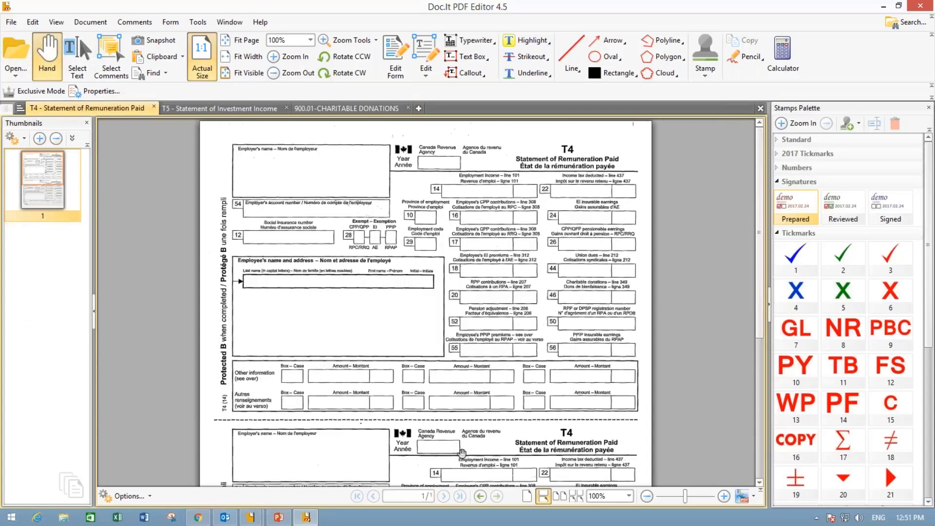
click(186, 111)
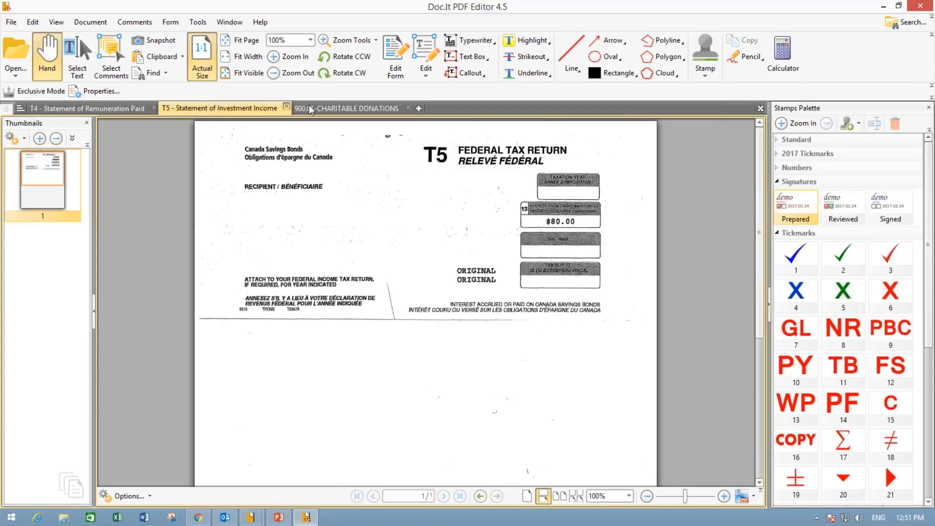
click(314, 108)
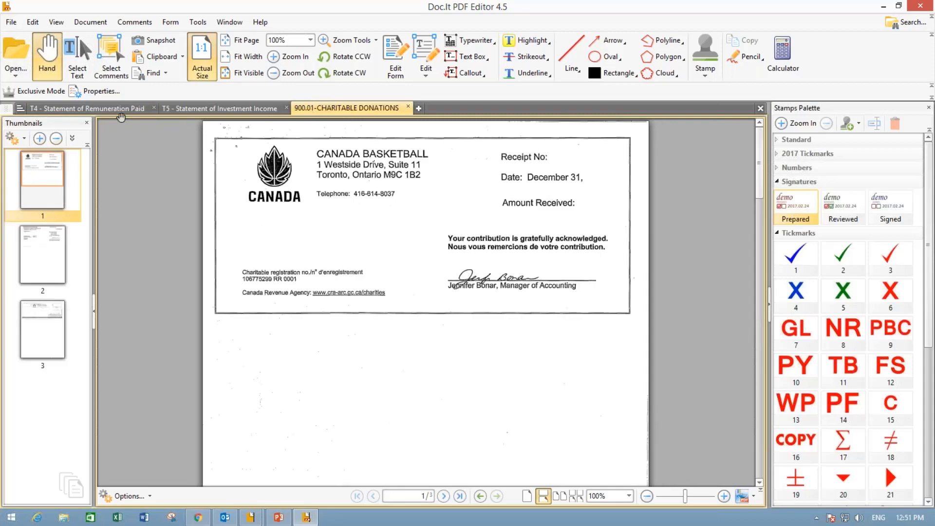
- Stamp red check tickmarks beside boxes 14, 16, 20, 22 and 26 on the T4 statement
click(122, 111)
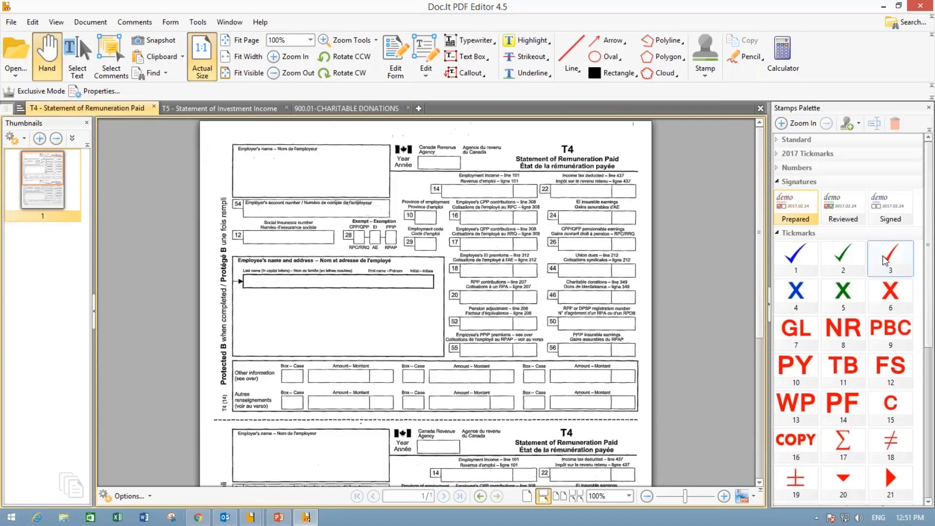
click(866, 253)
click(537, 191)
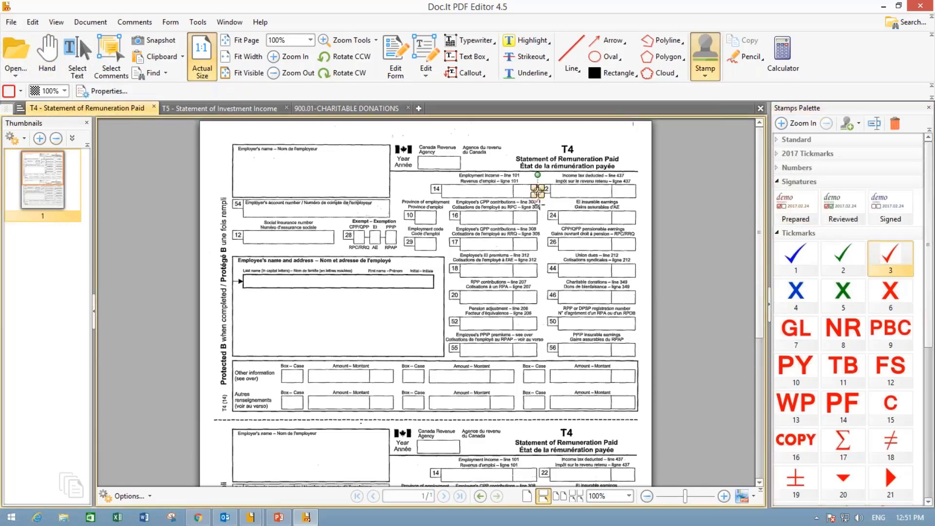
click(537, 218)
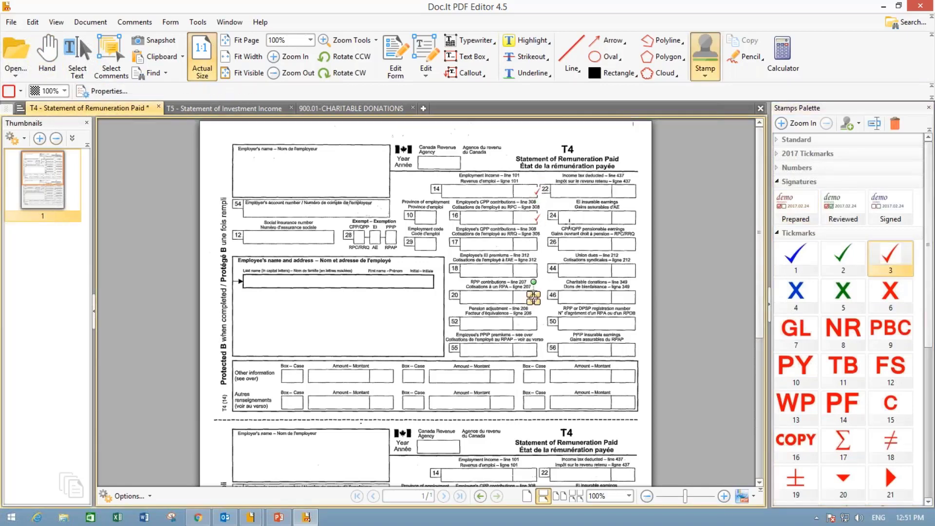
click(632, 244)
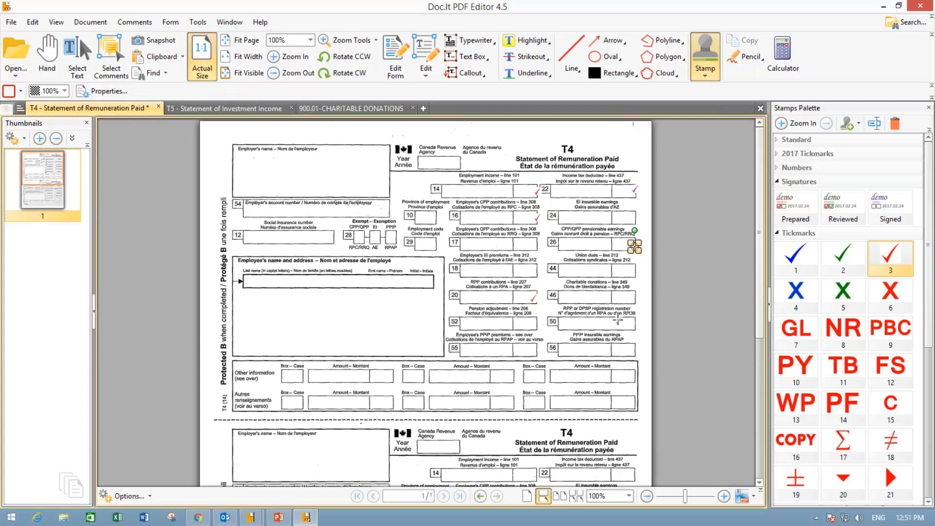
key(Escape)
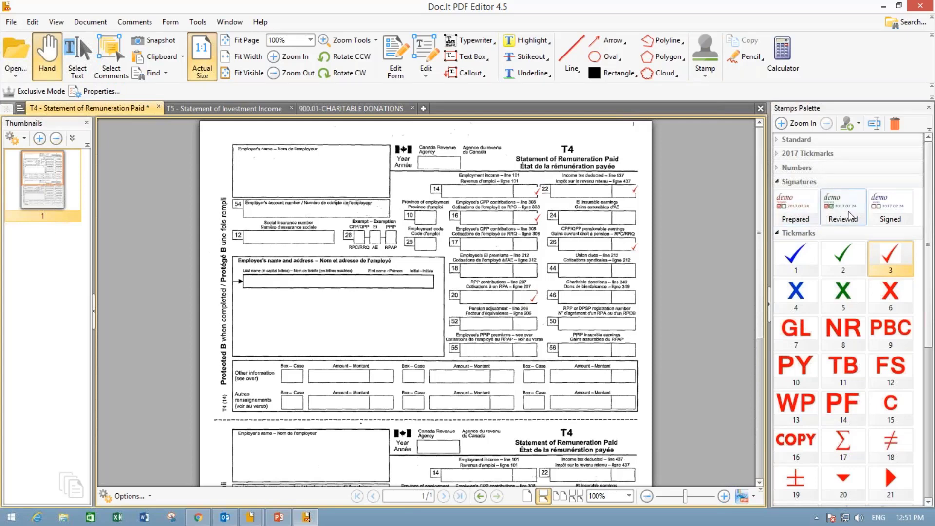
- Place the Prepared signature stamp above the T4 heading and look over the page-editing commands for its thumbnail
click(799, 216)
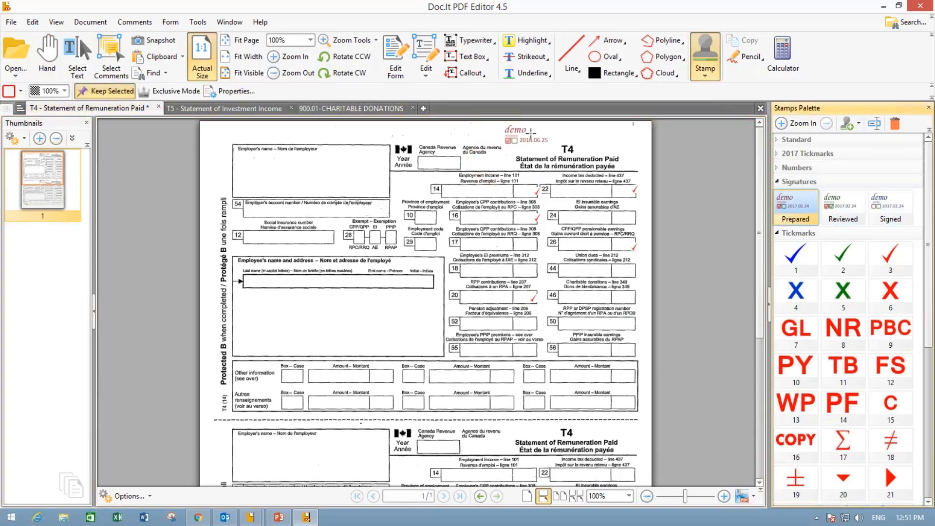
click(528, 135)
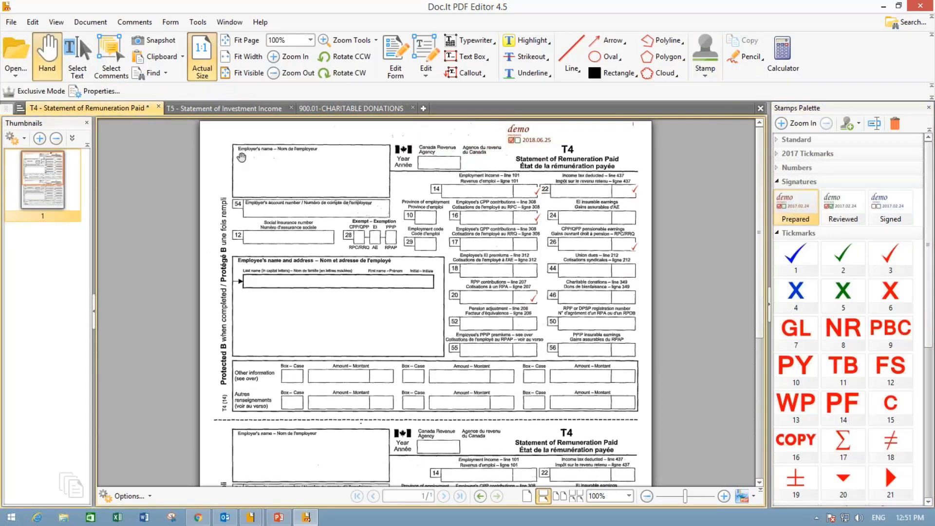
right_click(60, 171)
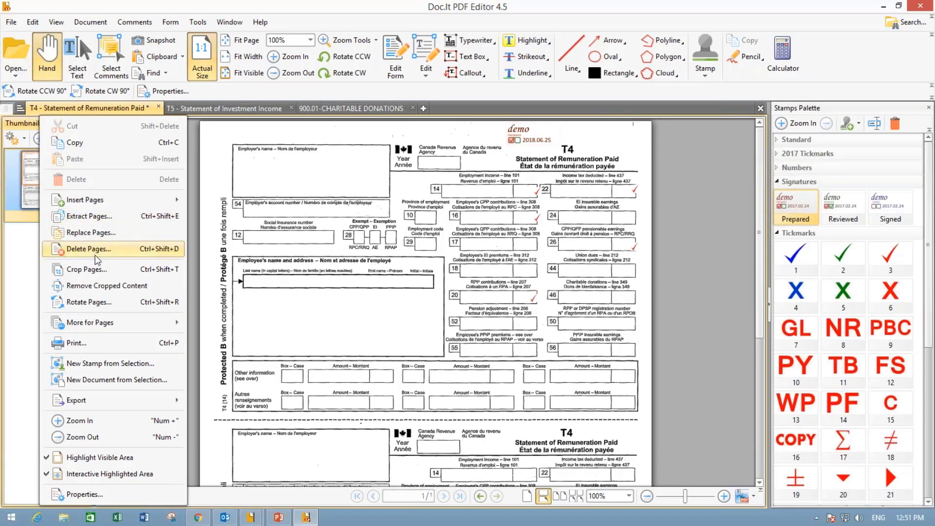
key(Escape)
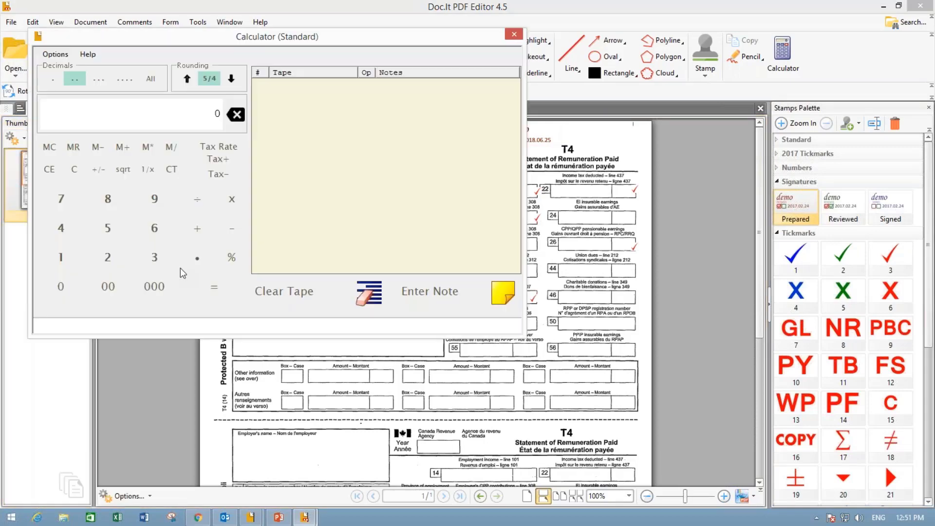
- Add 123, 456 and 789 on the calculator tape and attach the note "Total Gas Reciepts" to the total row
text(123+456+789)
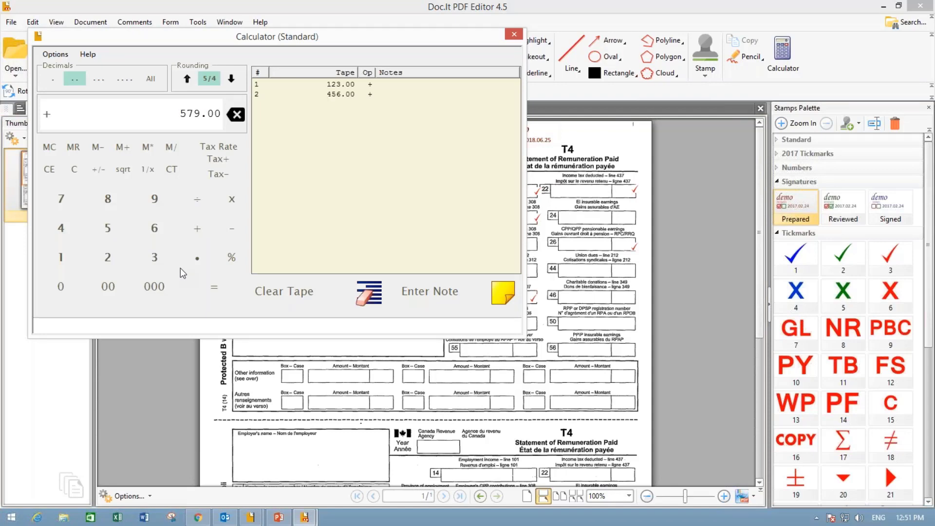
key(Return)
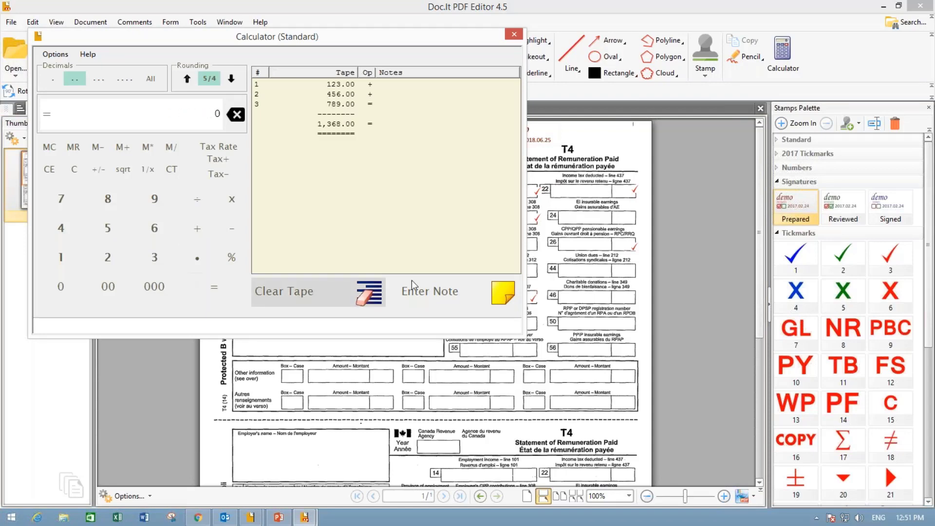
double_click(403, 128)
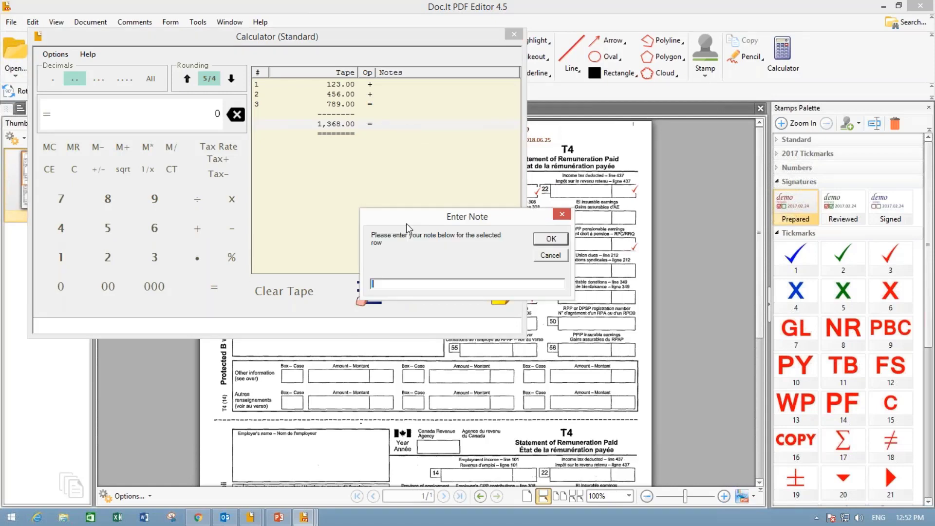
text(Totz)
key(BackSpace)
text(al Gas Reciepts)
click(547, 239)
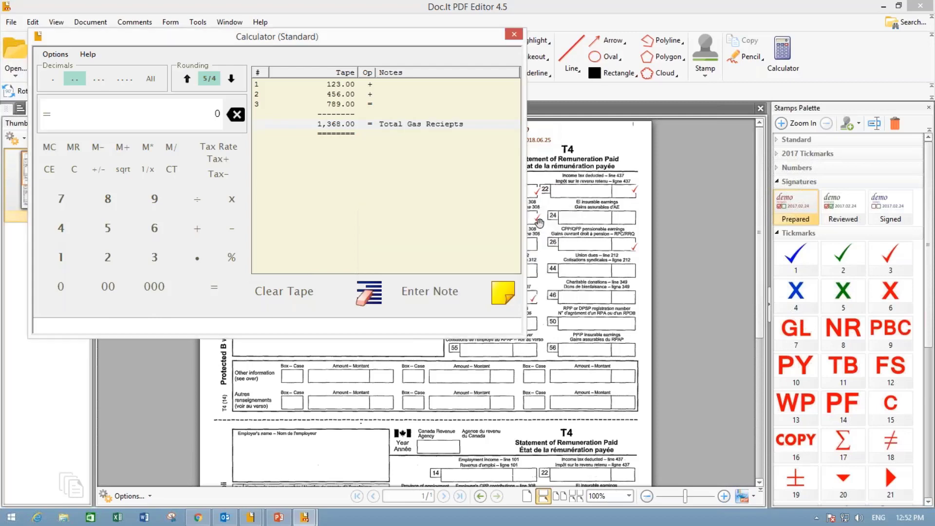
- Paste the calculator tape onto the lower T4 slip and move it over the employee's name and address box
click(501, 429)
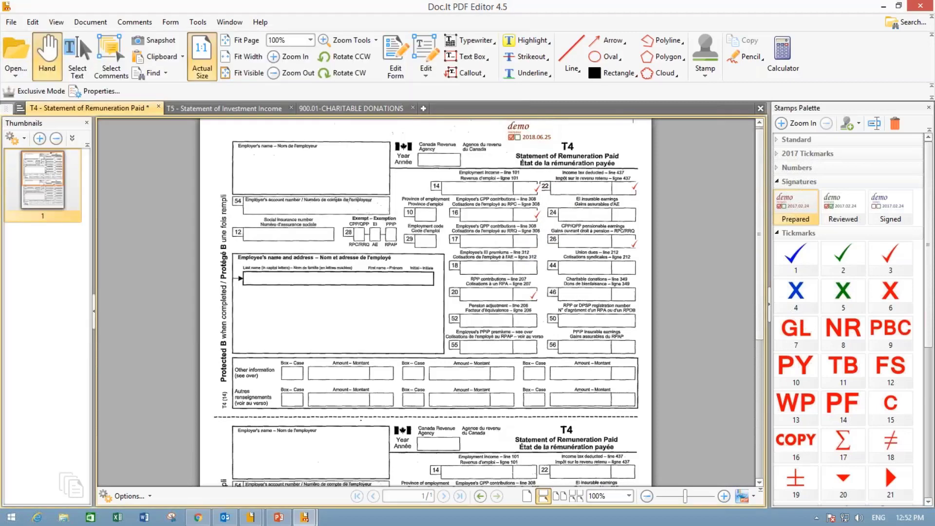
scroll(353, 375, down, 5)
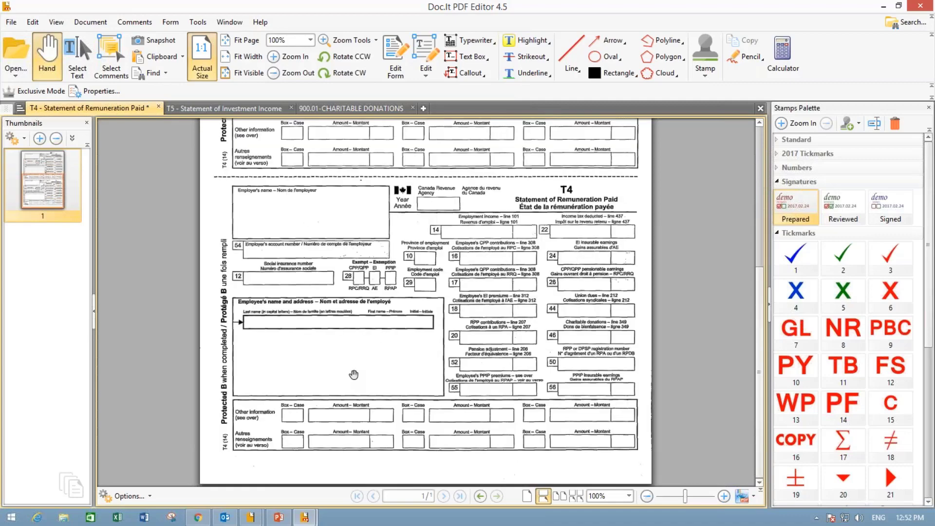
text(1 123.00 + 2 456.00 + 3 789.00 = -------- 1,368.00 = Total Gas Reciepts ========)
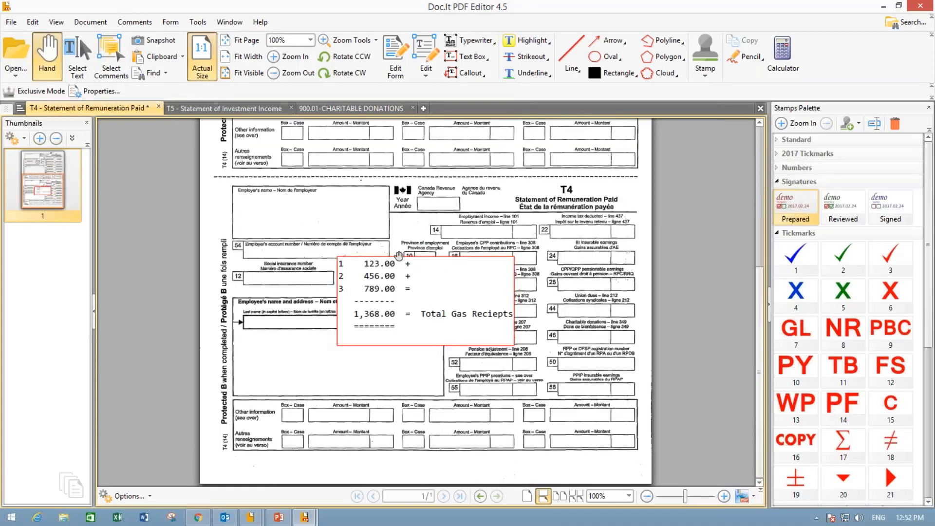
drag(384, 270, 289, 314)
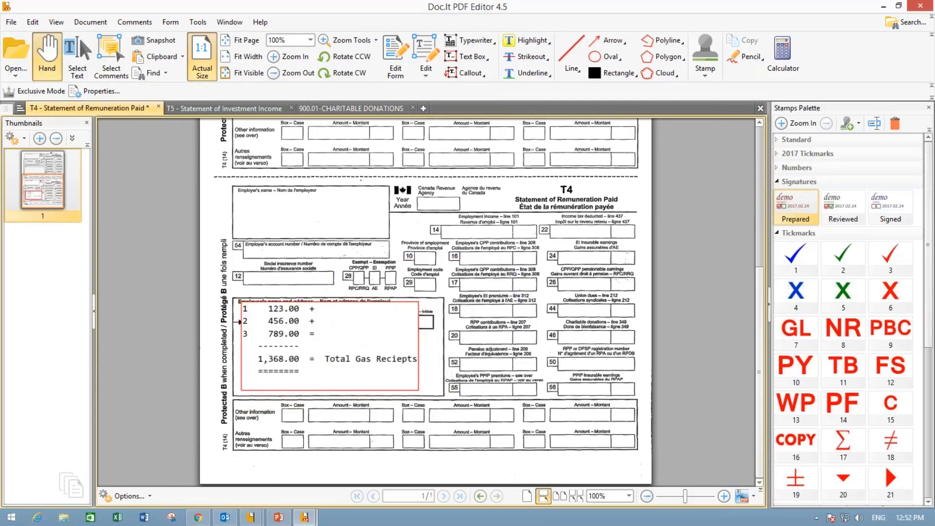
drag(470, 413, 471, 416)
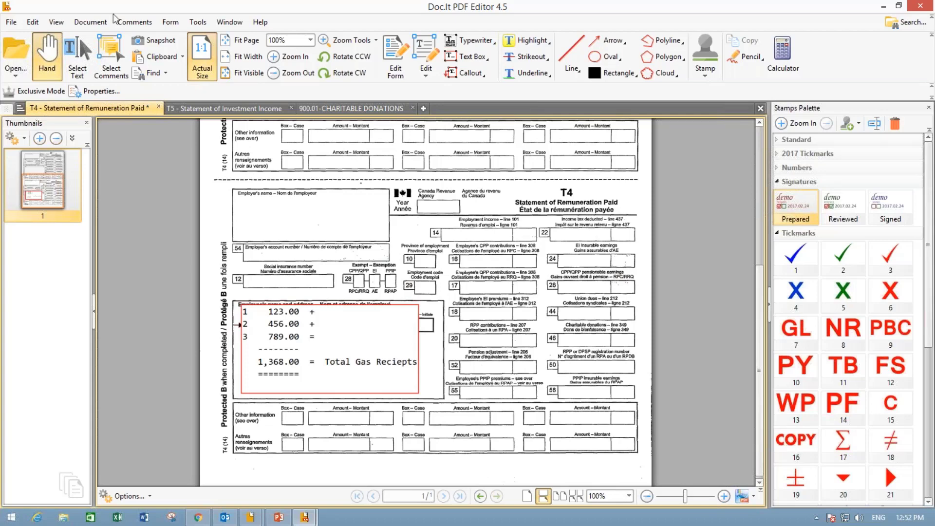
- Look over the document-level commands available for the T4 PDF, such as inserting, extracting and rotating pages
click(78, 22)
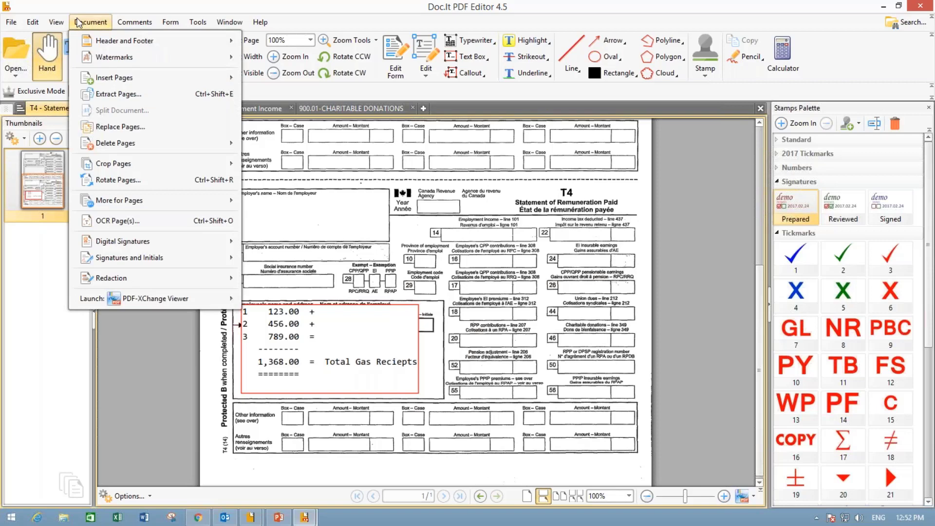
mouse_move(77, 41)
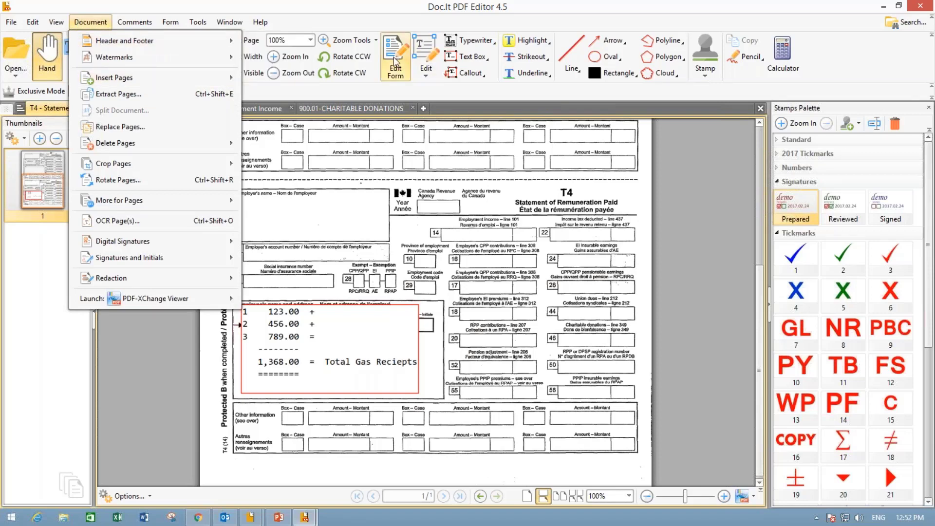
click(561, 137)
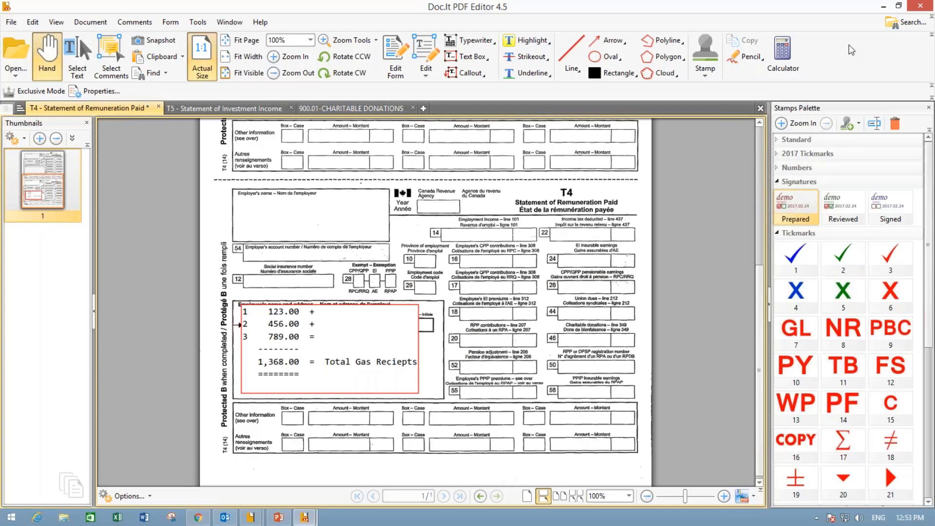
- Close the PDF editor, return to the client's binder list and select the 2018 Personal Tax binder
click(921, 6)
click(414, 294)
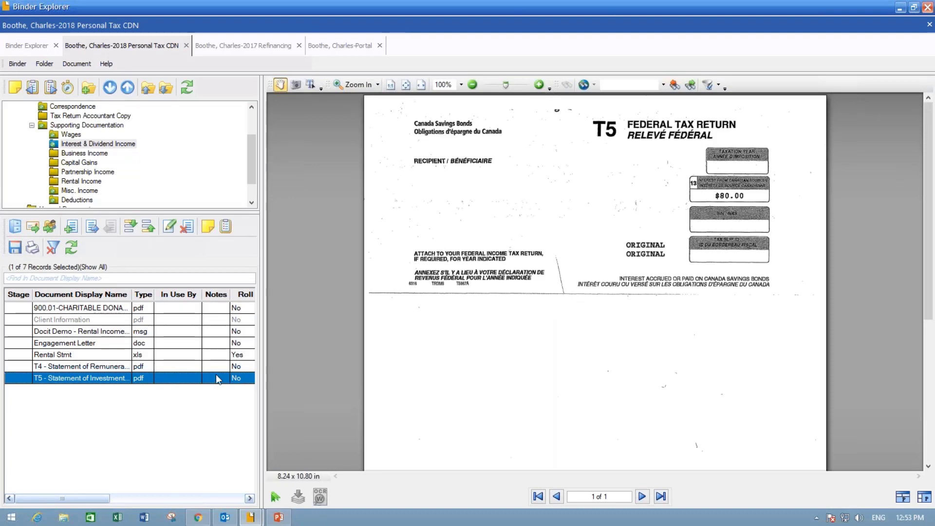
click(10, 45)
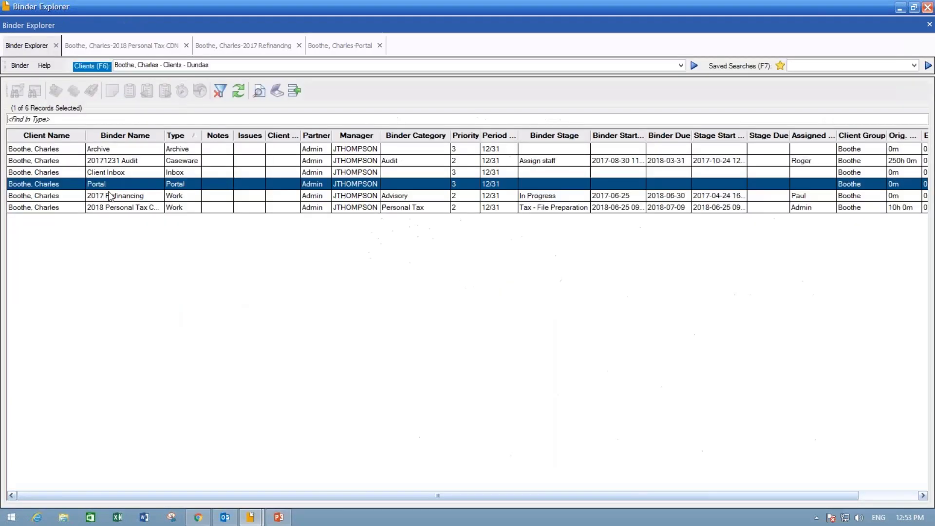
click(105, 204)
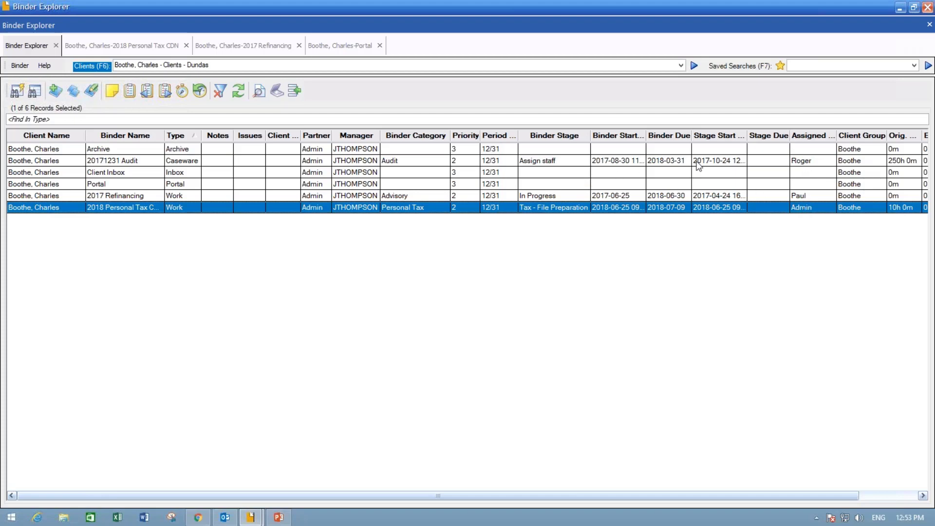
- Run the saved search "Assigned to me" and look through the binders' assignments
click(914, 65)
click(839, 106)
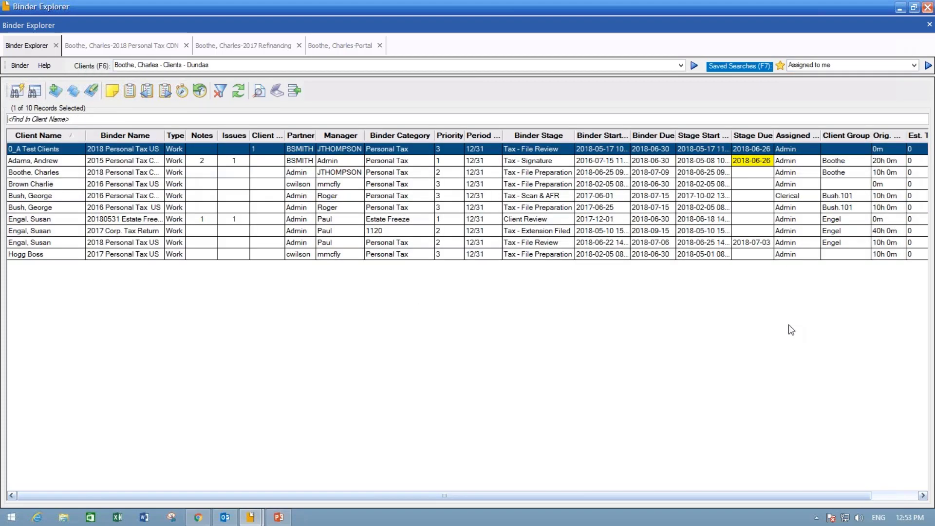
click(786, 184)
click(785, 173)
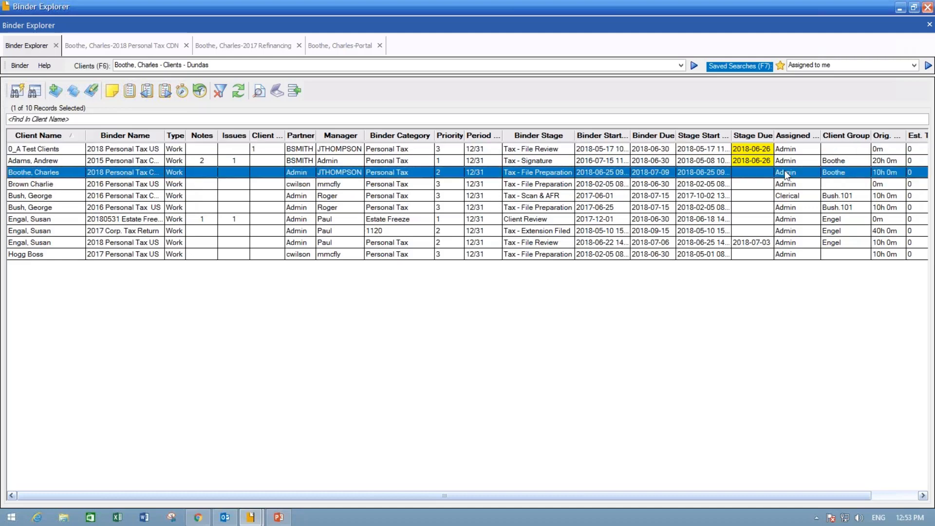
click(785, 162)
click(784, 196)
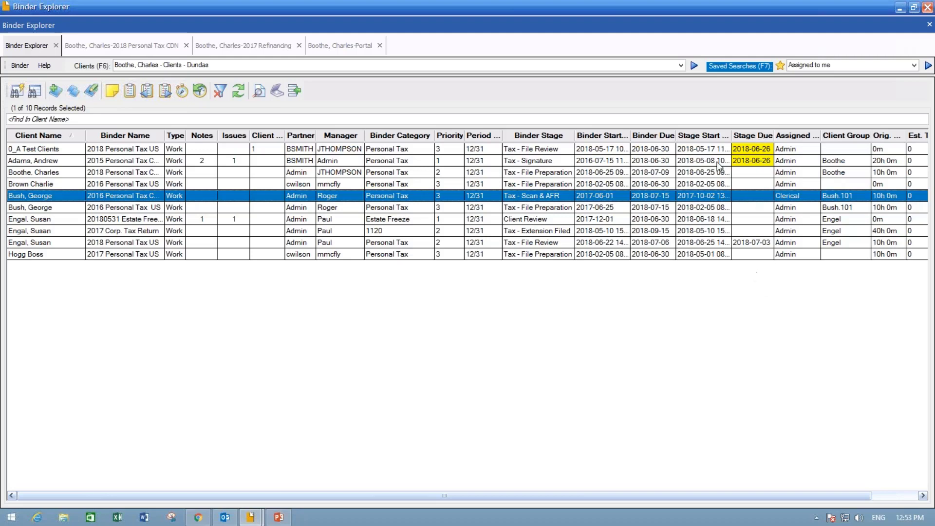
- Sort the assigned binders by stage start date, by binder due date and finally by priority
click(705, 136)
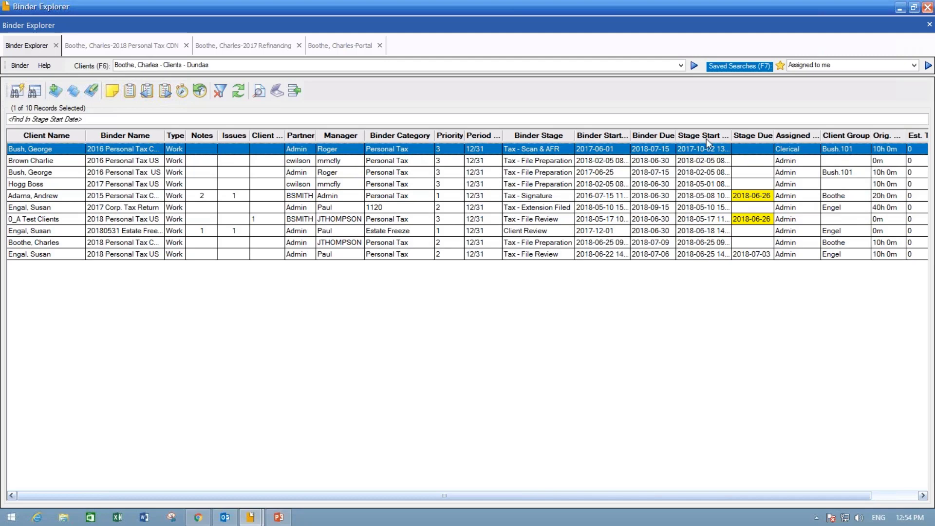
click(649, 135)
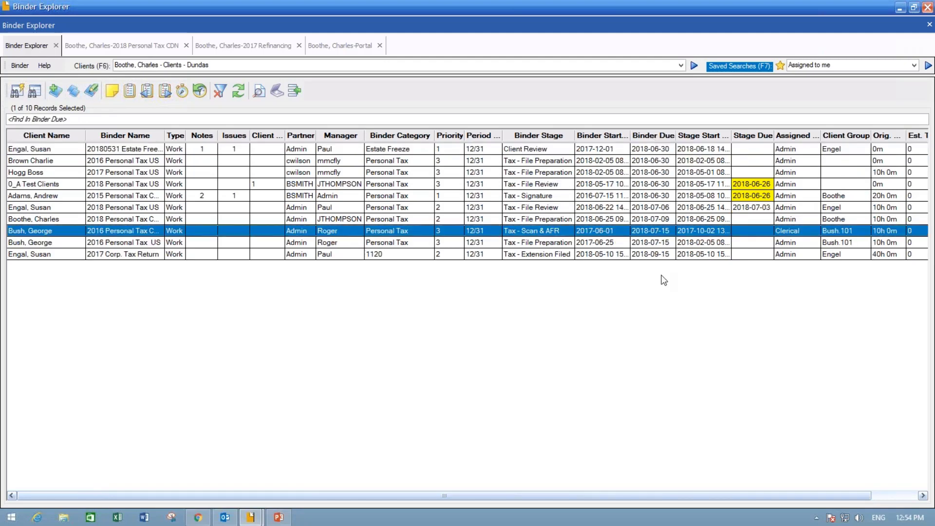
click(448, 138)
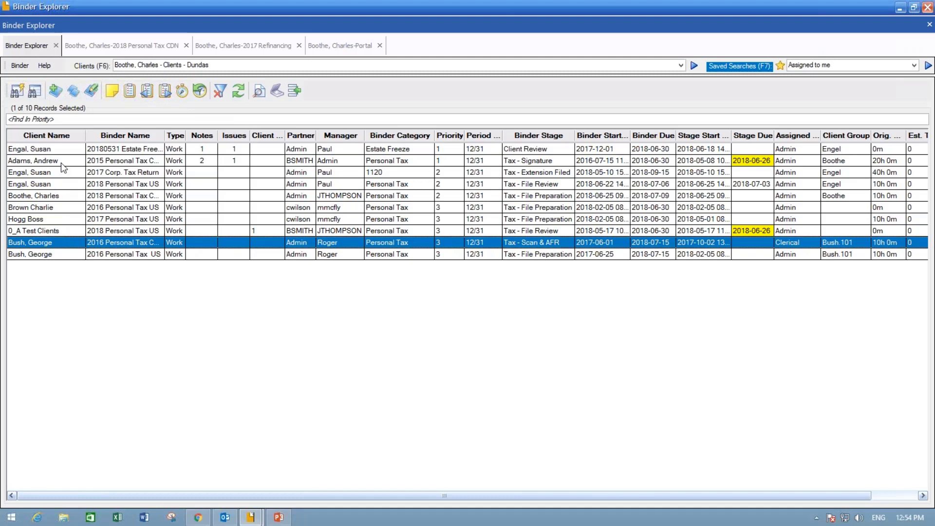
- Advance the 2018 Personal Tax CDN binder from Tax - File Preparation to the Tax - File Review stage, assigned to Admin
click(64, 184)
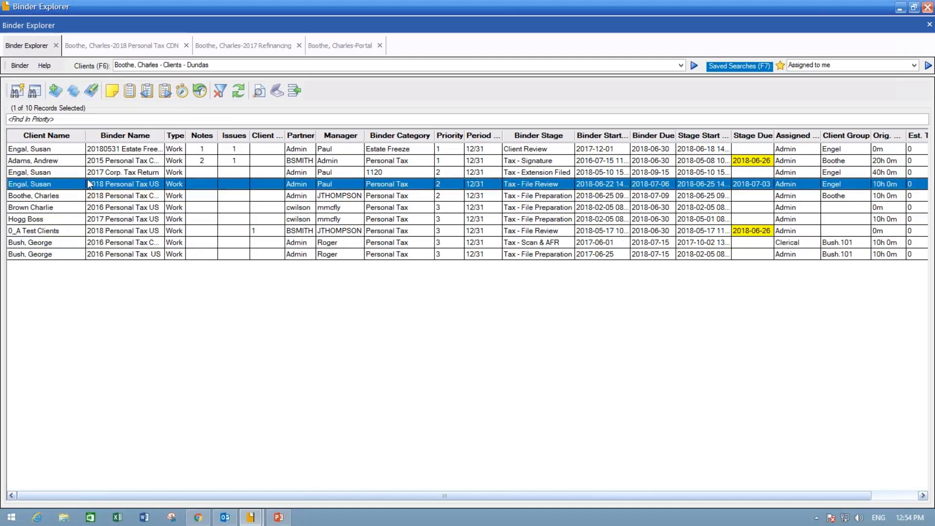
click(49, 196)
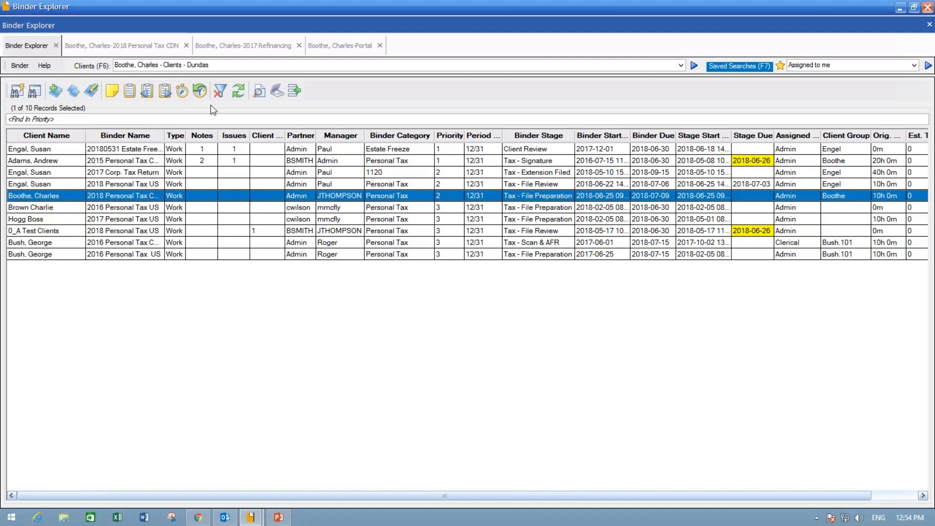
click(169, 93)
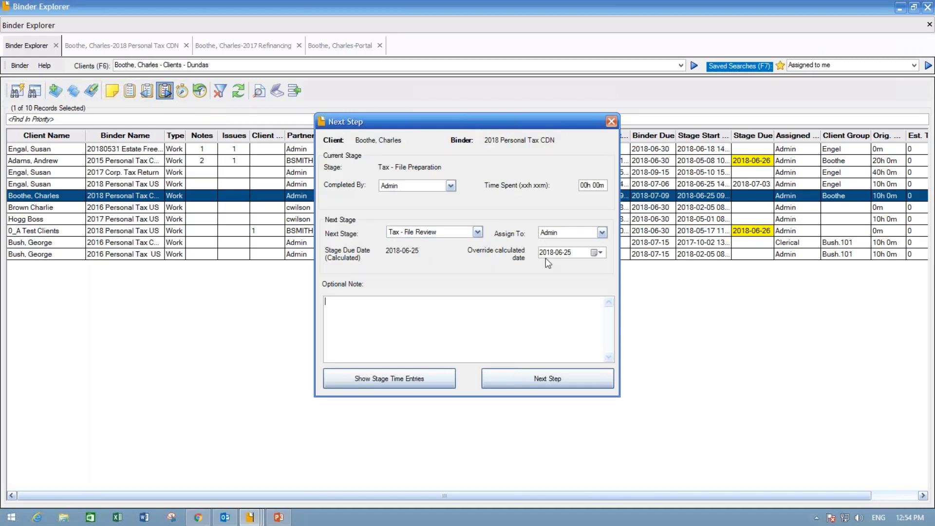
click(540, 378)
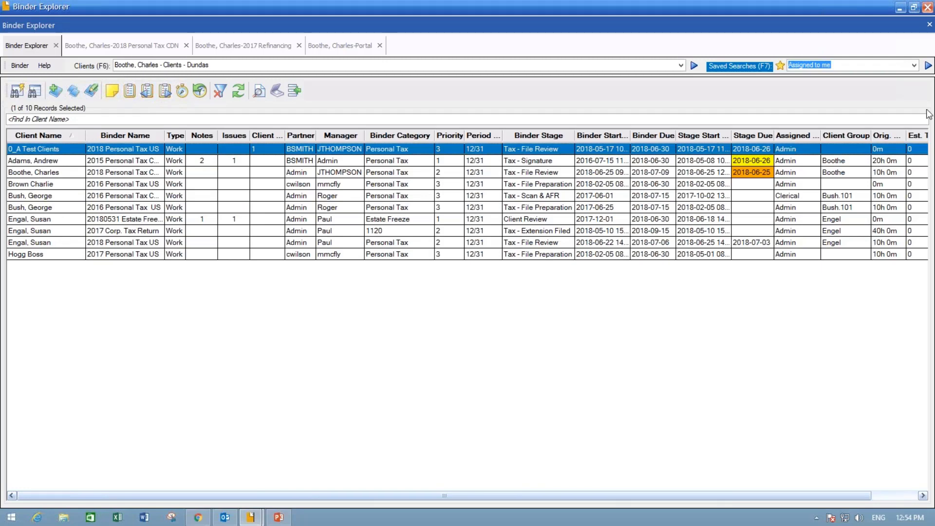
- Run the saved search "Partner - My Projects in Progress" and sort its binders by binder due date
click(914, 67)
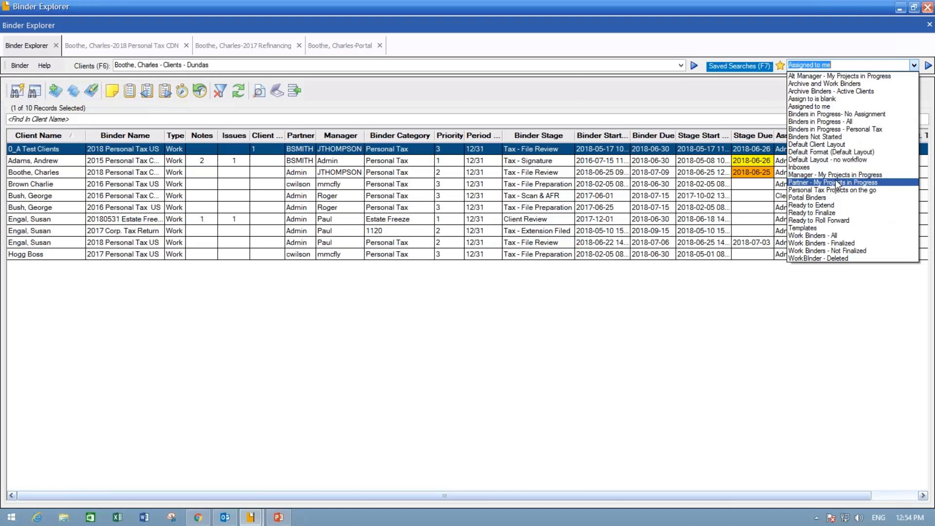
click(837, 182)
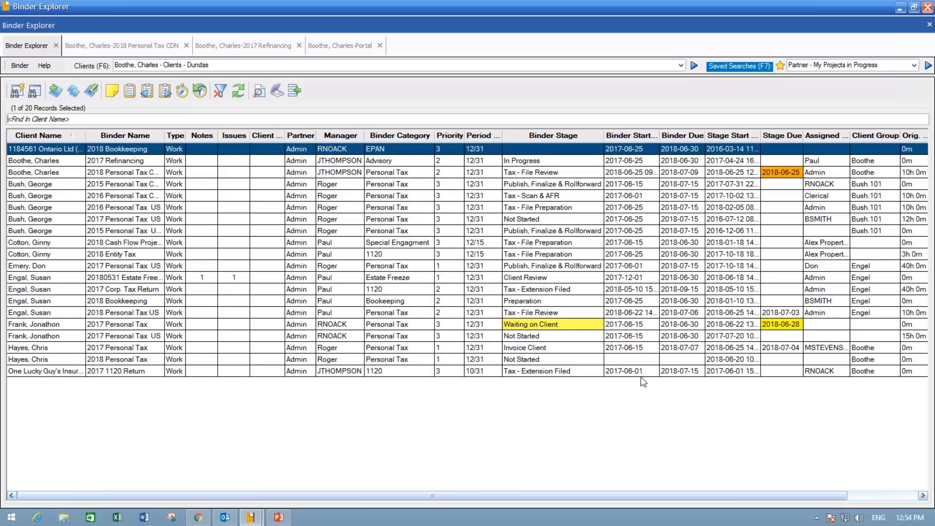
click(686, 136)
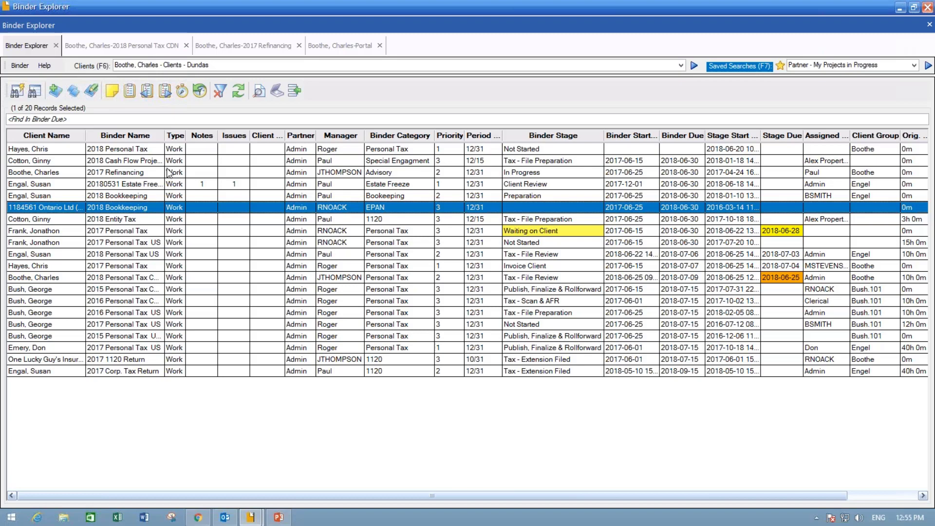
- List the client's binders again, open the 20171231 Audit binder in CaseWare Working Papers to view its documents, and close it
click(695, 65)
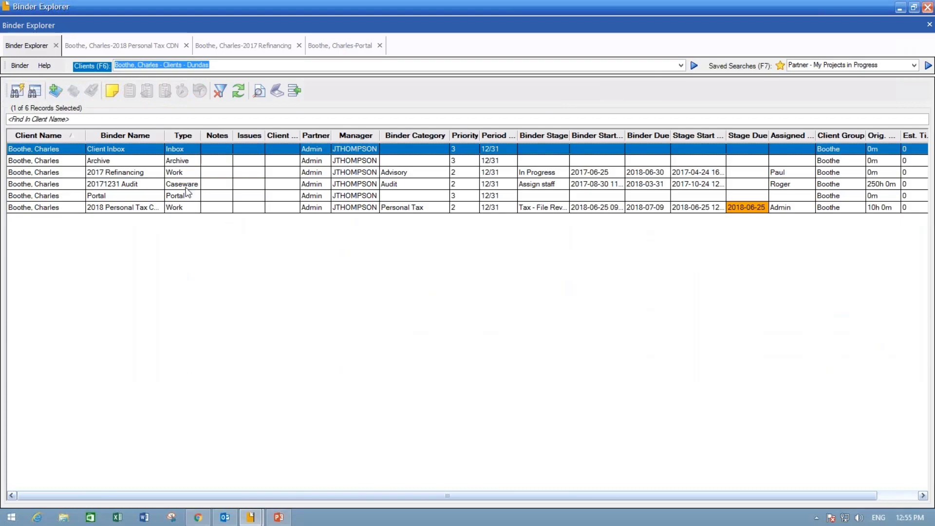
double_click(178, 185)
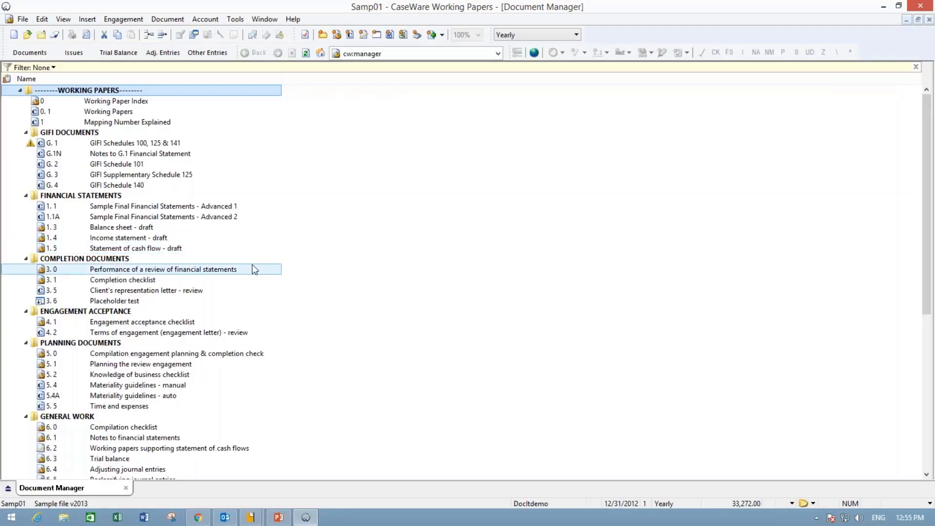
click(922, 7)
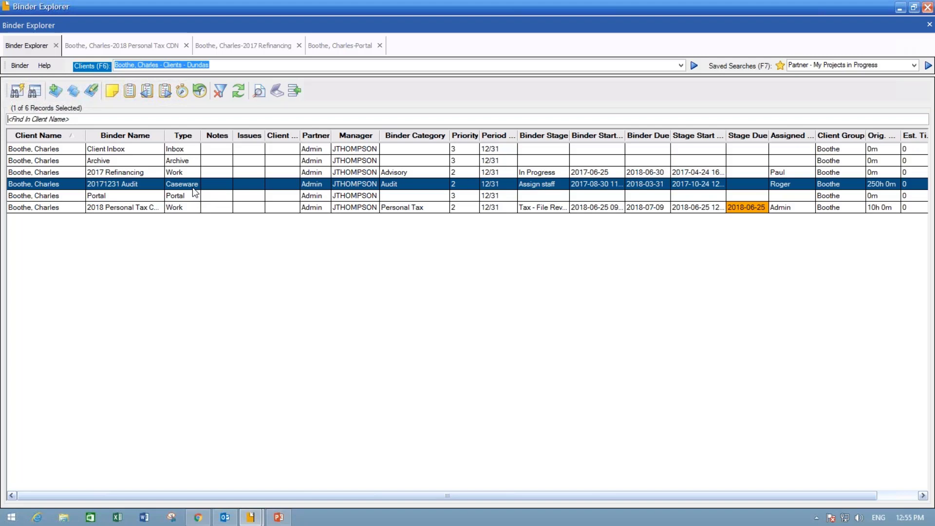
- Open the client's Archive binder and view its Financial Statements and Tax Return folders
click(110, 161)
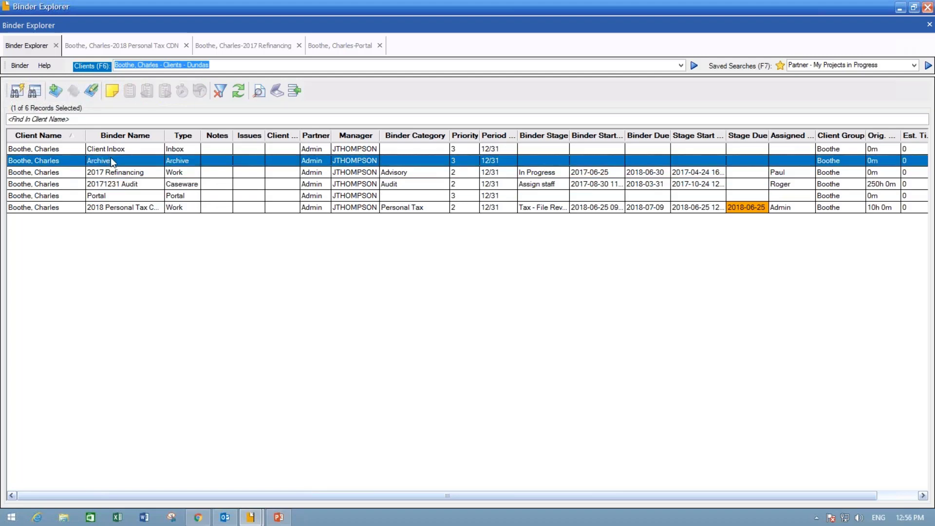
double_click(110, 157)
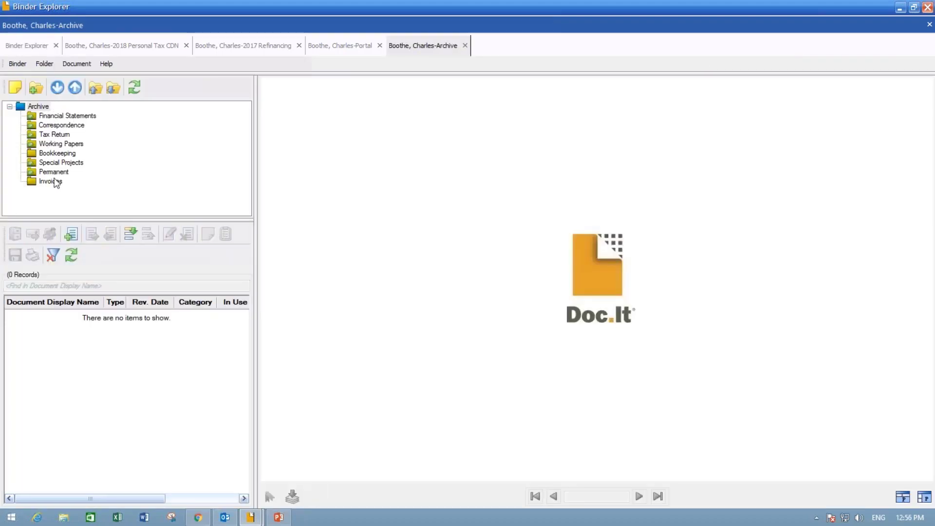
click(59, 118)
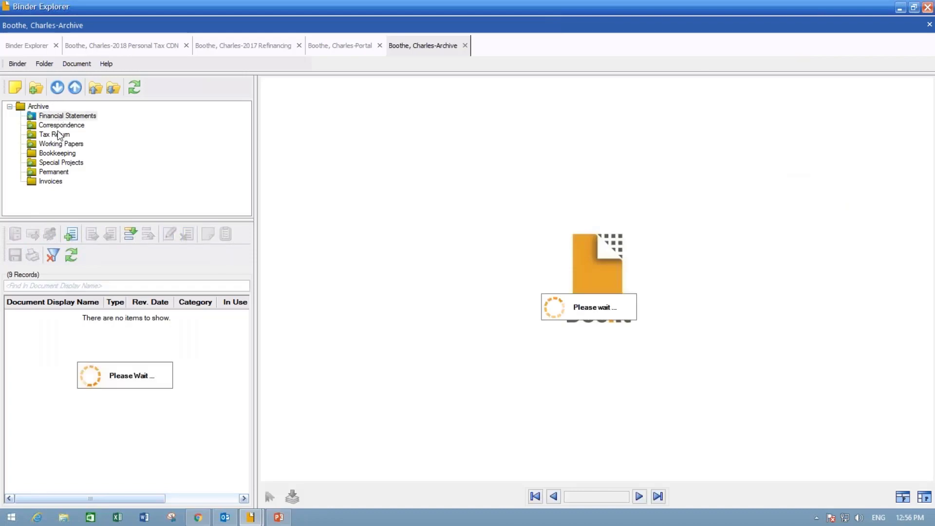
click(58, 135)
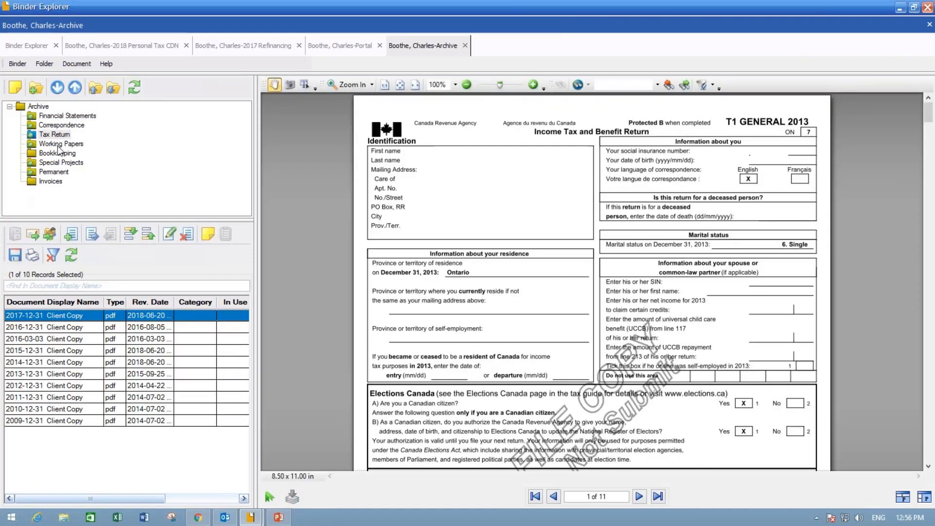
- View the Working Papers folder of the Archive binder and return to the Binder Explorer list
click(58, 144)
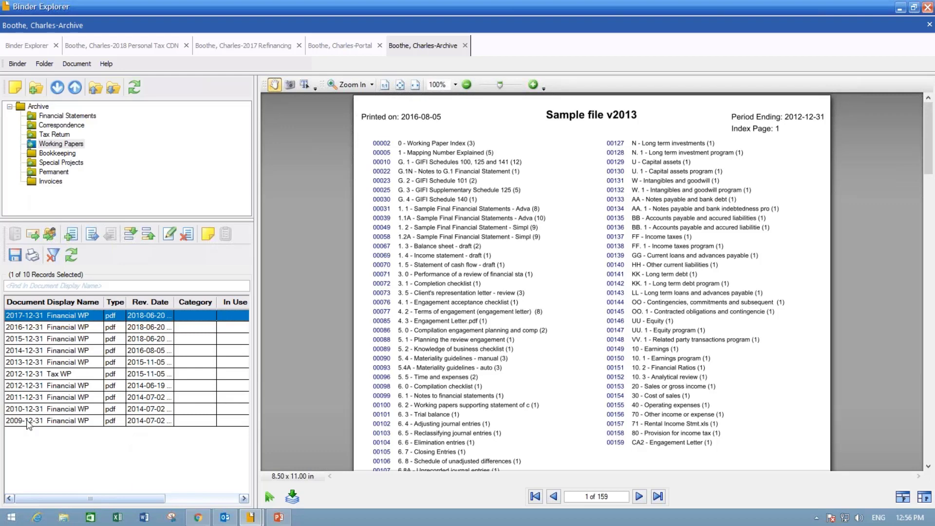
click(25, 46)
drag(413, 47, 414, 15)
click(34, 44)
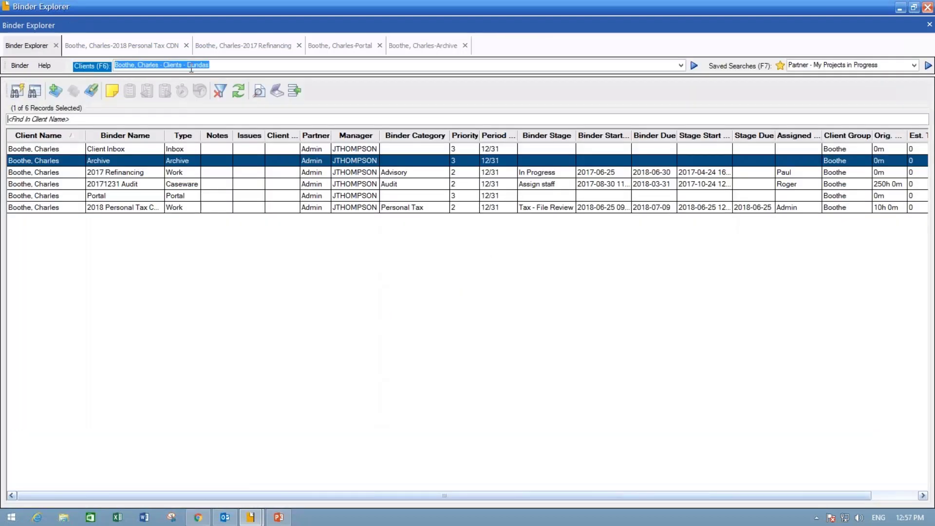
- Search the clients for "eng" and list the binders of the matching Ancaster GROUP entry
text(eng)
key(BackSpace)
key(BackSpace)
key(BackSpace)
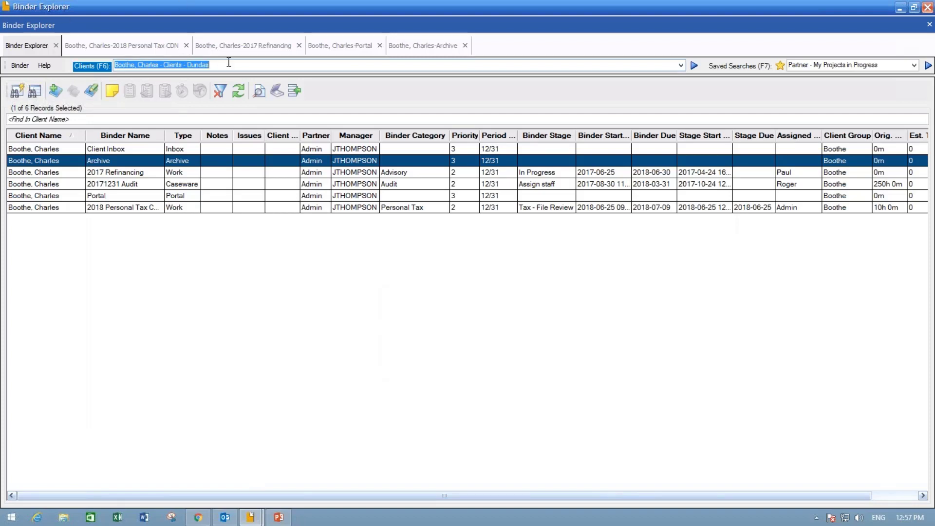
text(engal)
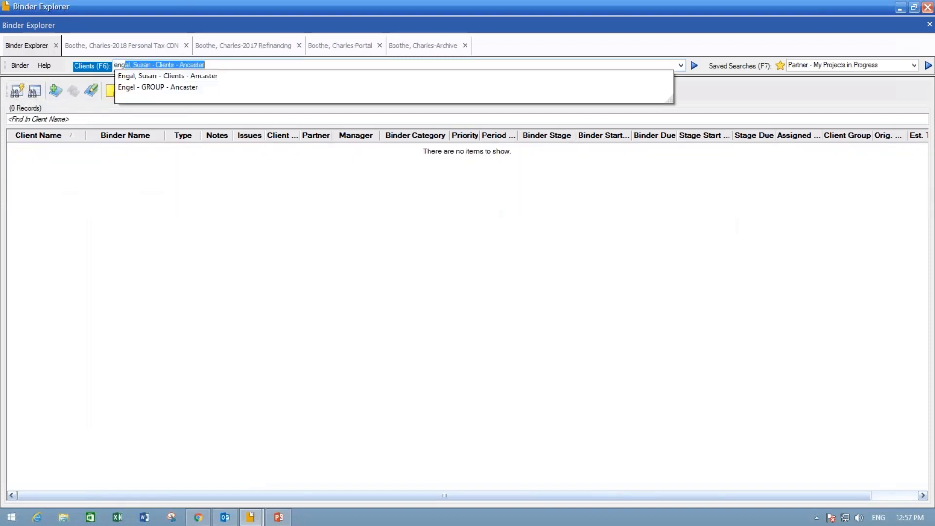
click(194, 91)
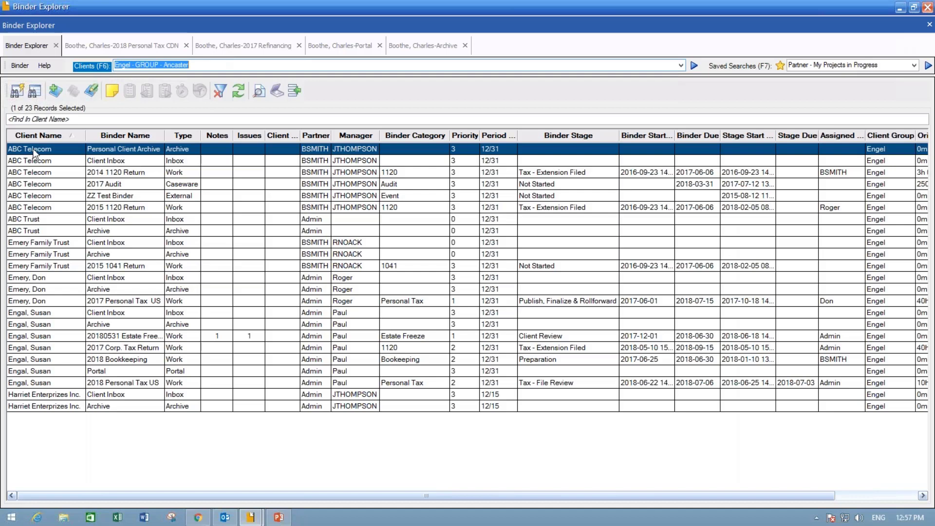
- Look through the group's binders client by client, from ABC Telecom through the trusts and individuals to Harriet Enterprizes Inc
ctrl+click(43, 208)
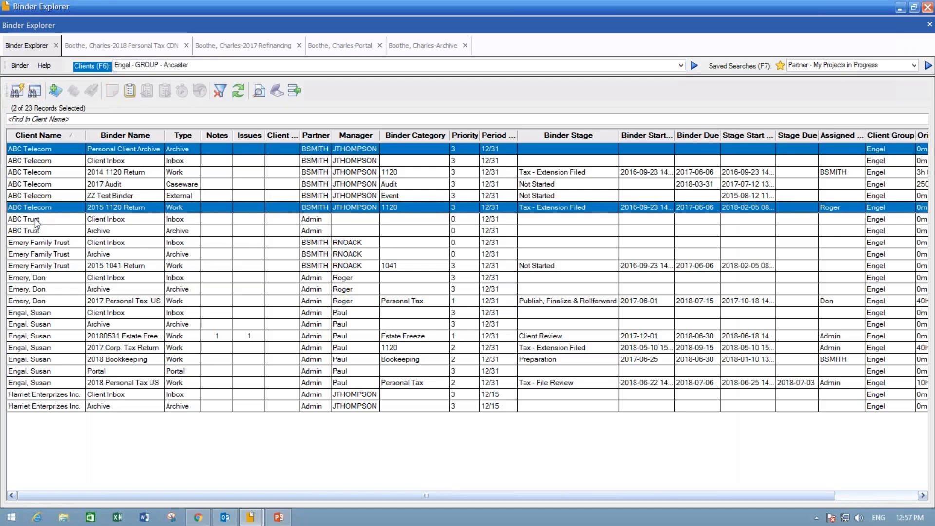
click(35, 220)
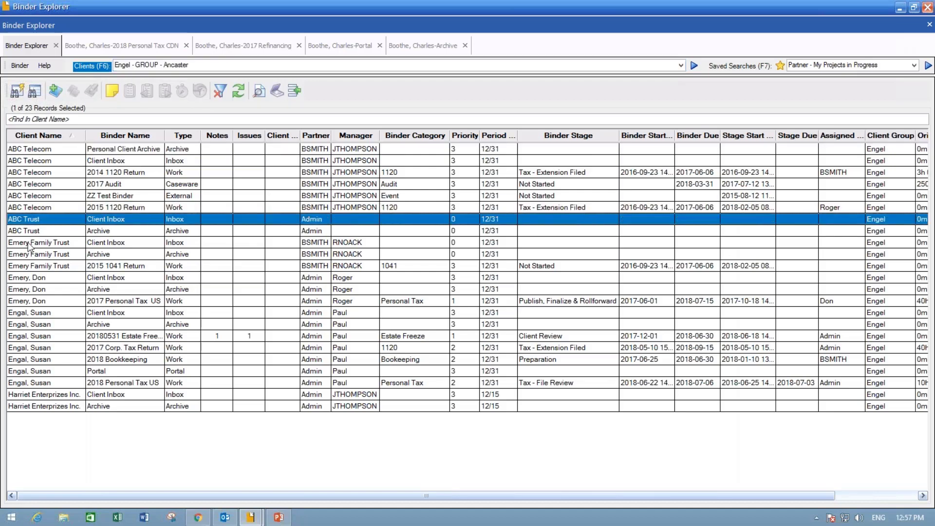
click(29, 244)
click(27, 278)
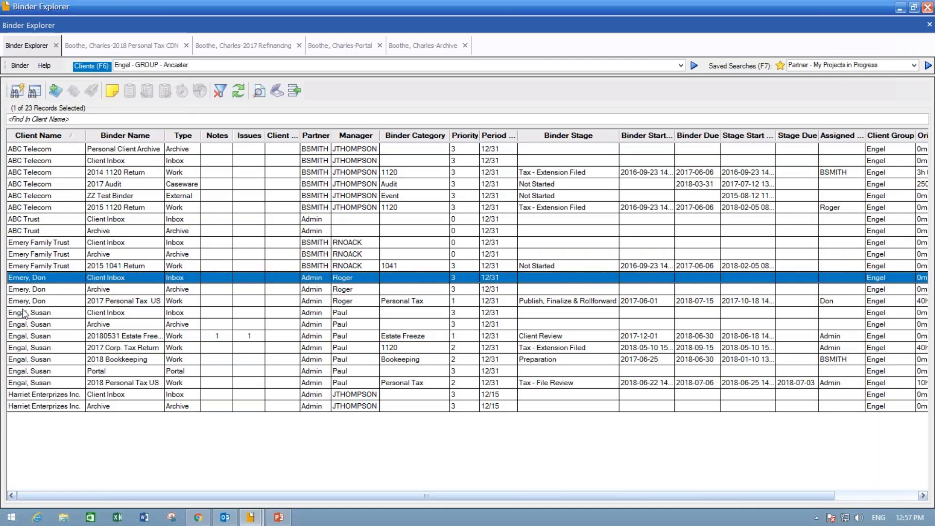
click(24, 313)
click(40, 396)
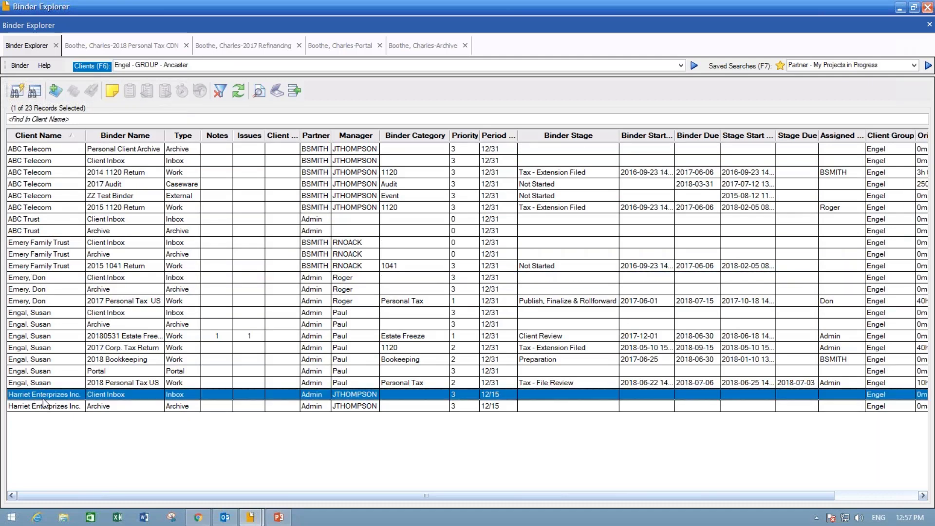